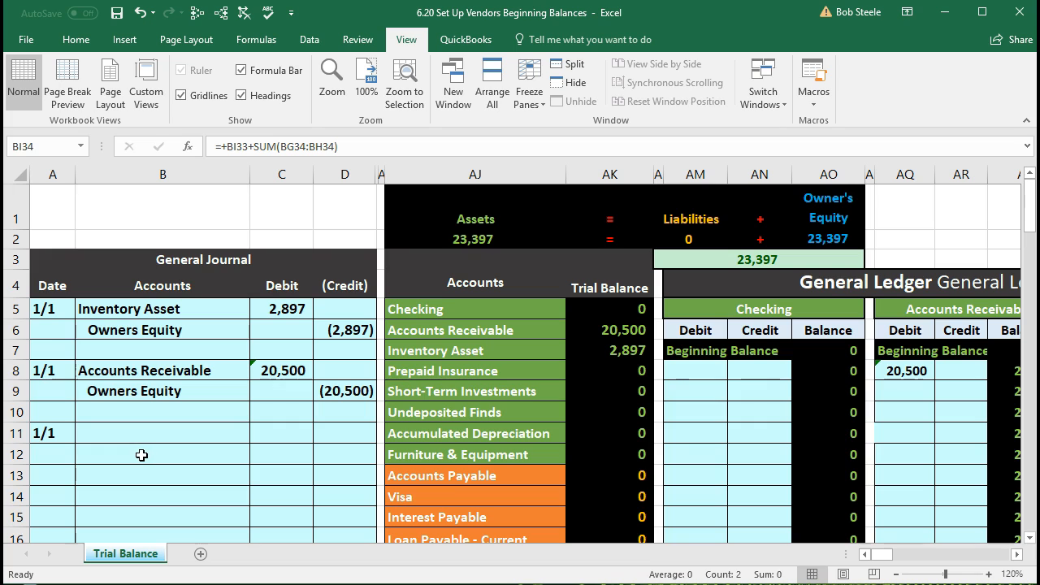
left_click(134, 455)
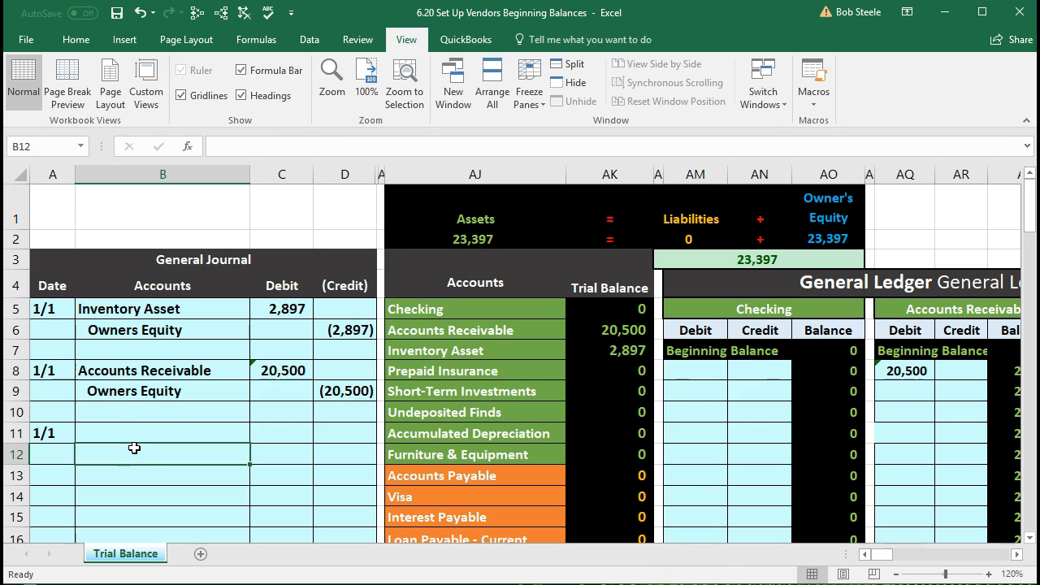
left_click(270, 312)
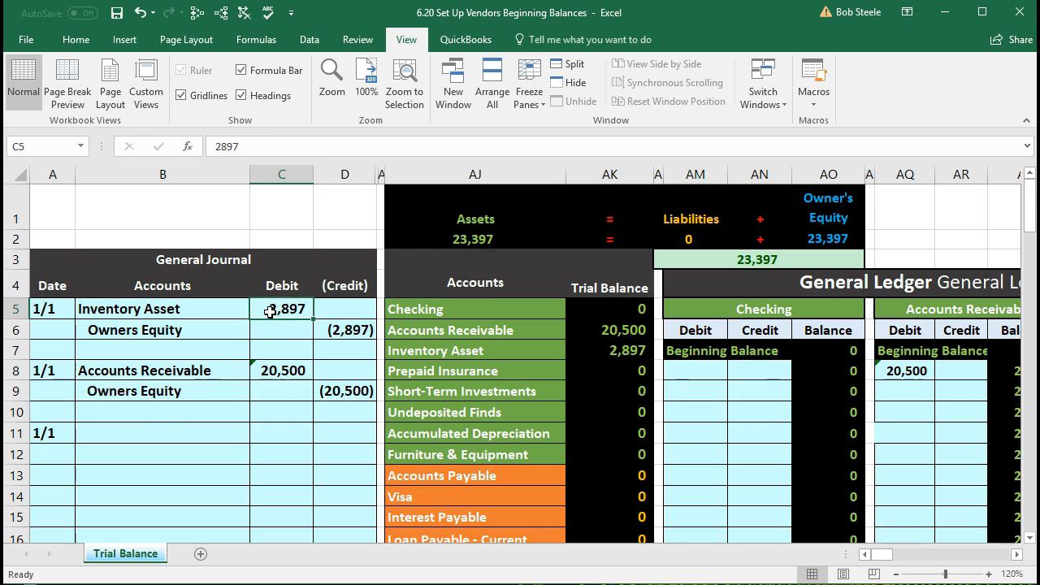
left_click(268, 369)
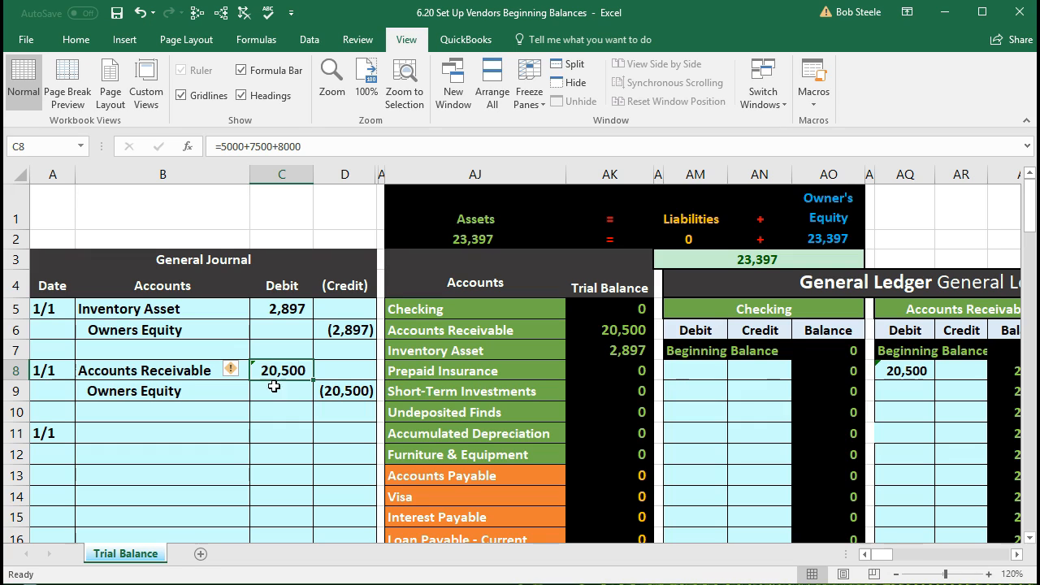
Step: Fill the narrow cell AI13 beside Accounts Payable in the trial balance with yellow as a marker
left_click(379, 477)
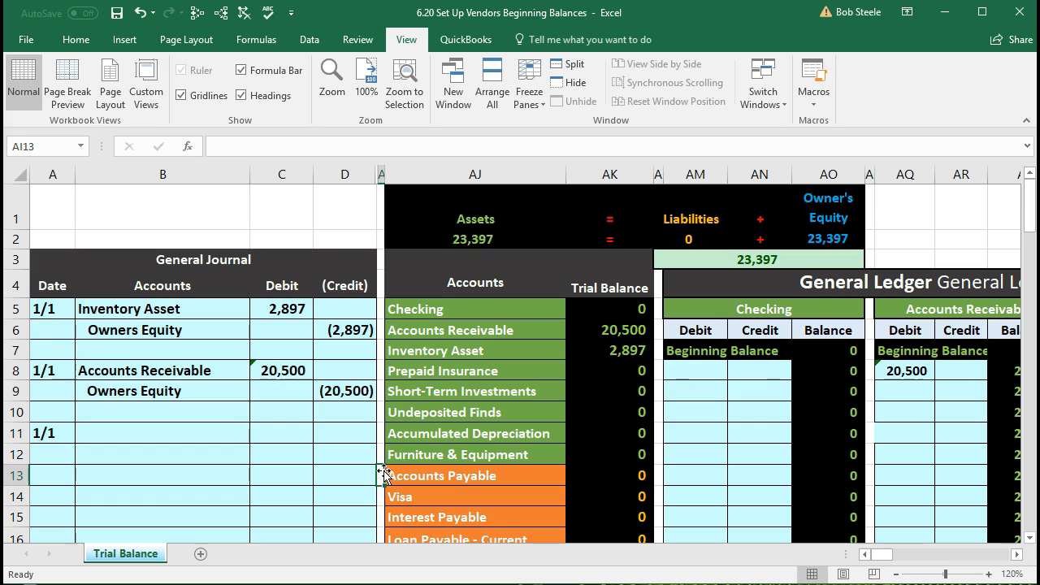
right_click(379, 471)
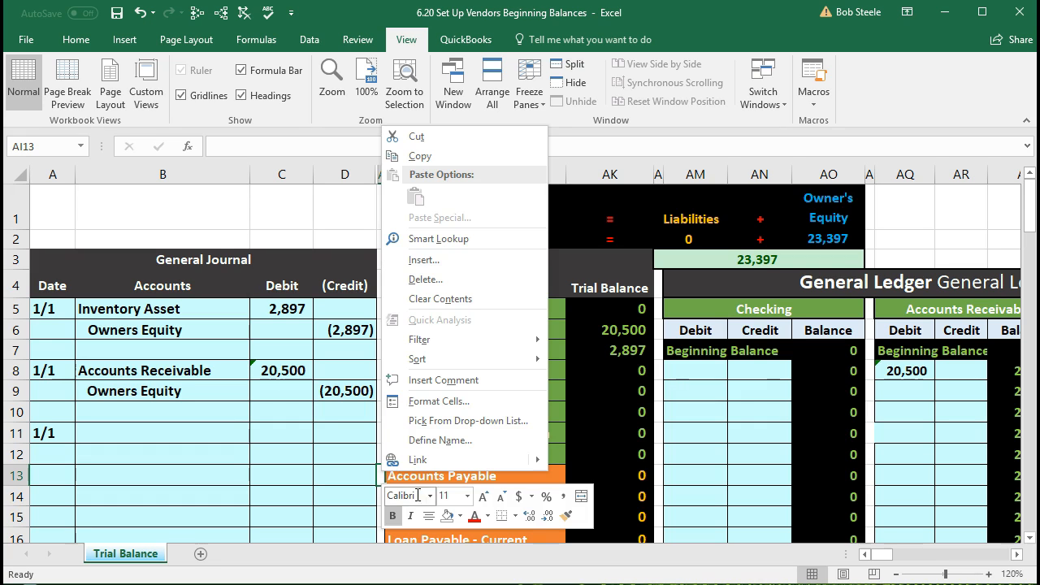
left_click(462, 517)
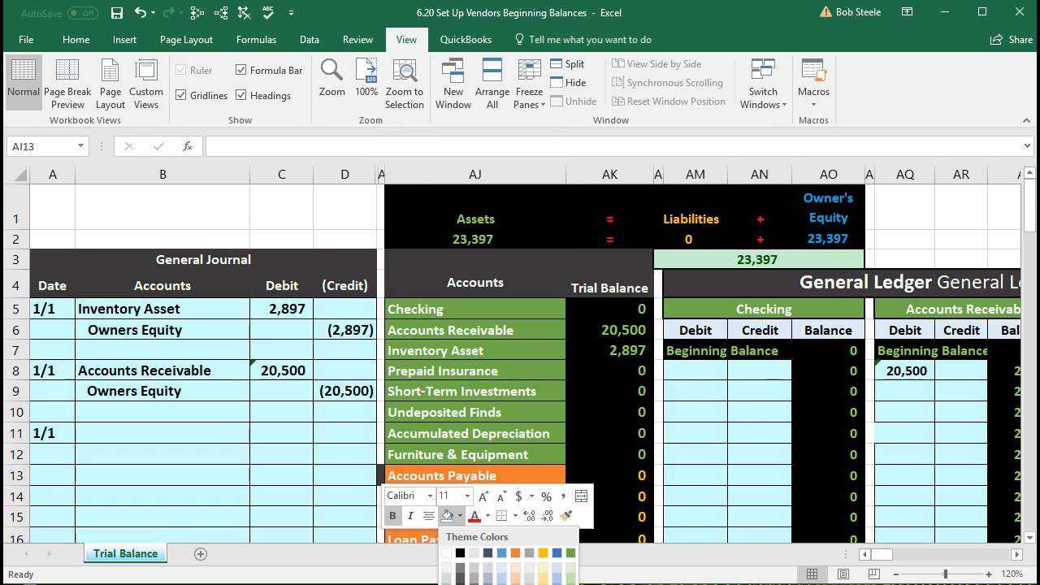
key("Escape")
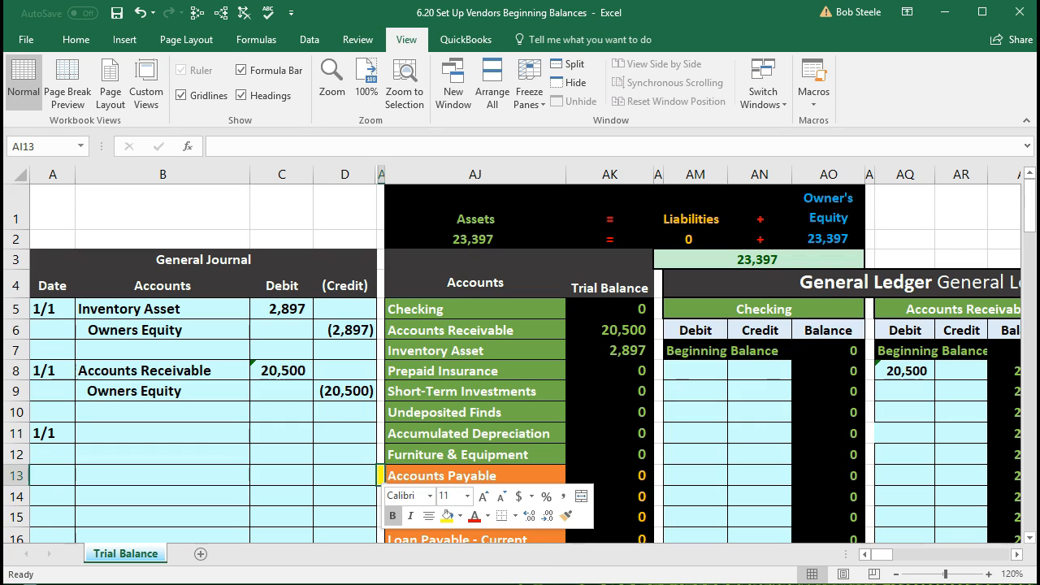
left_click(340, 514)
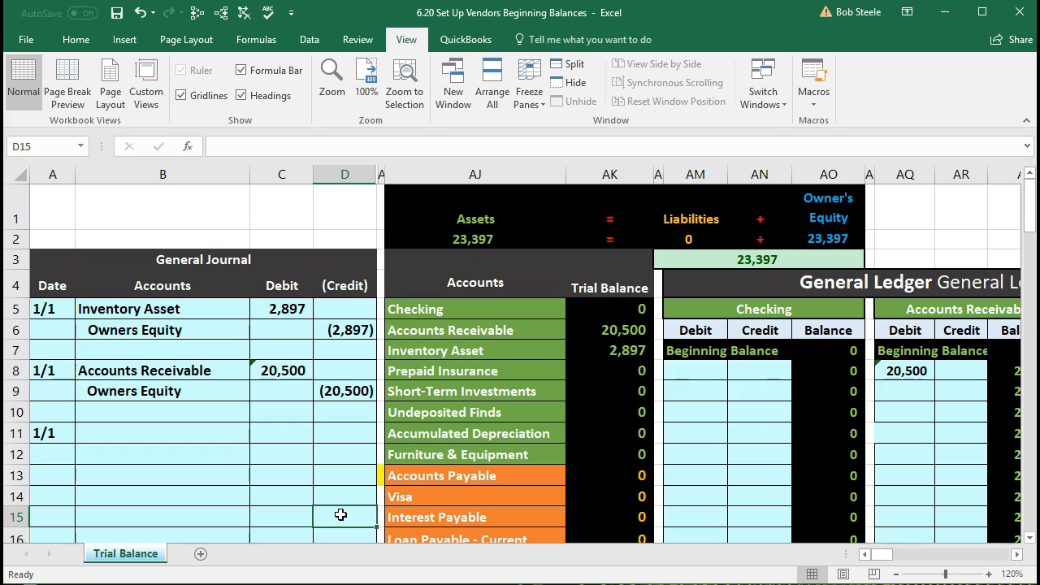
Step: Go across the worksheet past the general ledger and balance sheet to the Accounts Payable Subsidiary Ledger
left_click(289, 446)
left_click(288, 432)
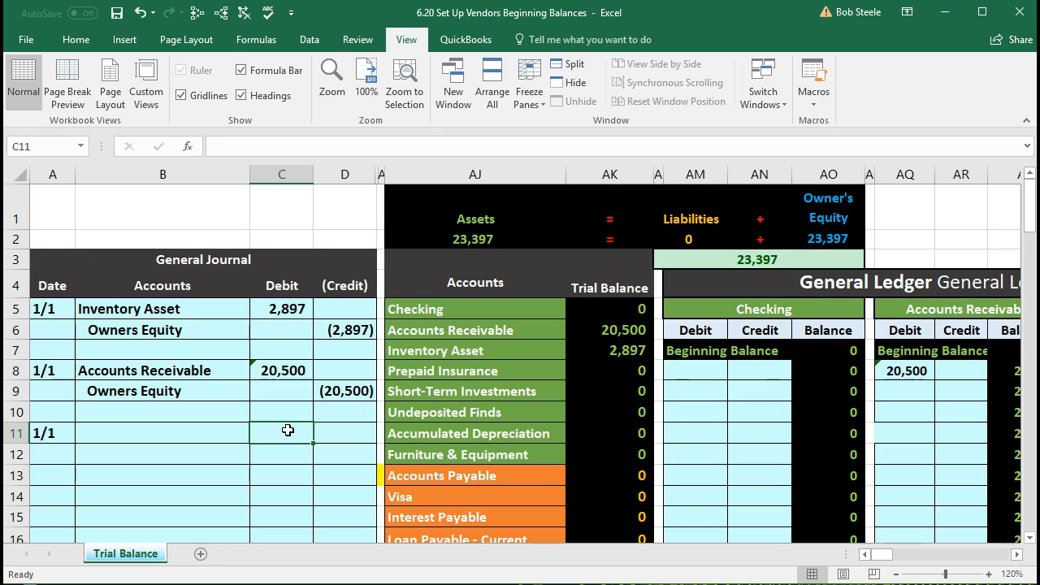
key("Right")
key("Right")
key("Right")
key("Right")
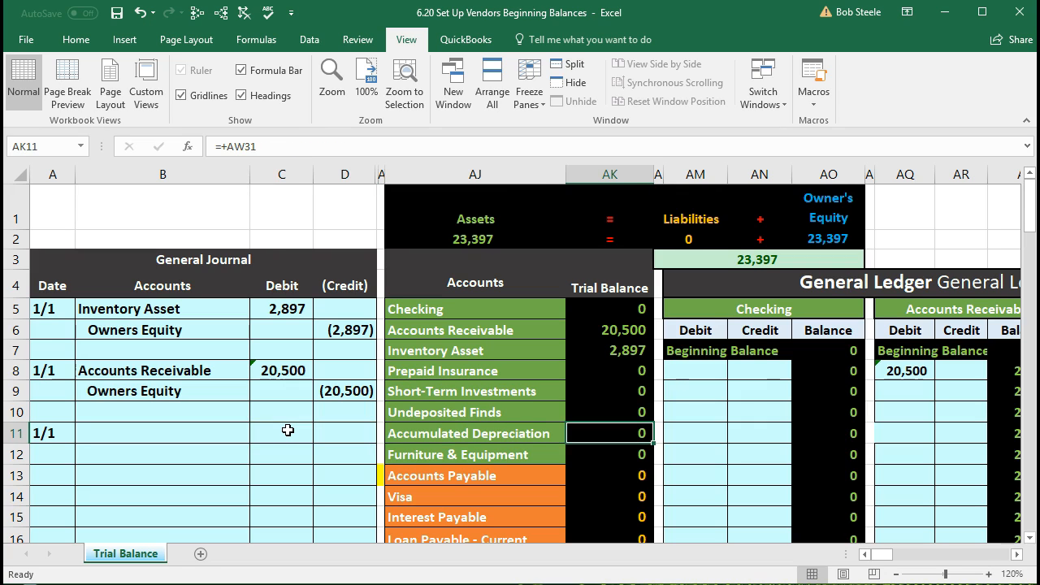
key("Down")
key("Down")
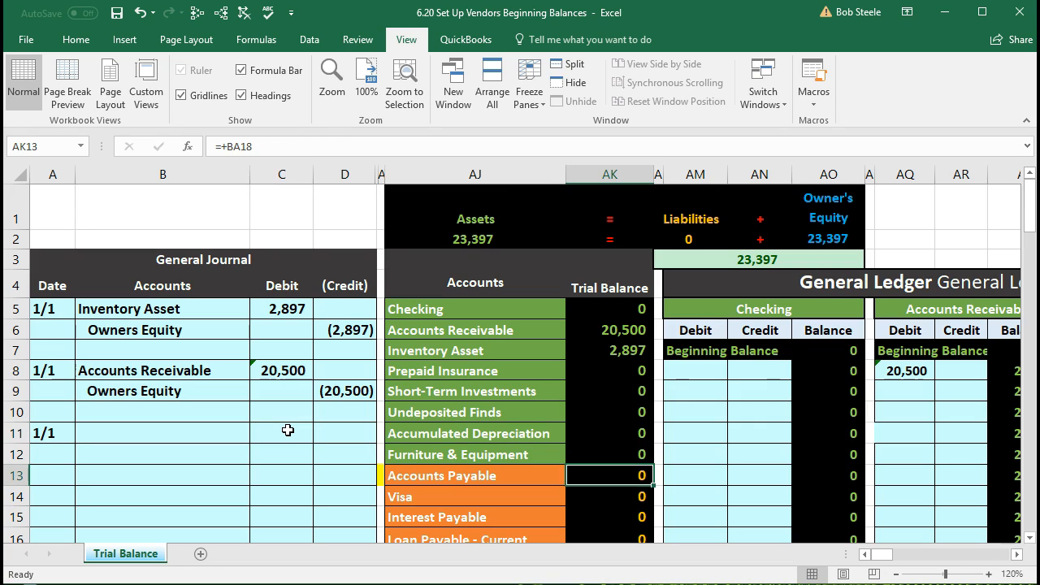
key("Right")
key("Right")
key("Right")
key("Right")
key("Right")
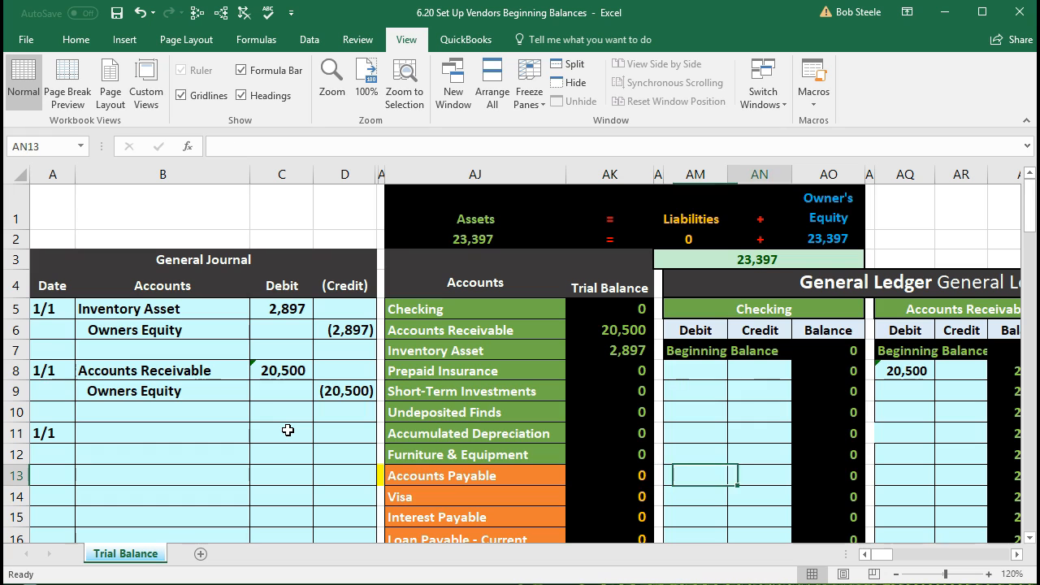
key("Right")
key("Right")
key("Right")
key("Right")
key("Right")
key("Right")
key("Right")
key("Right")
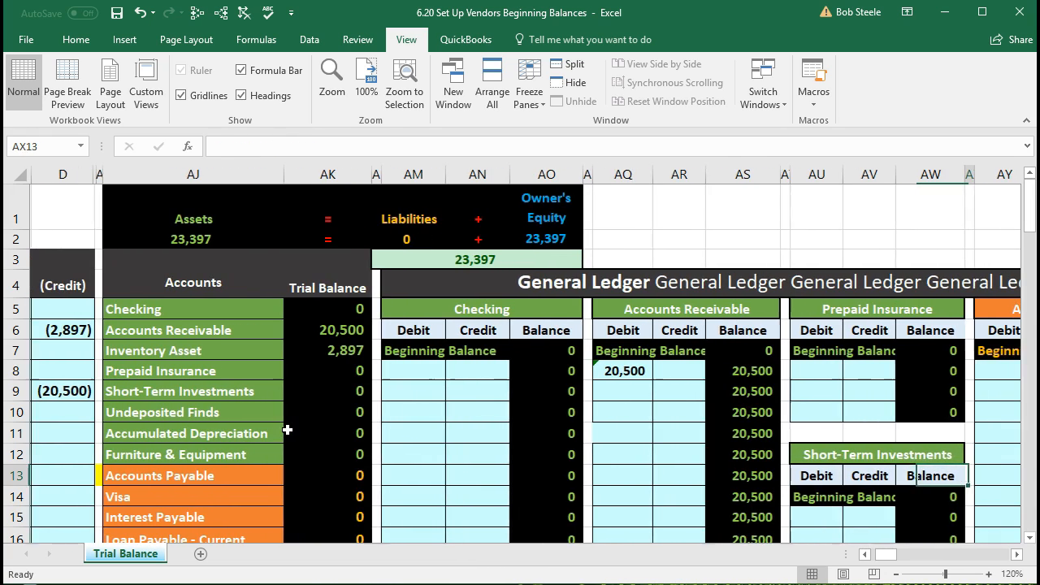
key("Right")
key("Right")
key("Right")
key("Right")
key("Right")
key("Right")
key("Right")
key("Right")
key("Right")
key("Right")
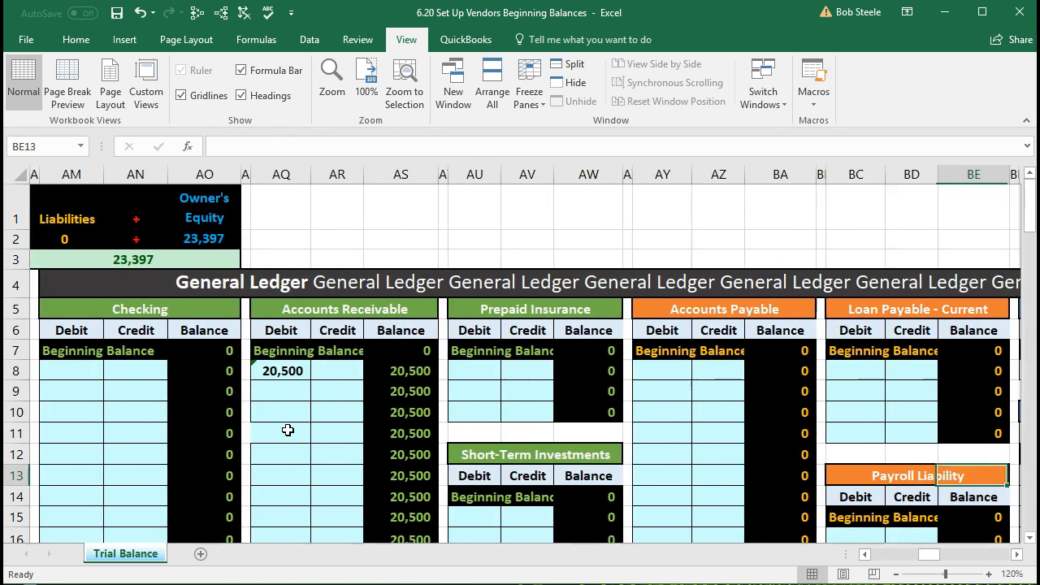
key("Right")
key("Right")
key("Right")
key("Right")
key("Right")
key("Right")
key("Right")
key("Right")
key("Right")
key("Right")
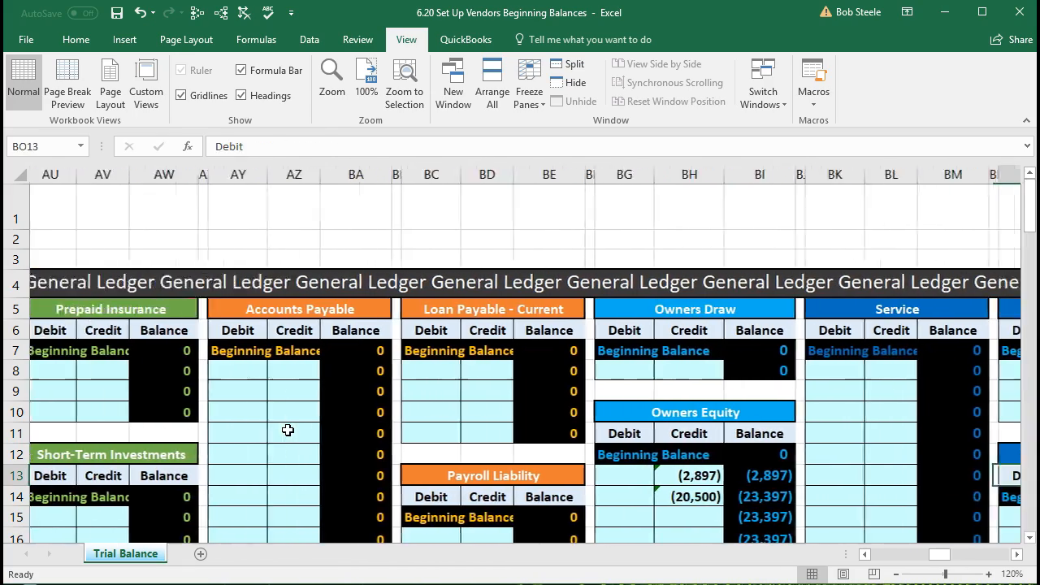
key("Right")
key("Right")
key("Right")
key("Right")
key("Right")
key("Right")
key("Right")
key("Right")
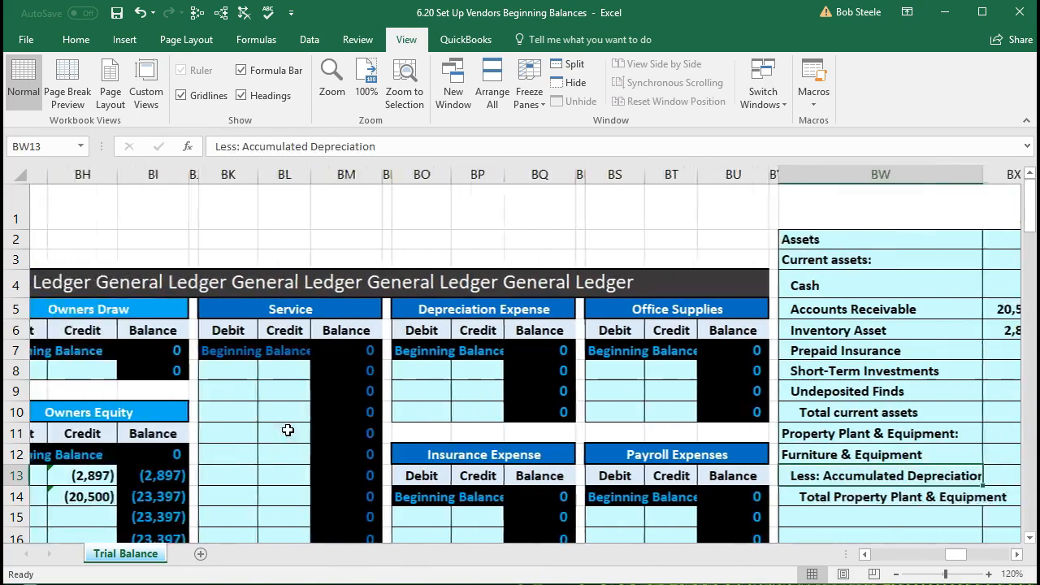
key("Right")
key("Right")
key("Right")
key("Right")
key("Right")
key("Right")
key("Right")
key("Right")
key("Right")
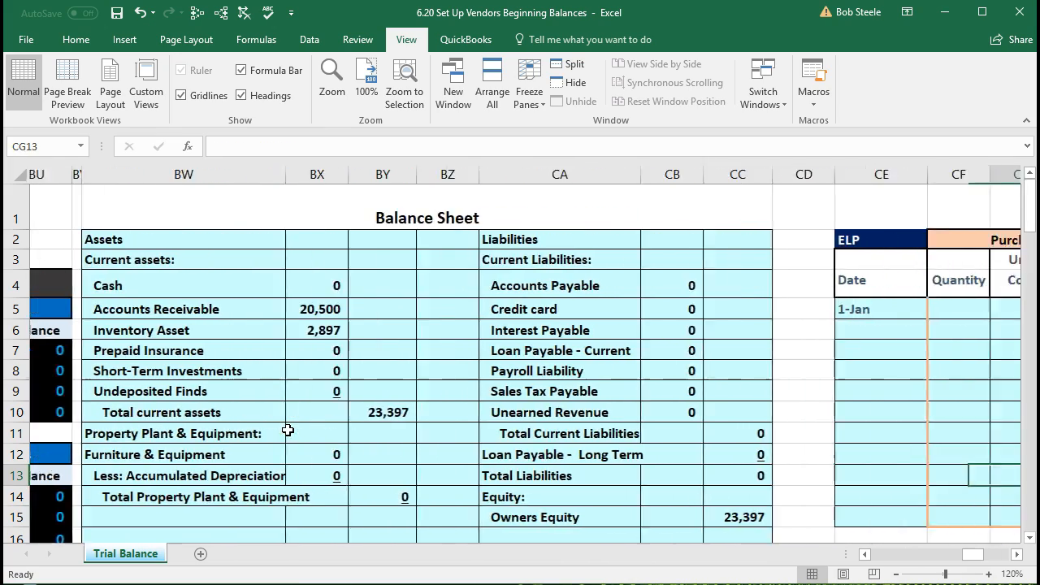
key("Right")
key("Right")
key("Right")
key("Right")
key("Right")
key("Right")
key("Right")
key("Right")
key("Right")
key("Right")
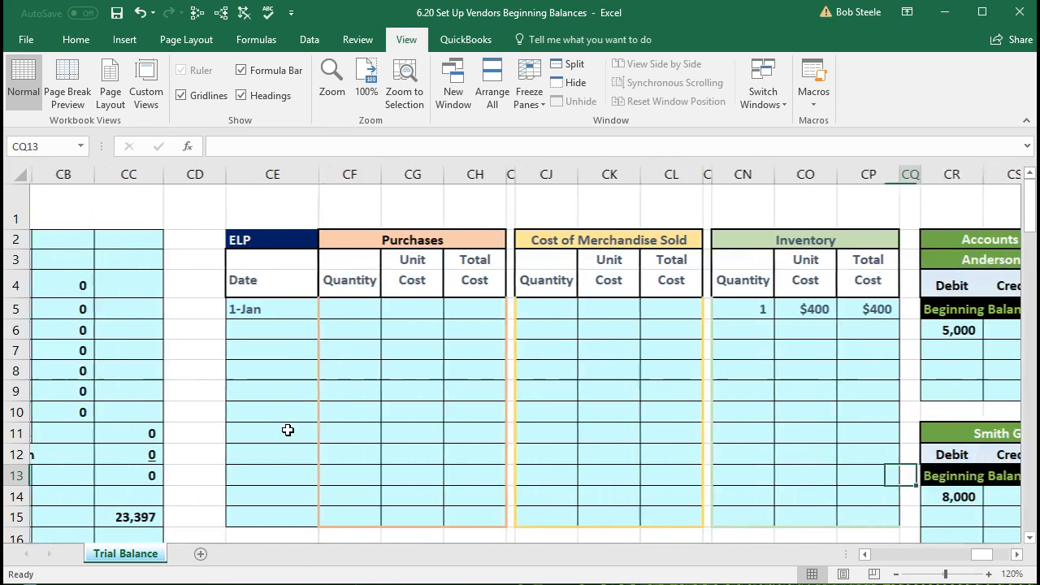
key("Right")
key("Right")
key("Right")
key("Right")
key("Right")
key("Right")
key("Right")
key("Right")
key("Right")
key("Right")
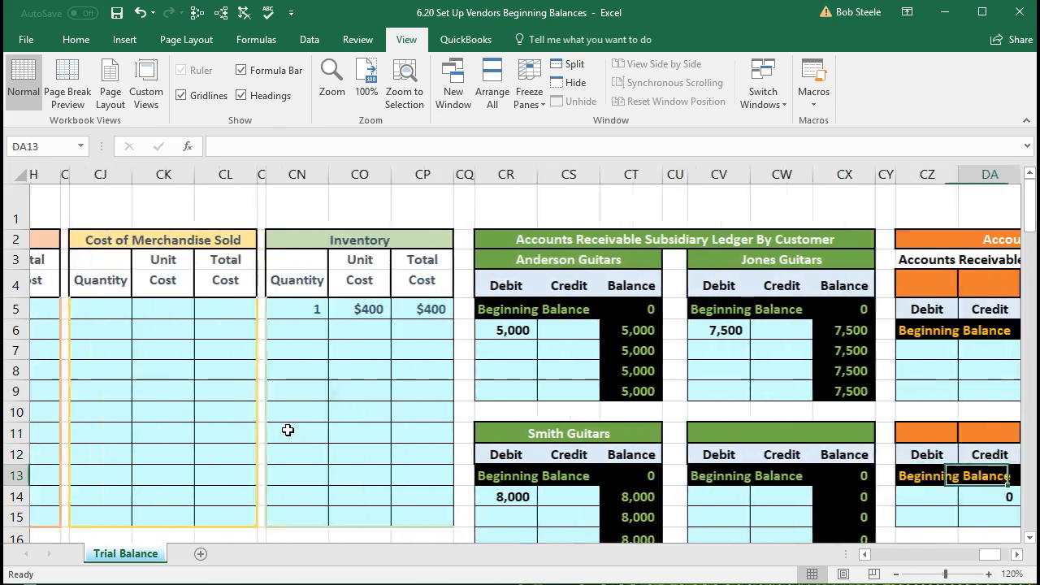
key("Right")
key("Right")
key("Right")
key("Right")
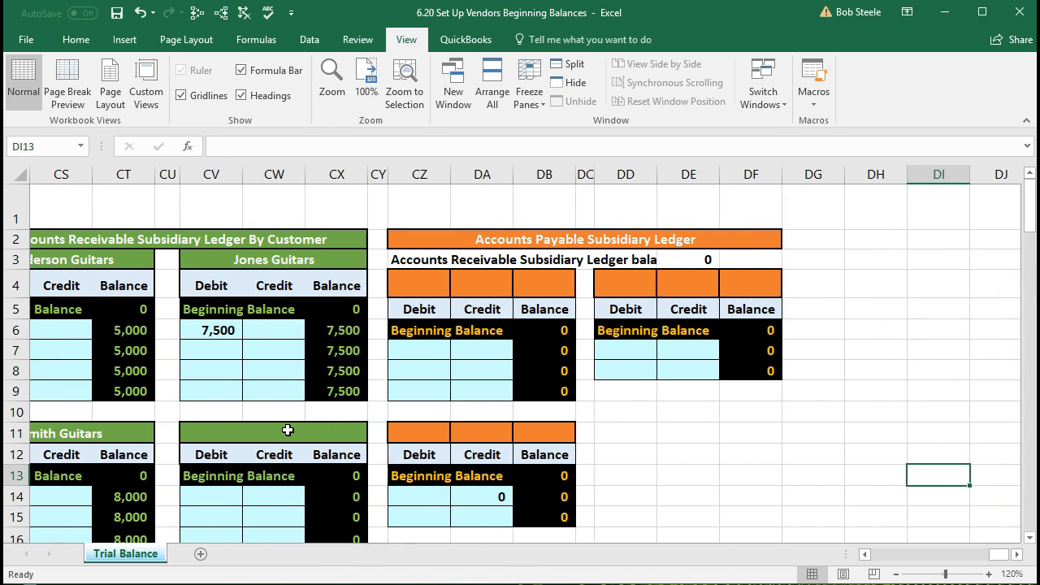
Step: Center the blank vendor headers CZ4:DB4, DD4:DF4 and CZ11:DB11 across their columns in the Accounts Payable Subsidiary Ledger
left_click(442, 241)
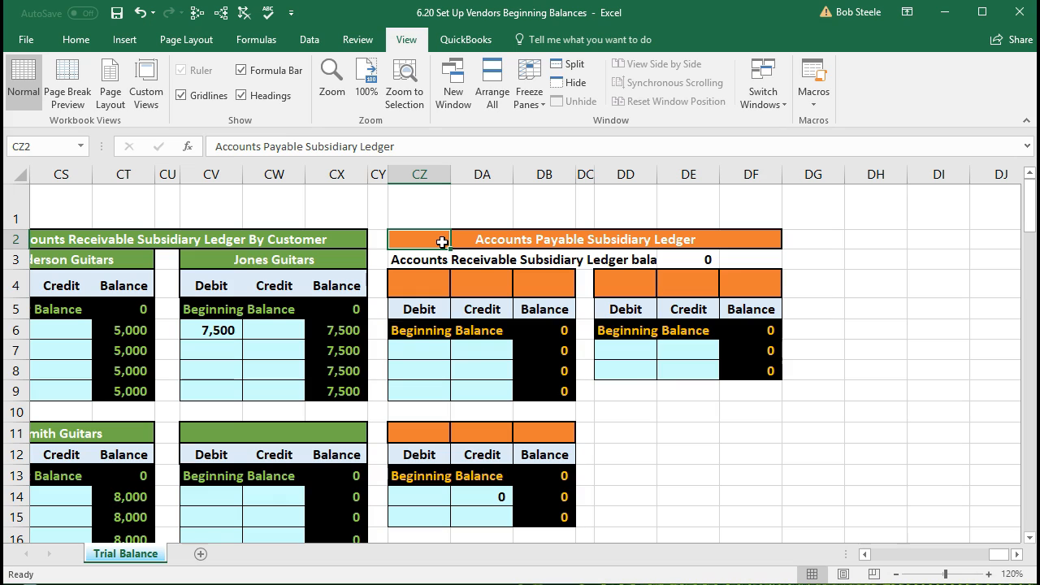
left_click(439, 286)
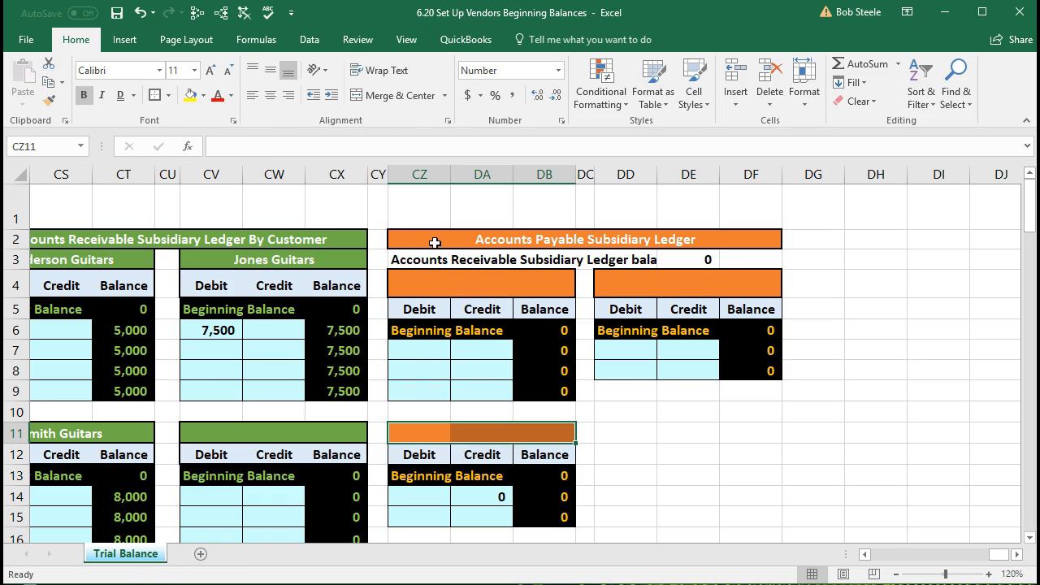
left_click(435, 241)
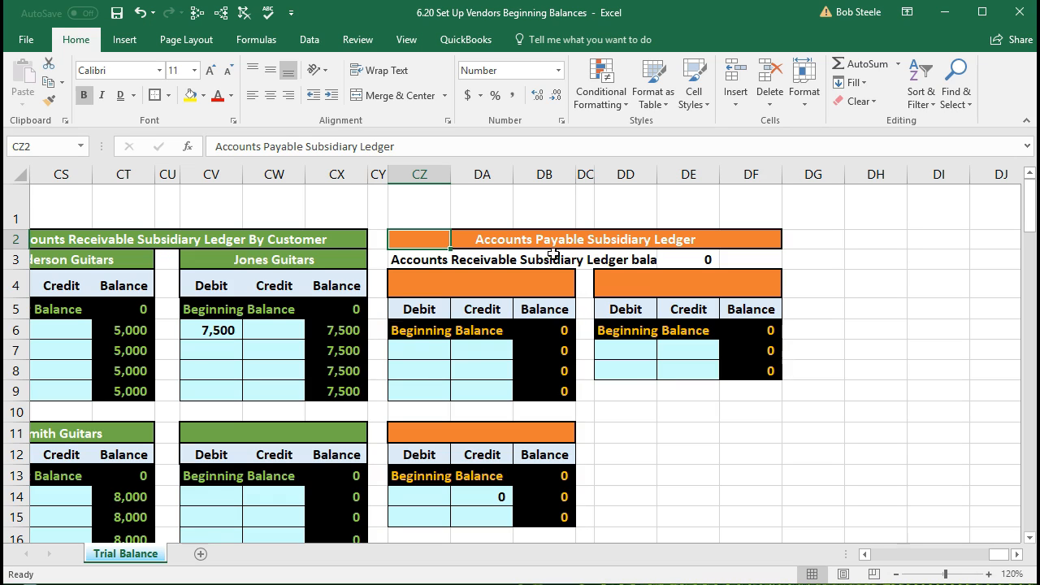
Step: Enter Epiphone as the vendor name in header cell CZ4 of the Accounts Payable Subsidiary Ledger
left_click(415, 288)
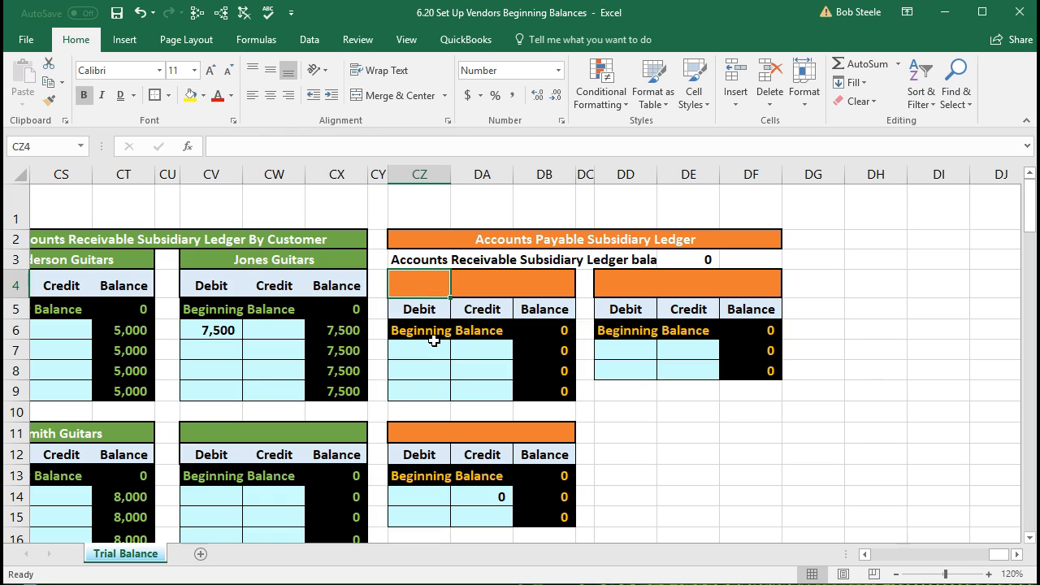
scroll(433, 340, "down", 1)
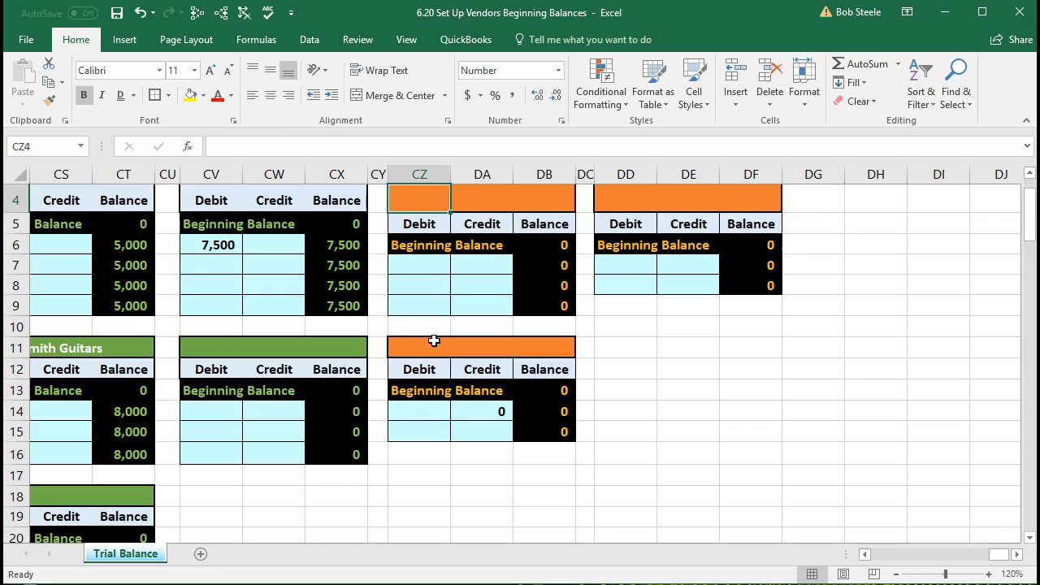
scroll(434, 340, "up", 1)
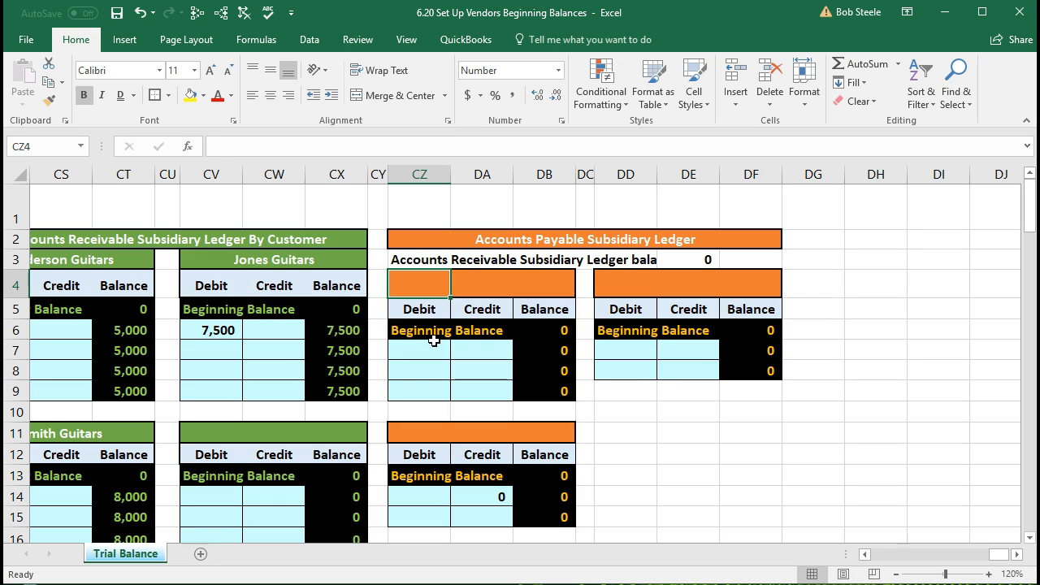
type("Epi")
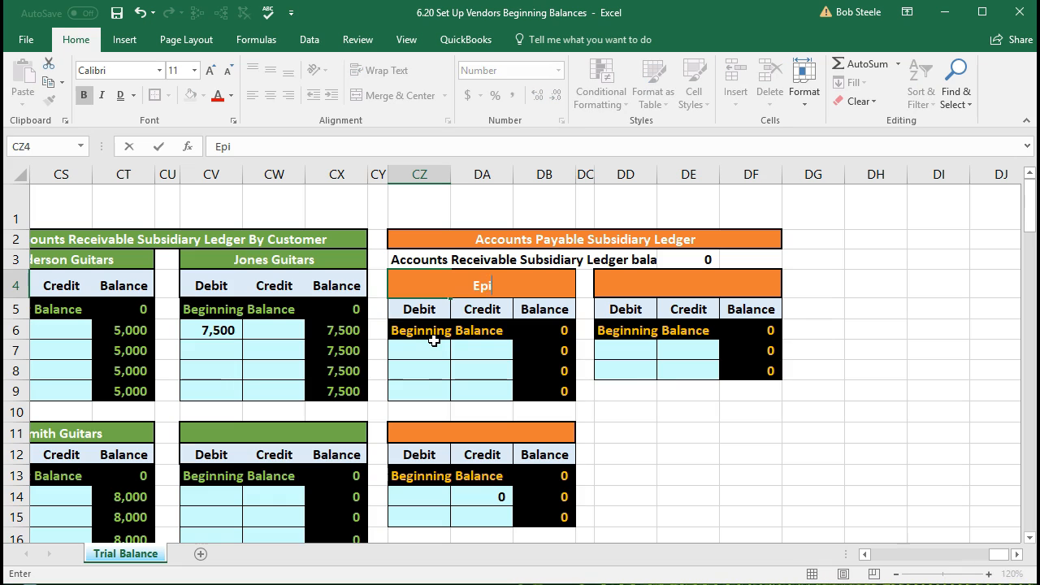
type("phone")
key("Return")
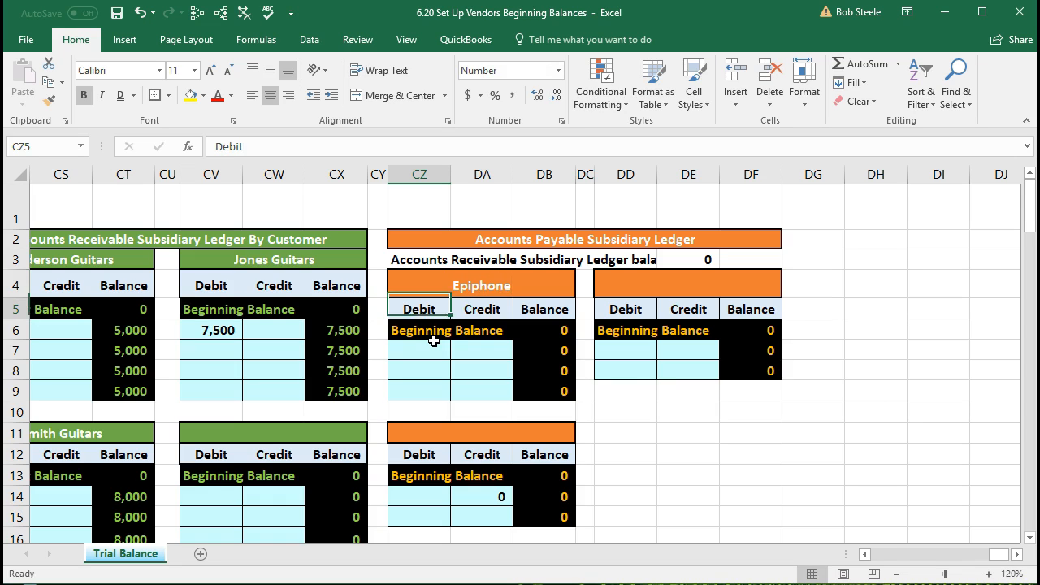
Step: Enter a credit of -15000 in cell DA7 of the Epiphone vendor ledger
left_click(422, 277)
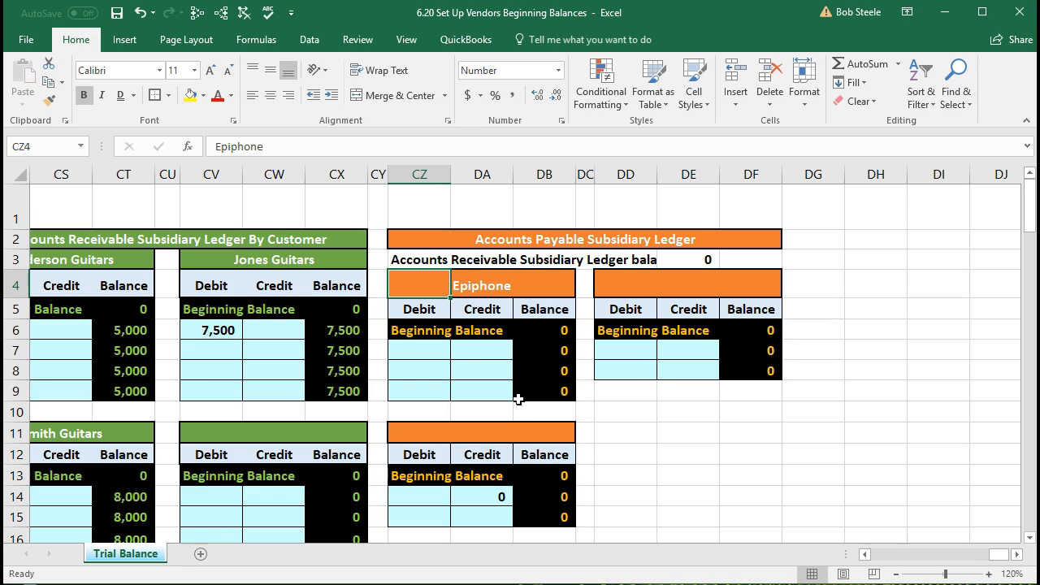
left_click(479, 348)
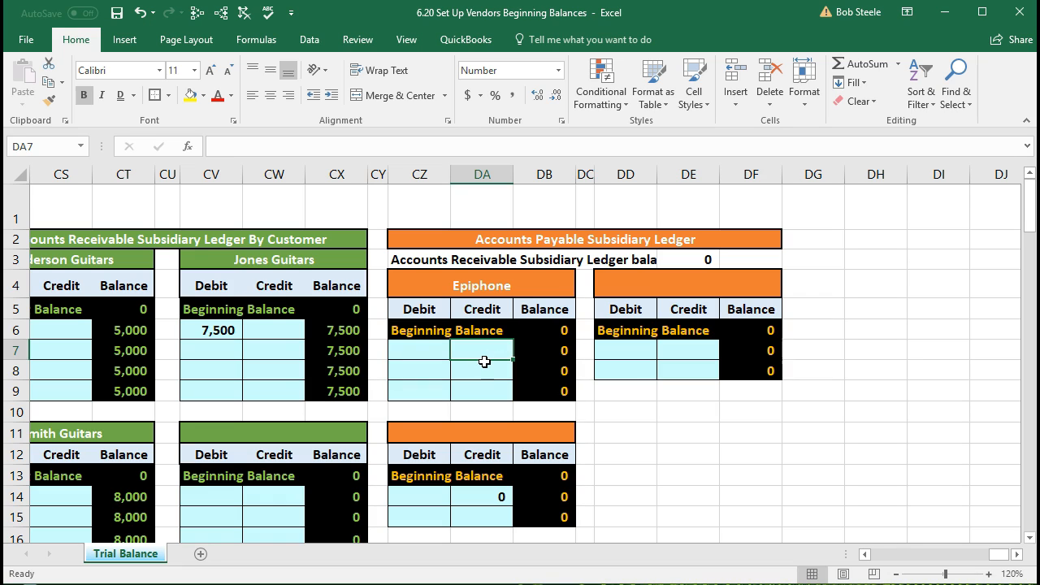
type("-15000")
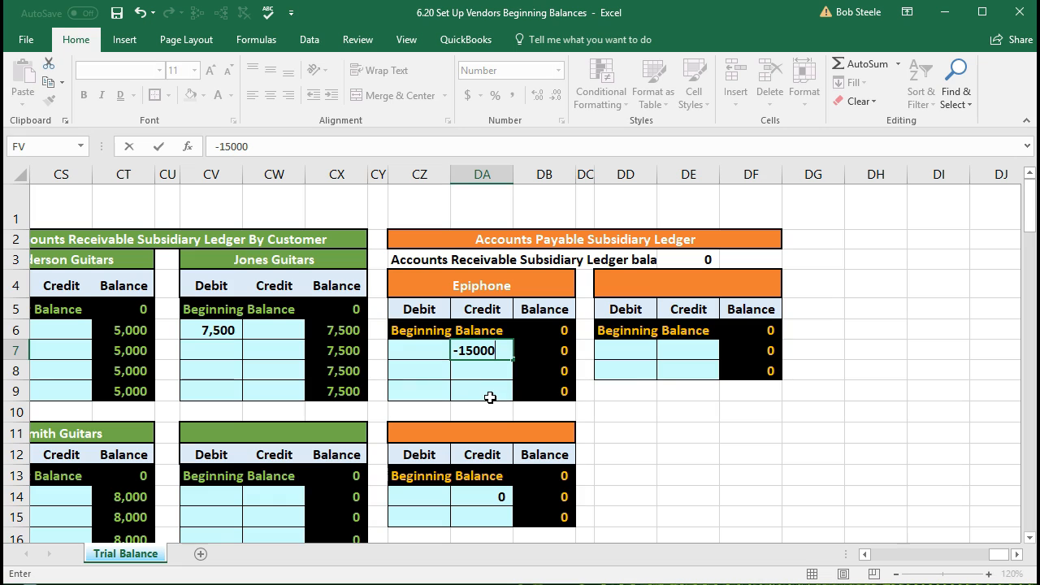
key("Return")
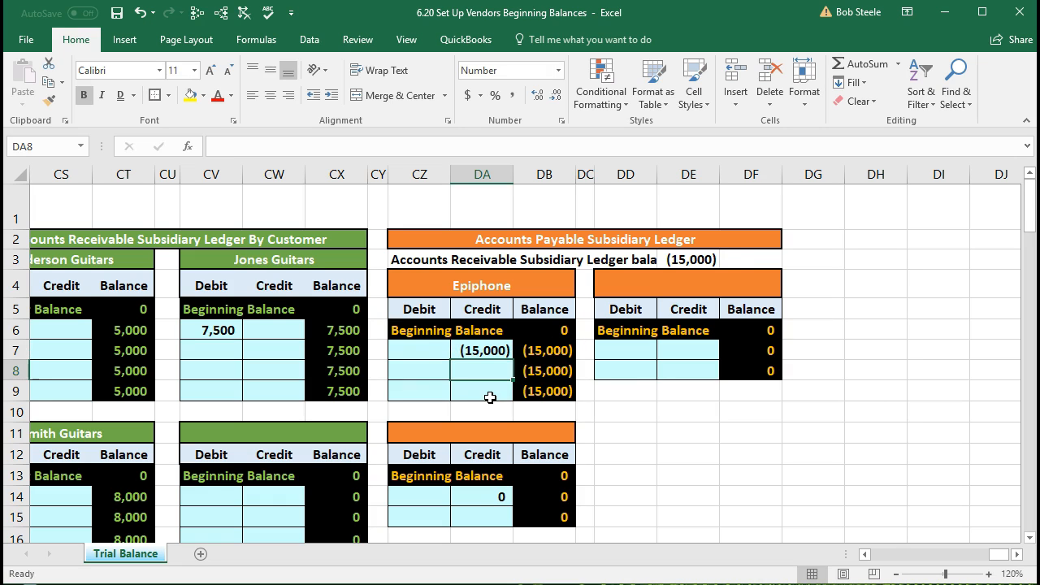
Step: Examine Epiphone's balance in DB7 and the cells summed by the subsidiary ledger balance formula in DE3
left_click(546, 350)
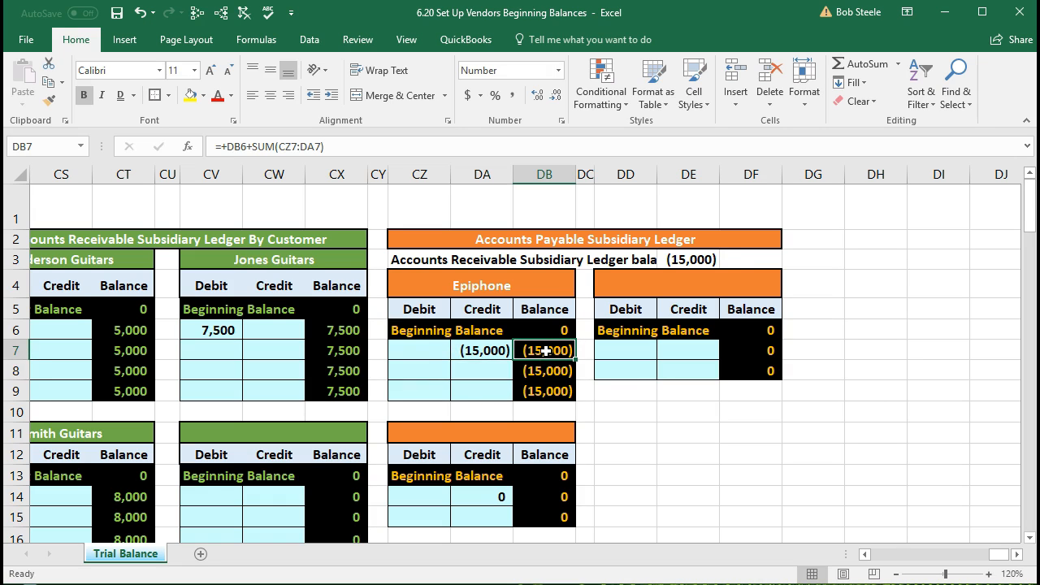
double_click(690, 259)
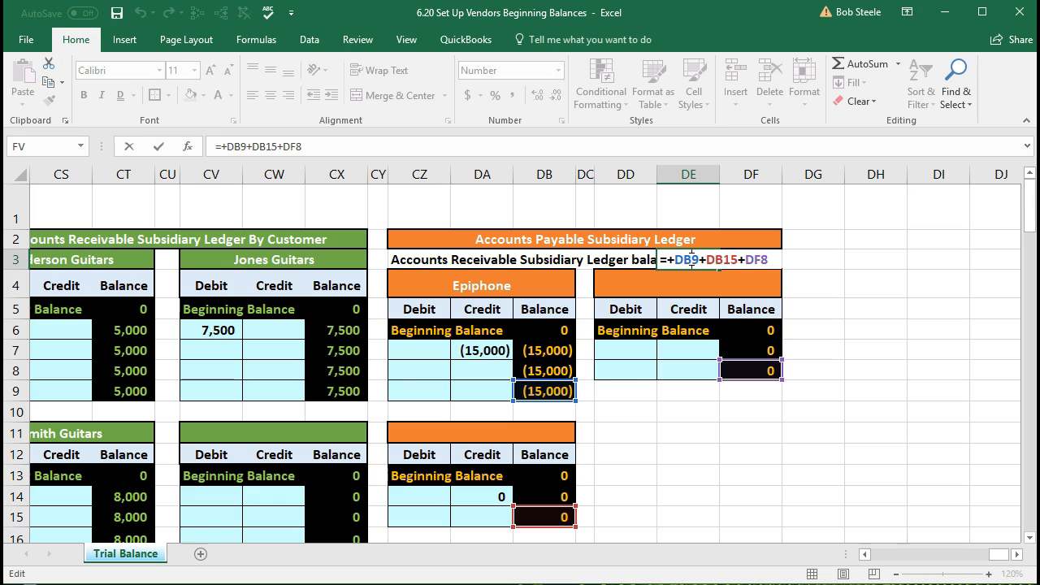
key("ctrl+Return")
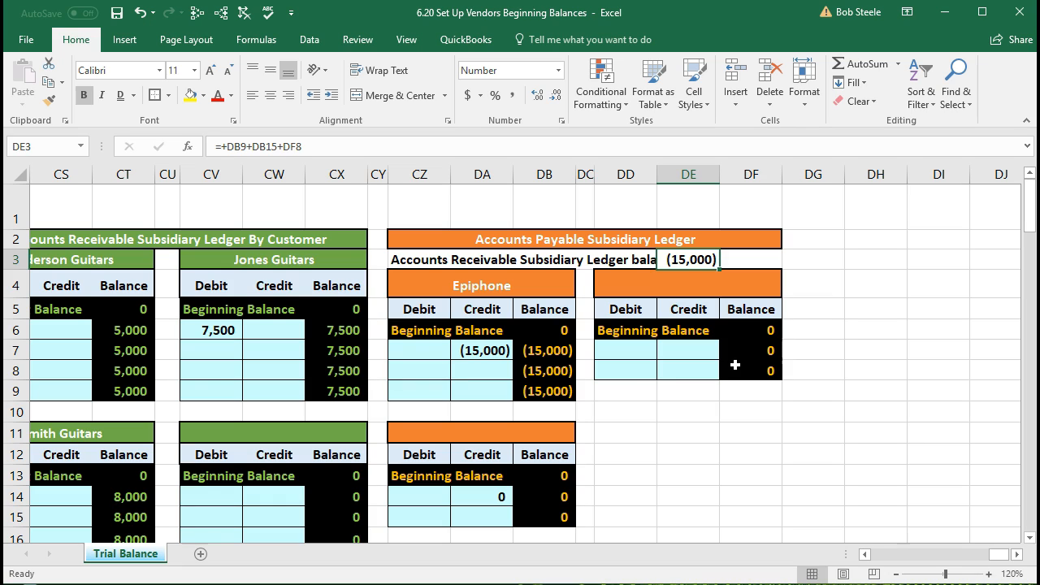
Step: Enter the date 1/1 in cell A11 of the General Journal for the vendor beginning balance entry
key("Down")
key("Down")
key("Down")
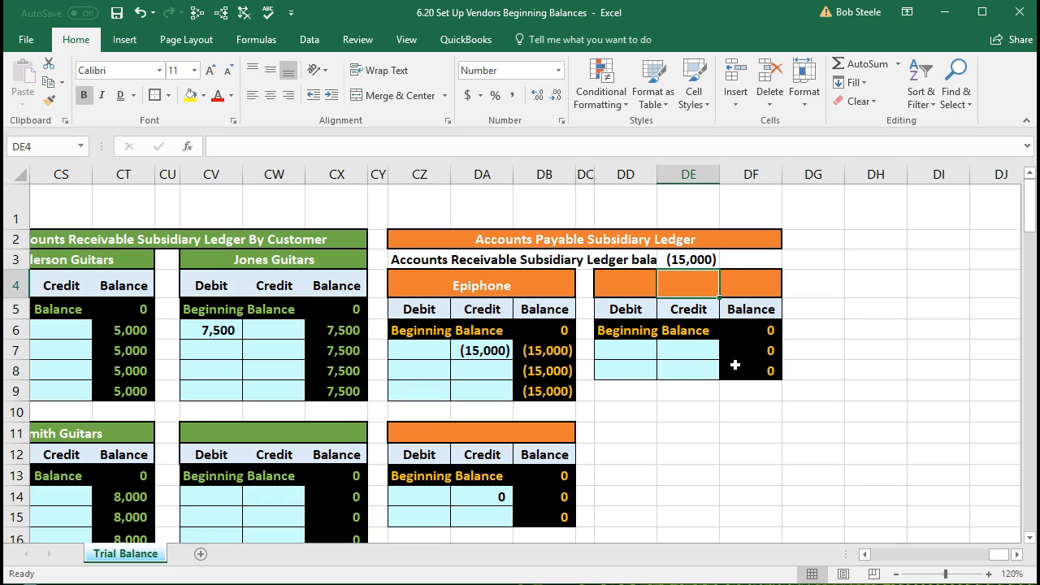
key("Left")
key("Left")
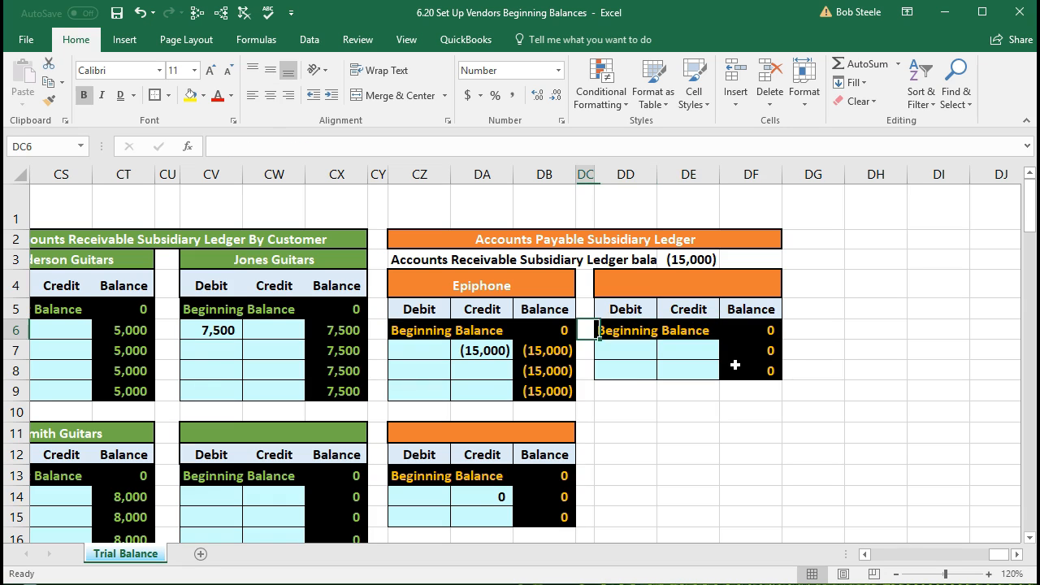
key("Left")
key("Left")
key("Left")
key("Left")
key("Left")
key("Left")
key("Left")
key("Left")
key("Left")
key("Left")
key("Left")
key("Left")
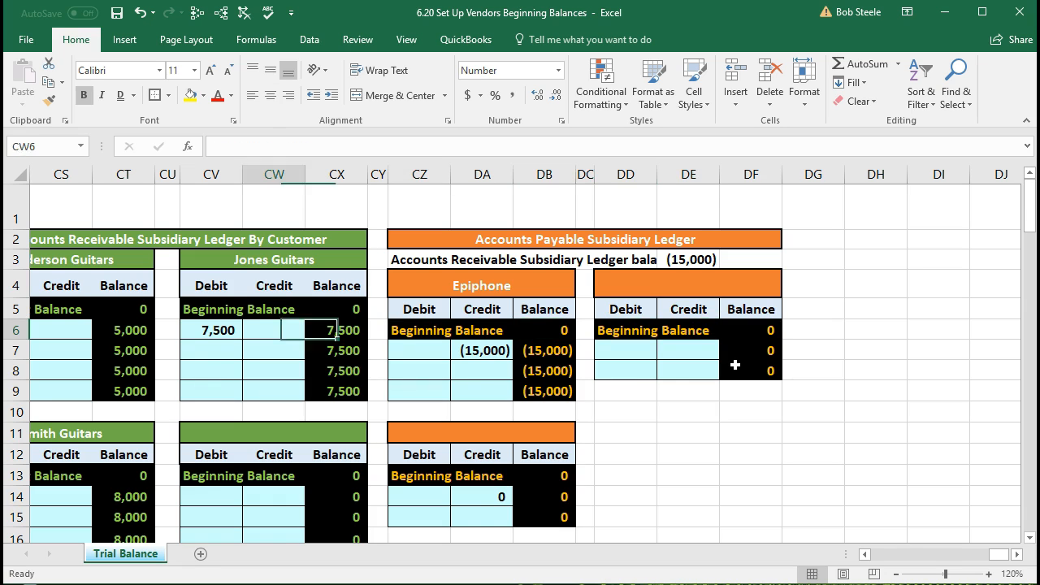
key("Left")
key("Left")
key("Left")
key("Left")
key("Left")
key("Left")
key("Left")
key("Left")
key("Left")
key("Left")
key("Left")
key("Left")
key("Left")
key("Left")
key("Left")
key("Left")
key("Left")
key("Left")
key("Left")
key("Left")
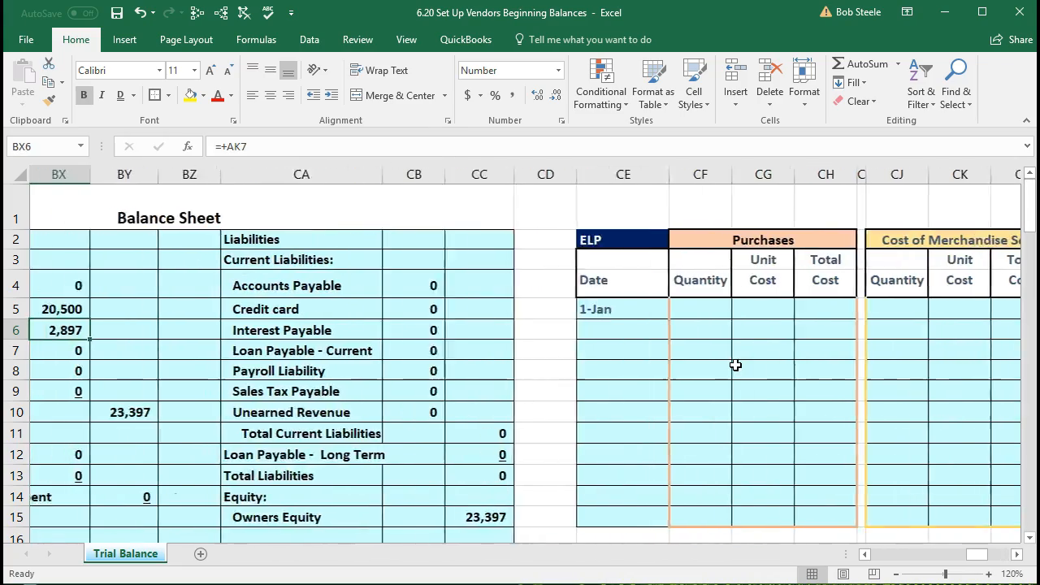
key("Left")
key("Left")
key("Left")
key("Left")
key("Left")
key("Left")
key("Left")
key("Left")
key("Left")
key("Left")
key("Left")
key("Left")
key("Left")
key("Left")
key("Left")
key("Left")
key("Left")
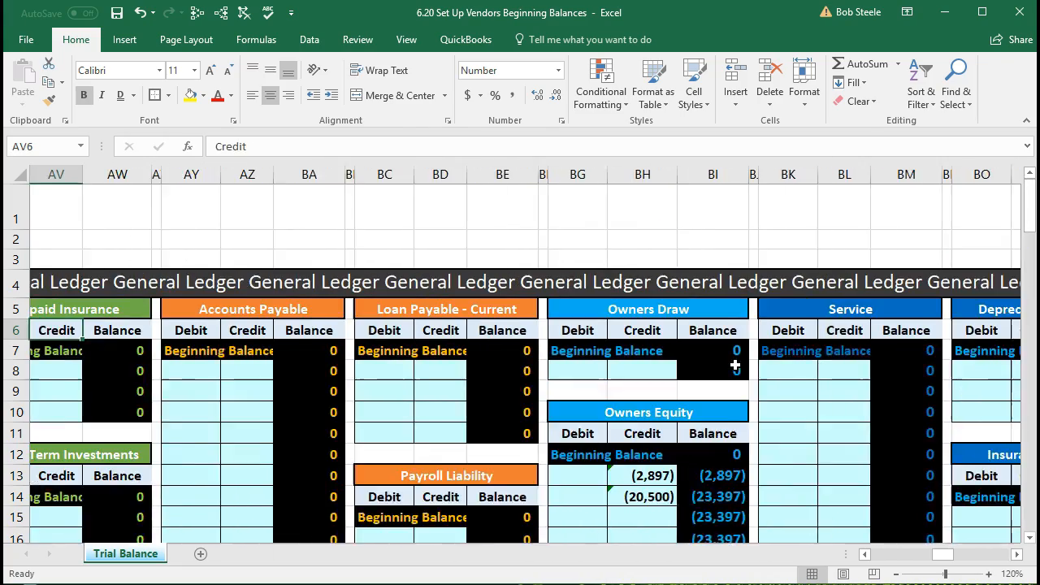
key("Home")
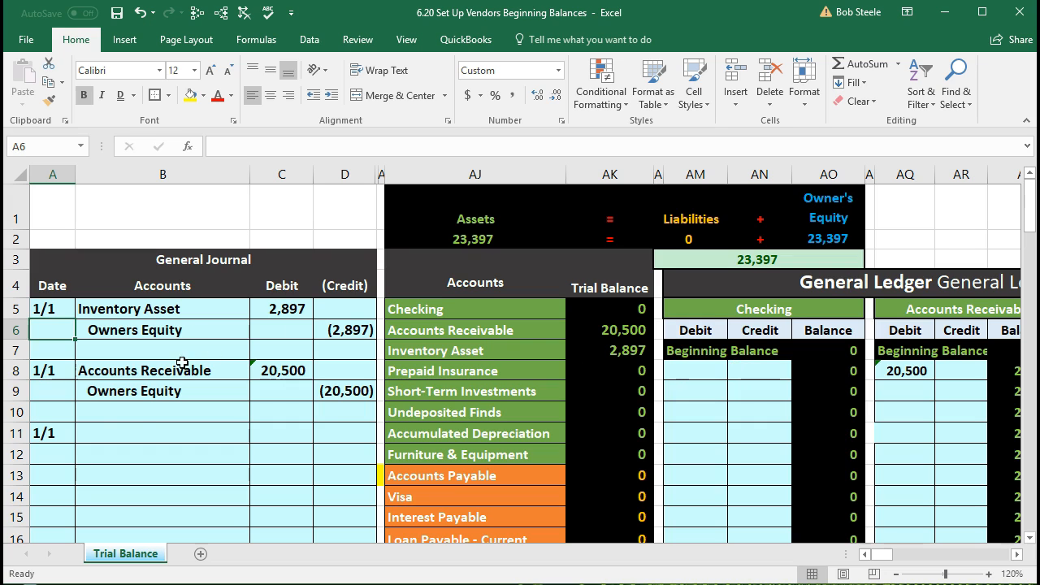
left_click(53, 436)
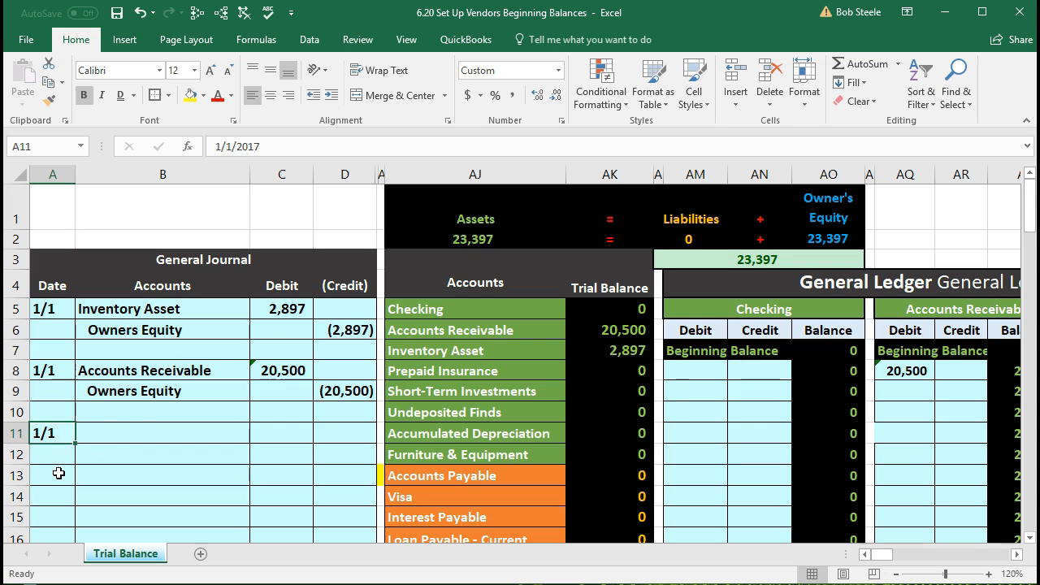
type("1/1")
key("Return")
key("Up")
Step: Copy the Accounts Payable account name from AJ13 and paste it as values into General Journal cell B12
left_click(446, 494)
left_click(455, 476)
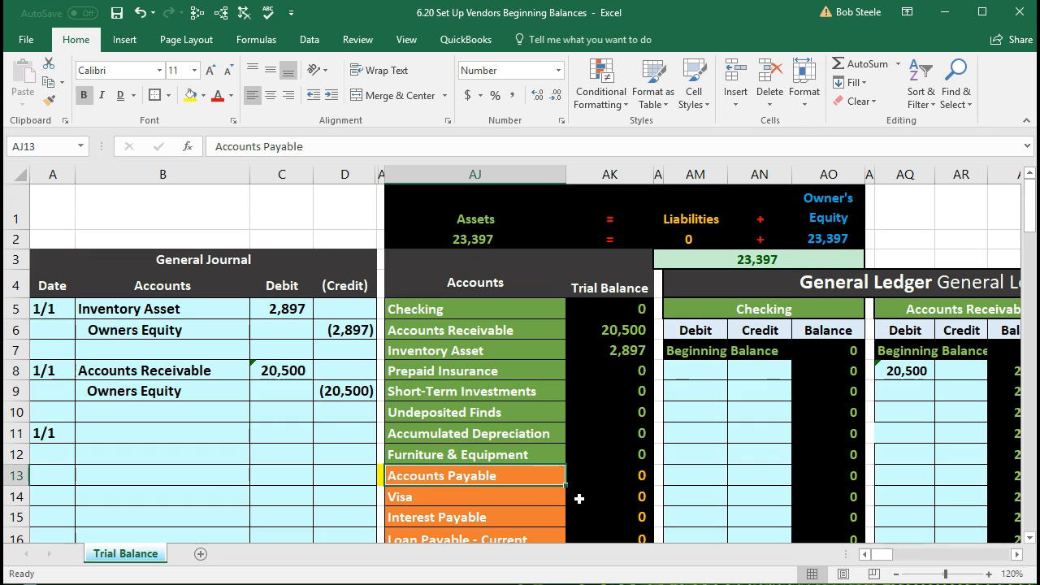
right_click(506, 474)
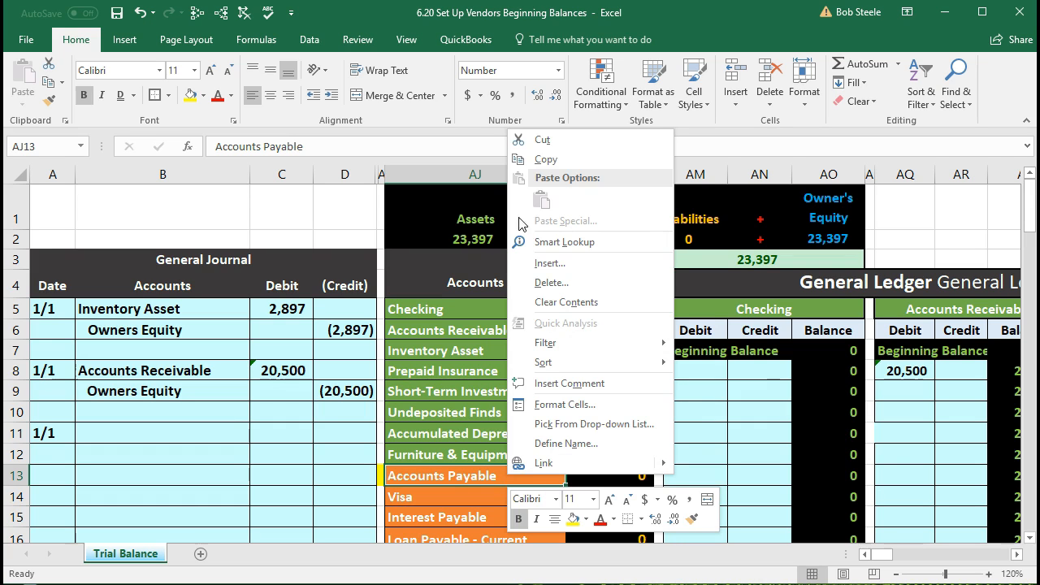
left_click(573, 158)
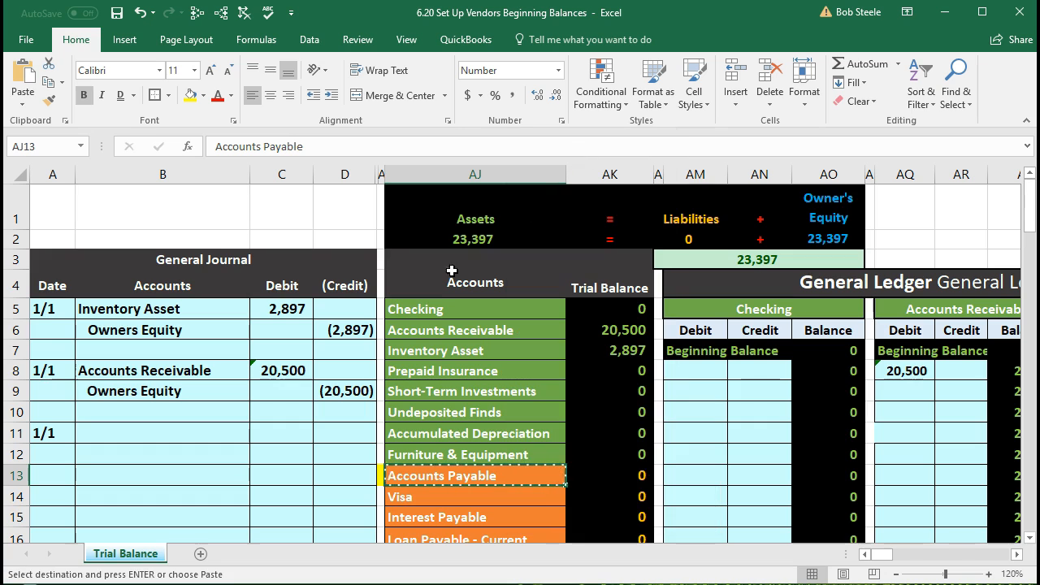
left_click(189, 454)
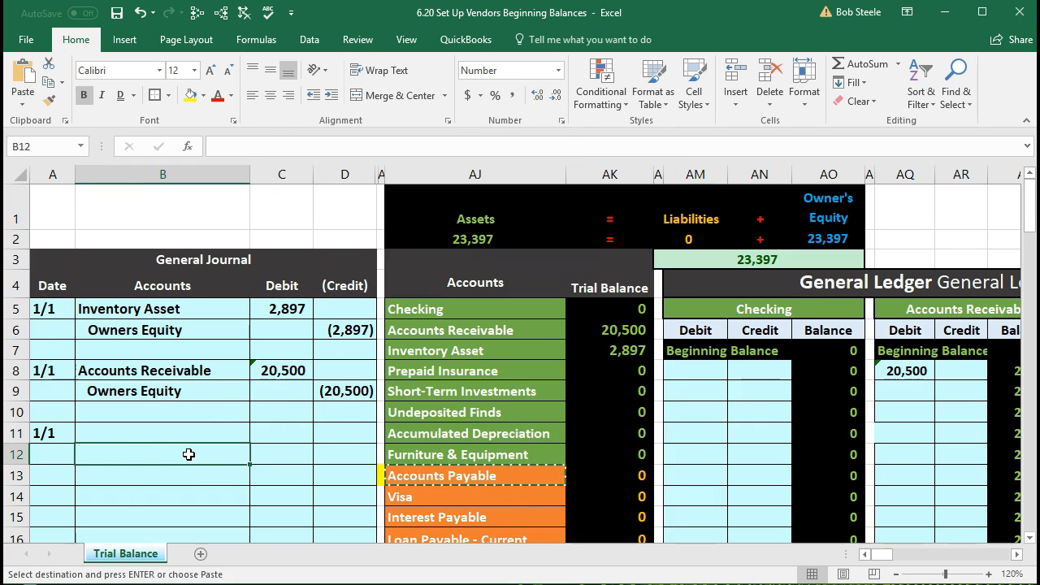
right_click(190, 457)
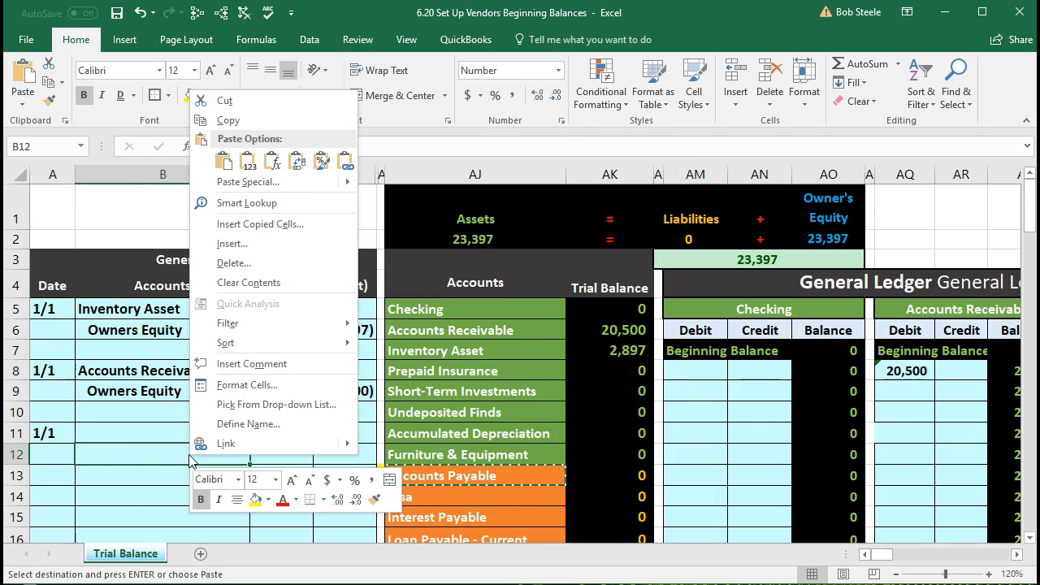
left_click(248, 162)
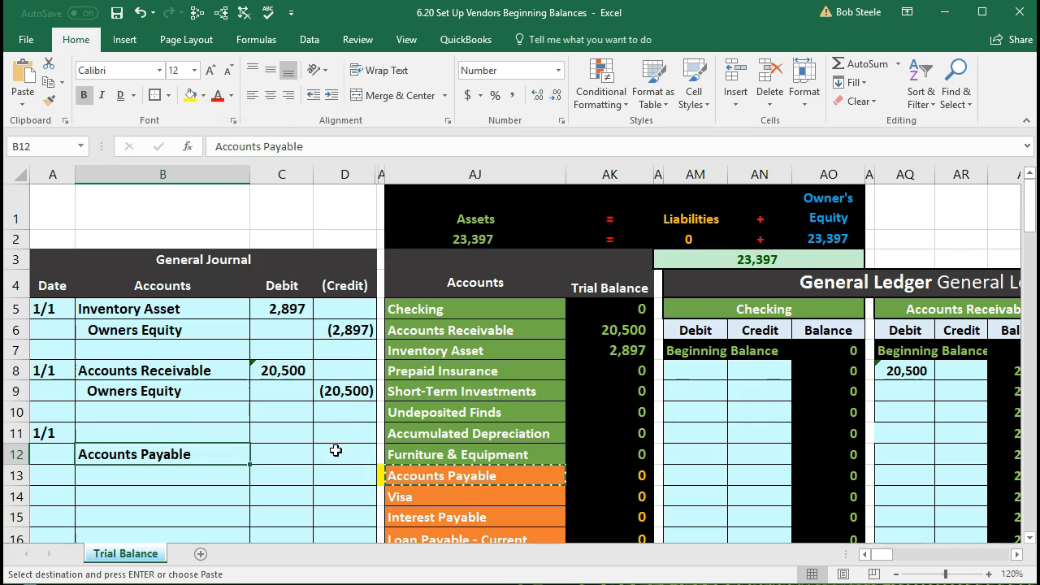
Step: Enter a credit of -15000 in D12 for Accounts Payable and a debit of 15,000 in C11 of the General Journal
left_click(339, 457)
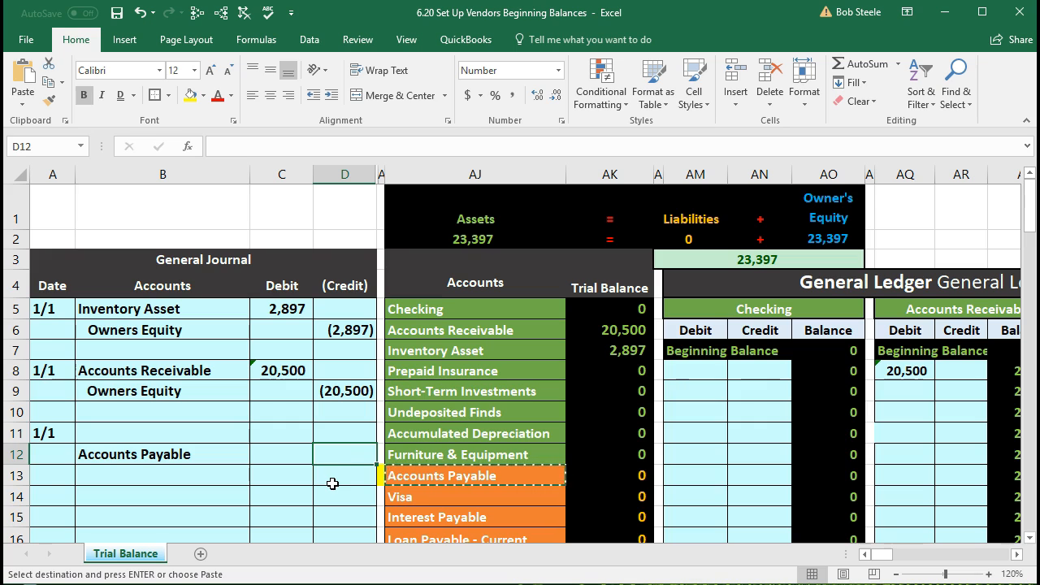
type("-15000")
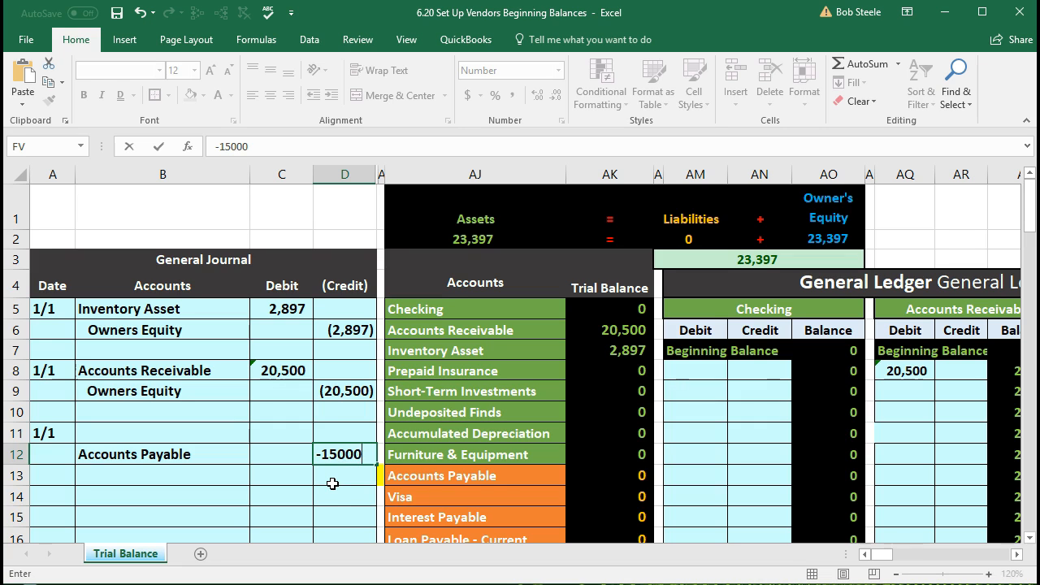
key("Return")
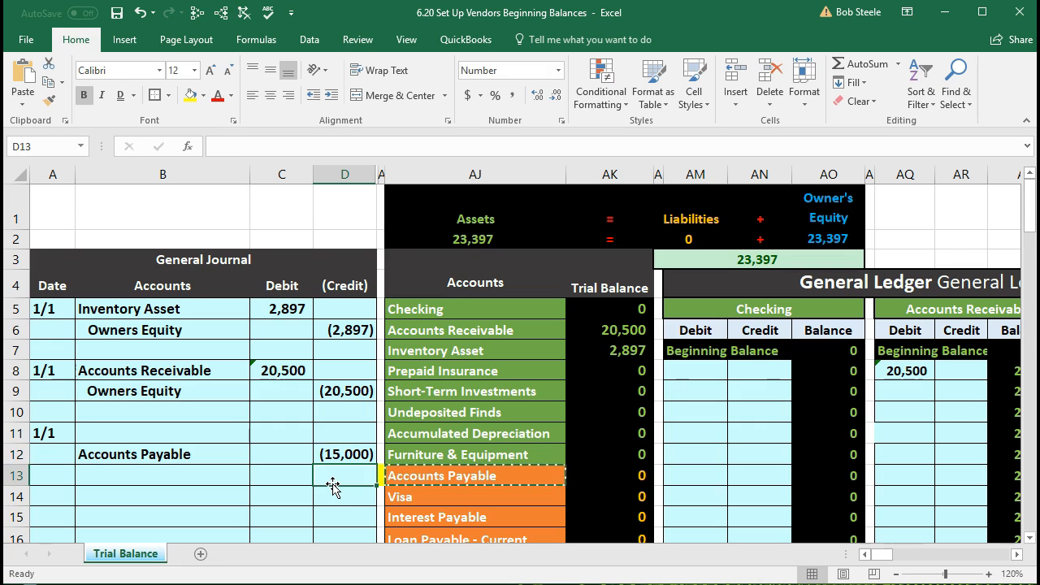
key("Left")
key("Up")
key("Up")
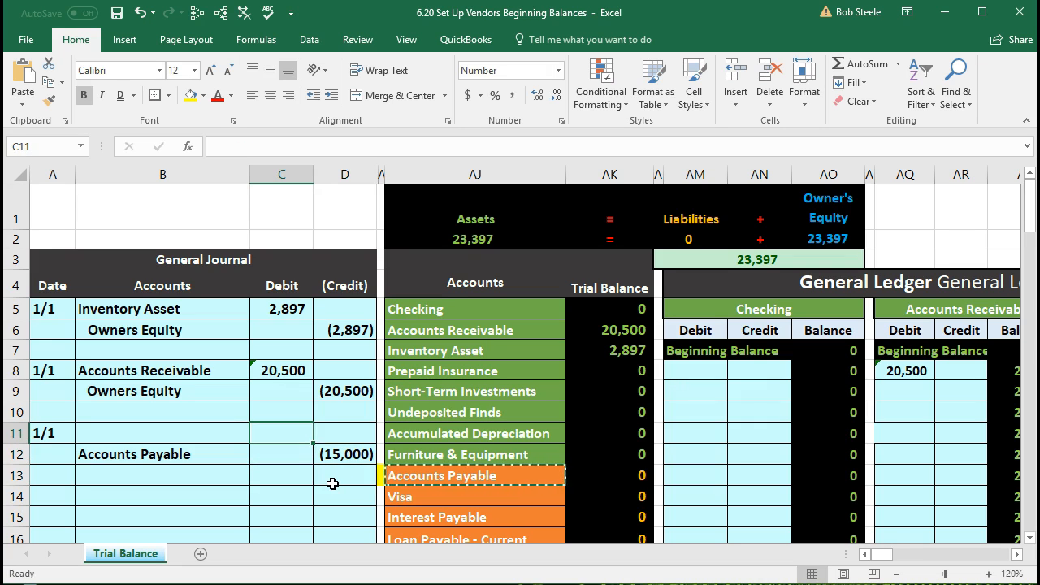
type("1")
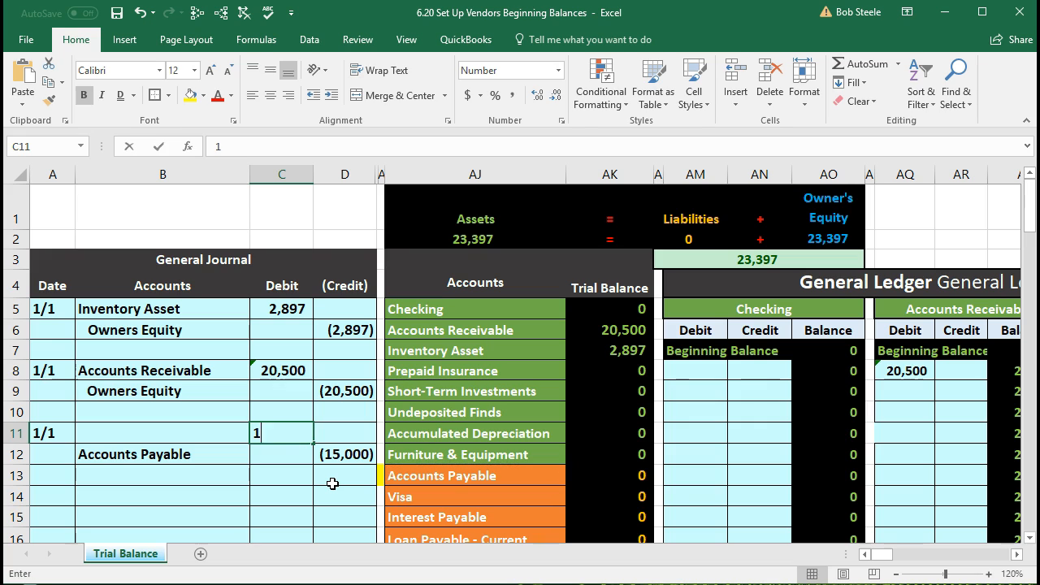
type("5,0000")
key("Return")
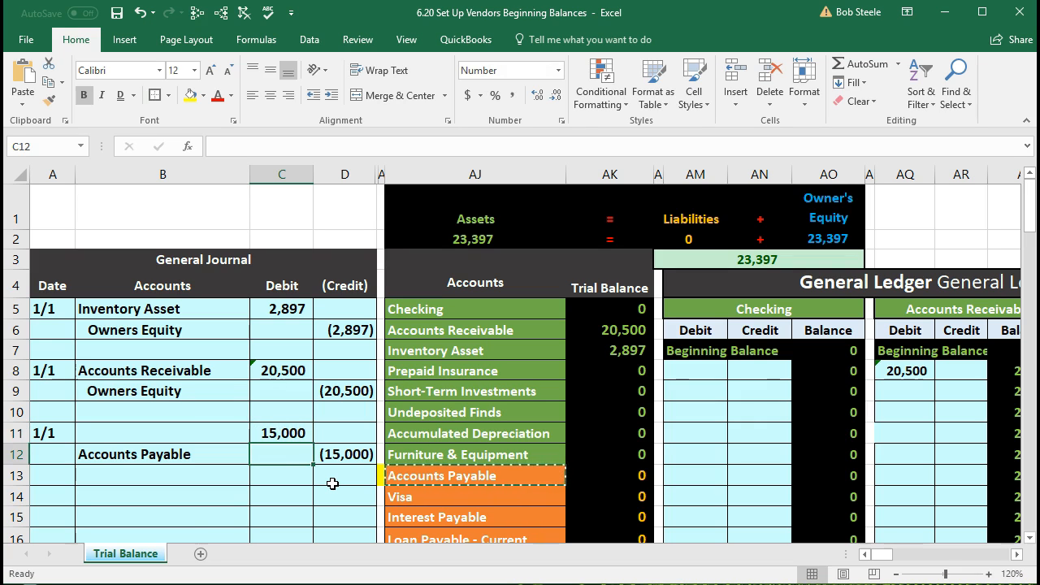
Step: Examine the Inventory Asset and Owners Equity balances in the trial balance to decide which account to debit
scroll(333, 483, "down", 1)
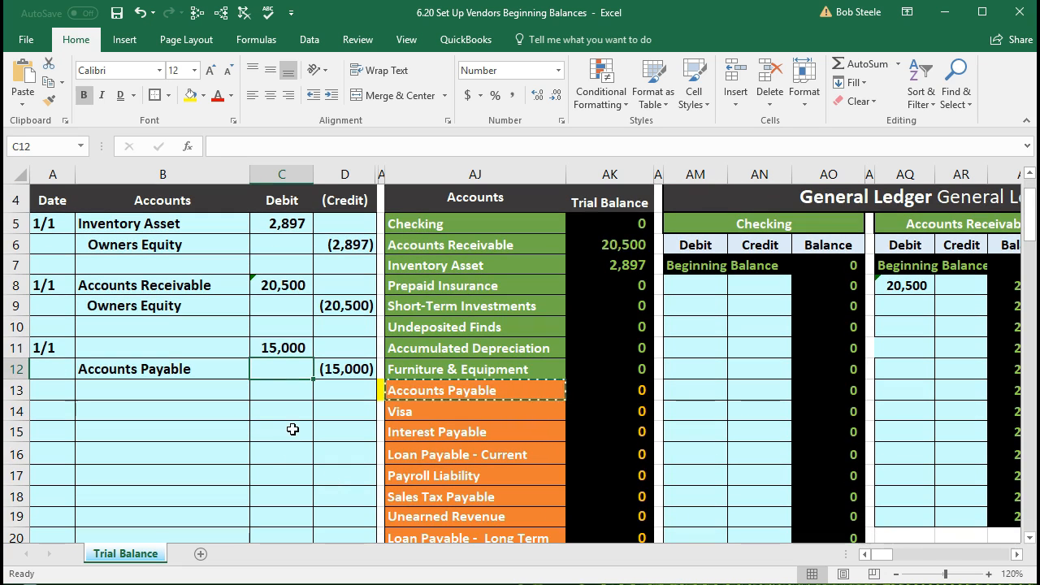
left_click(499, 265)
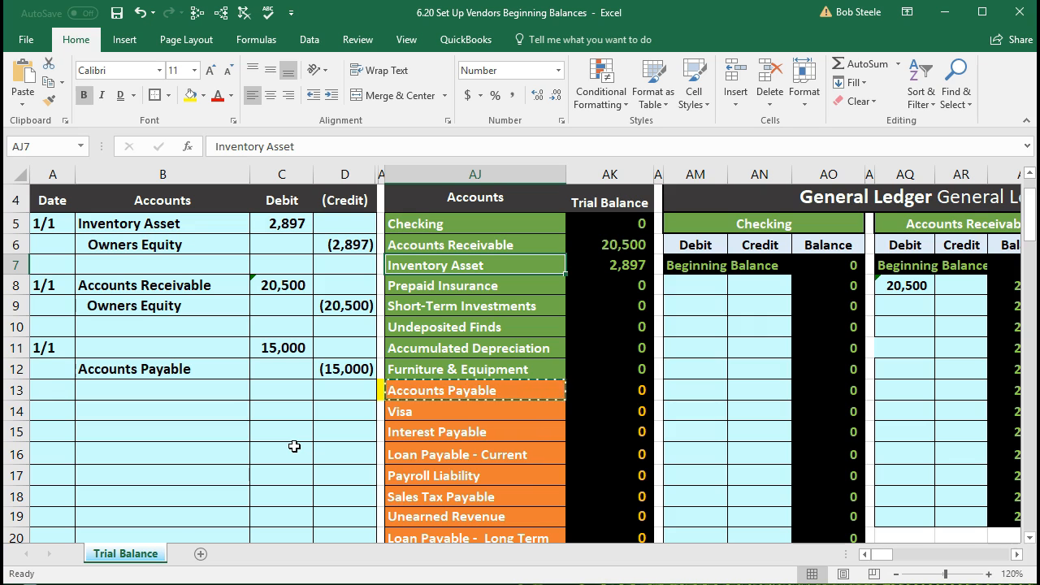
scroll(295, 446, "down", 1)
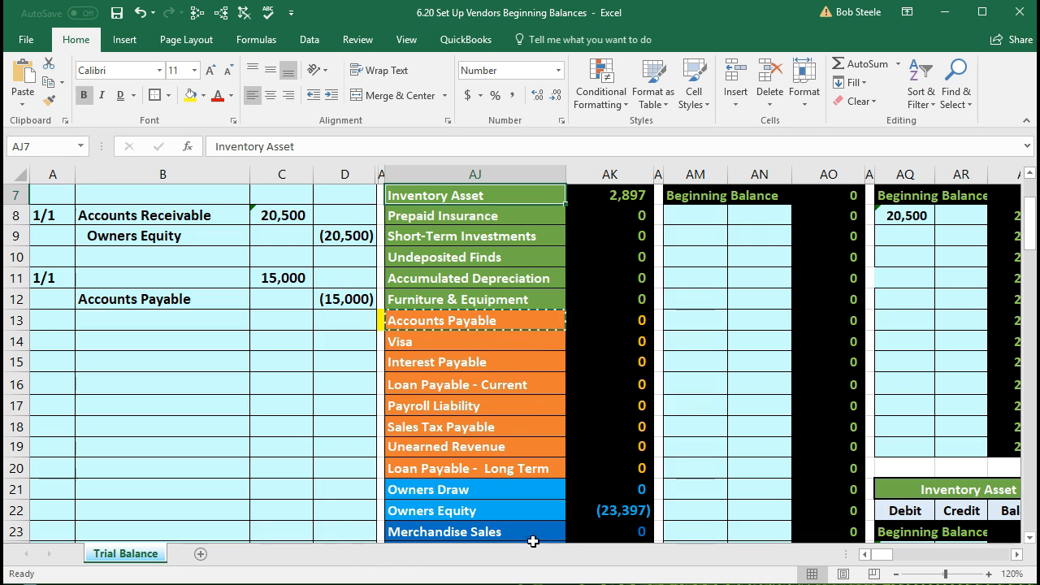
left_click(605, 517)
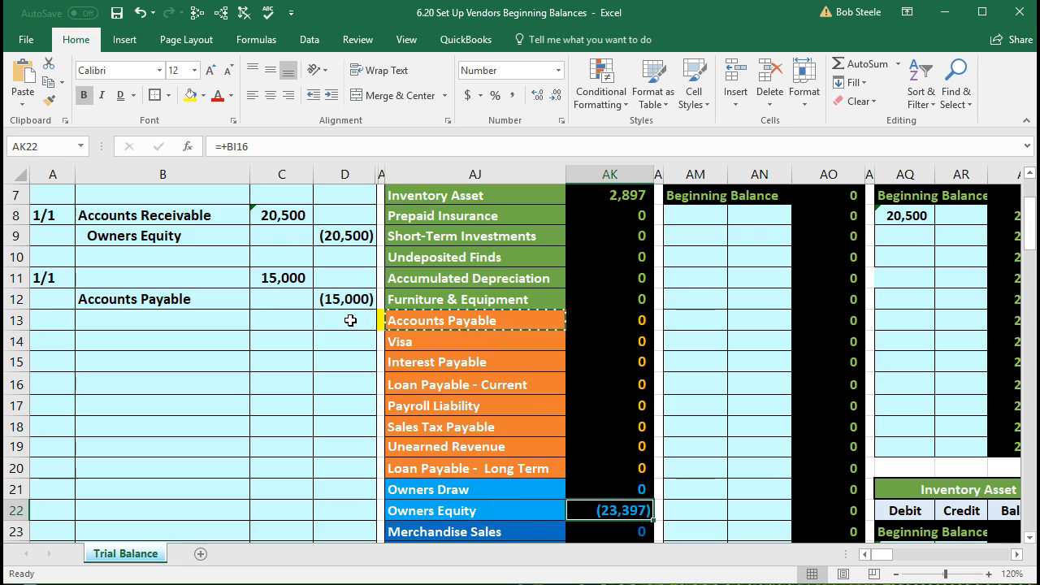
scroll(382, 317, "up", 1)
left_click(596, 267)
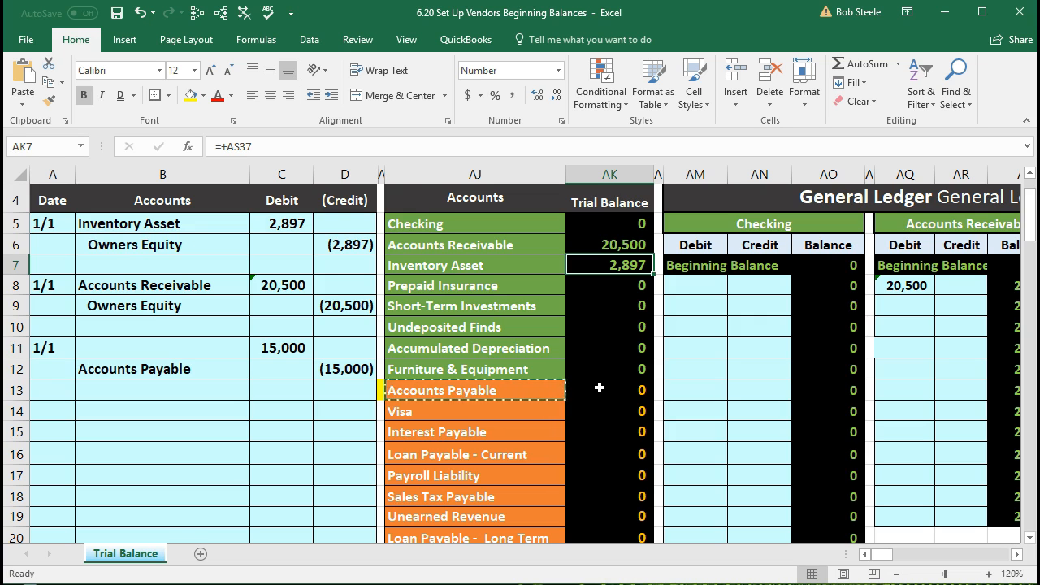
scroll(598, 387, "down", 1)
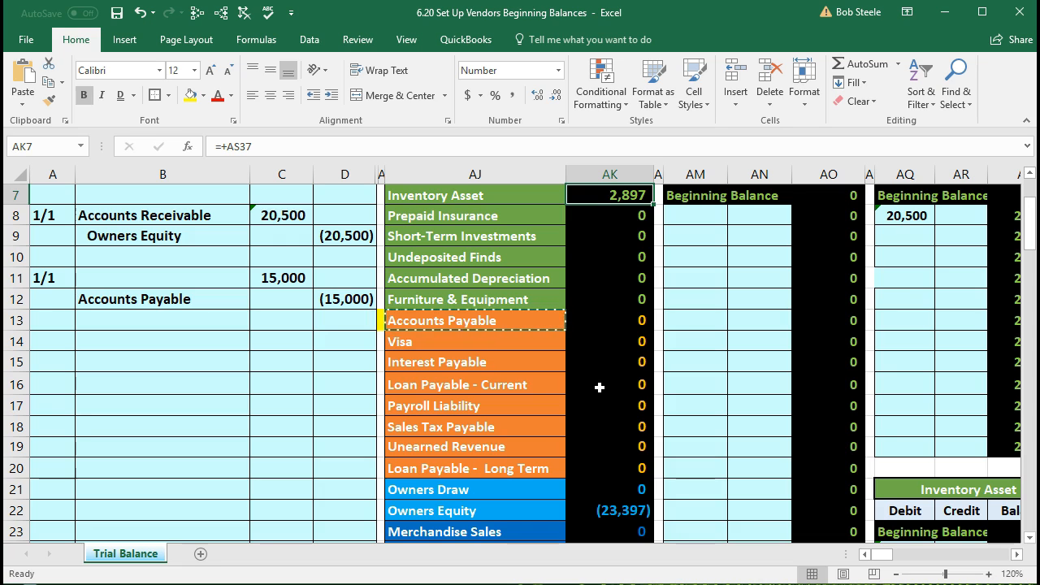
Step: Copy the Owners Equity account name from AJ22 and paste it as values into General Journal cell B11
scroll(599, 387, "down", 1)
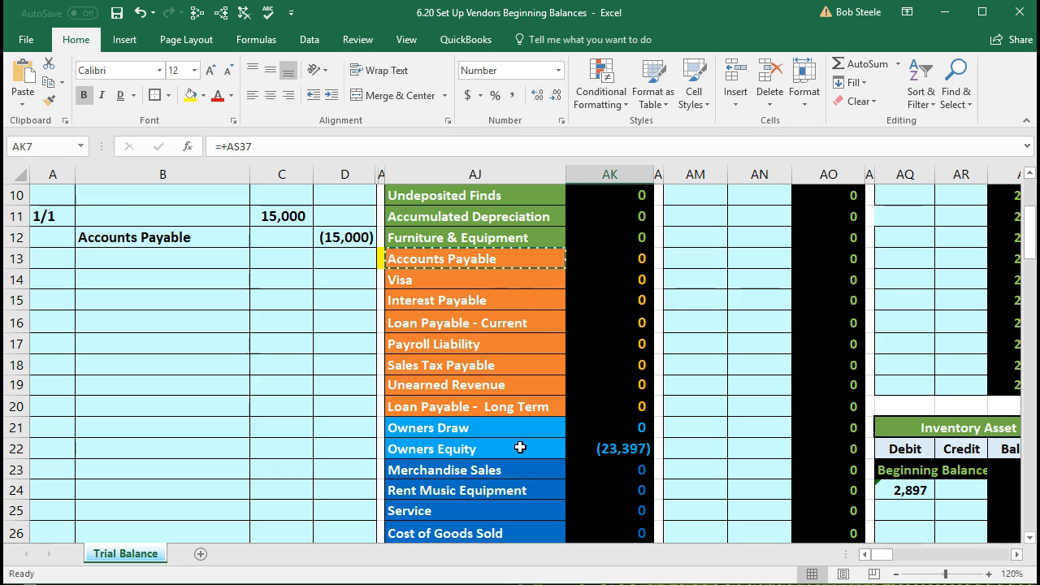
left_click(512, 448)
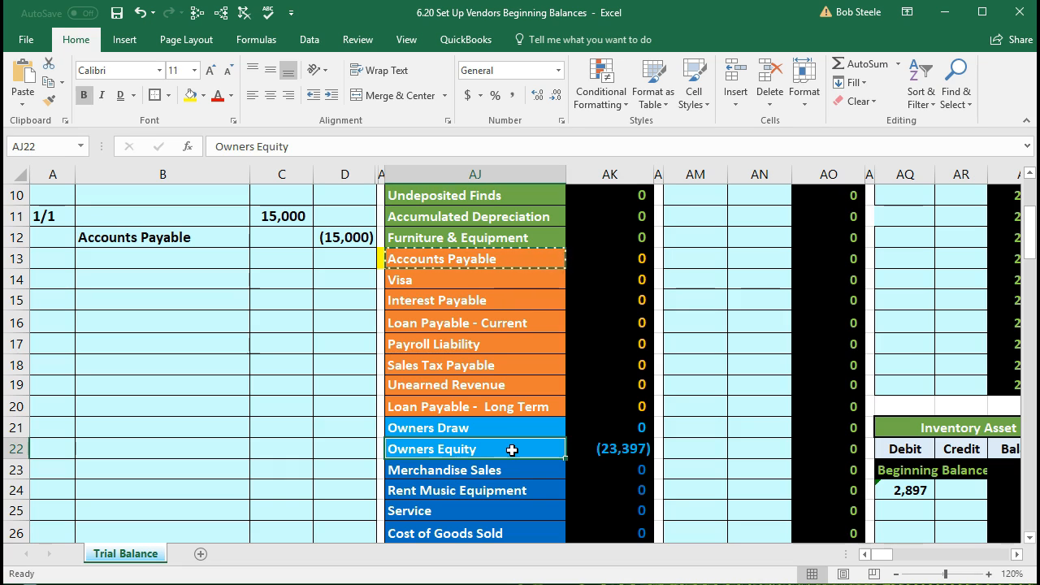
right_click(512, 449)
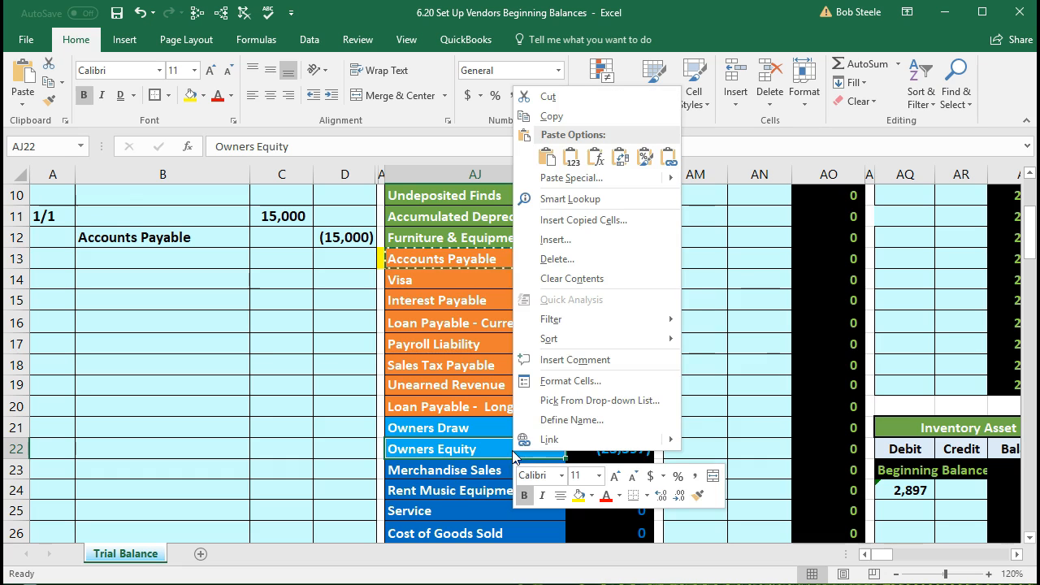
left_click(571, 117)
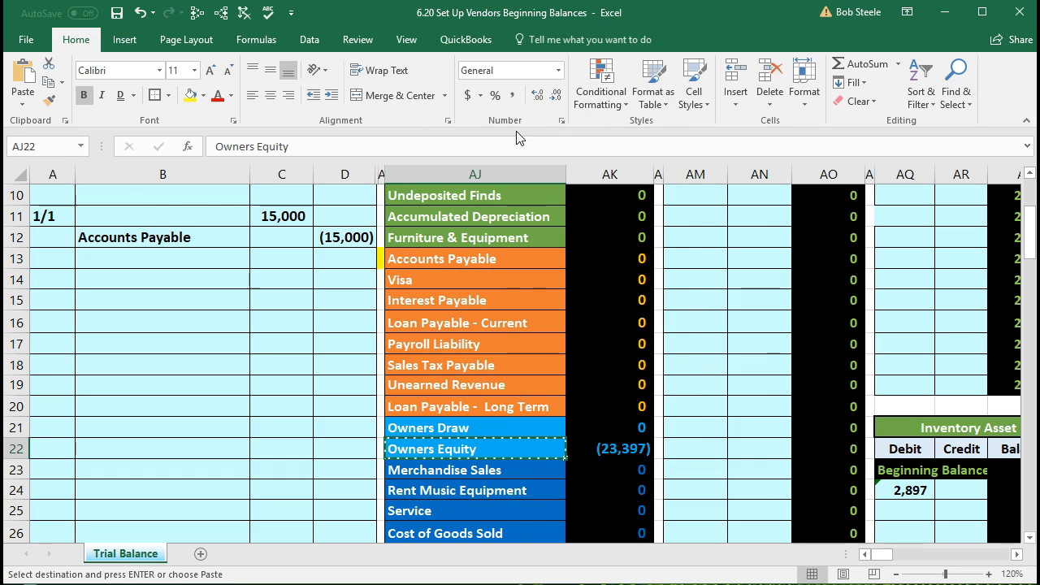
left_click(158, 216)
scroll(172, 316, "up", 1)
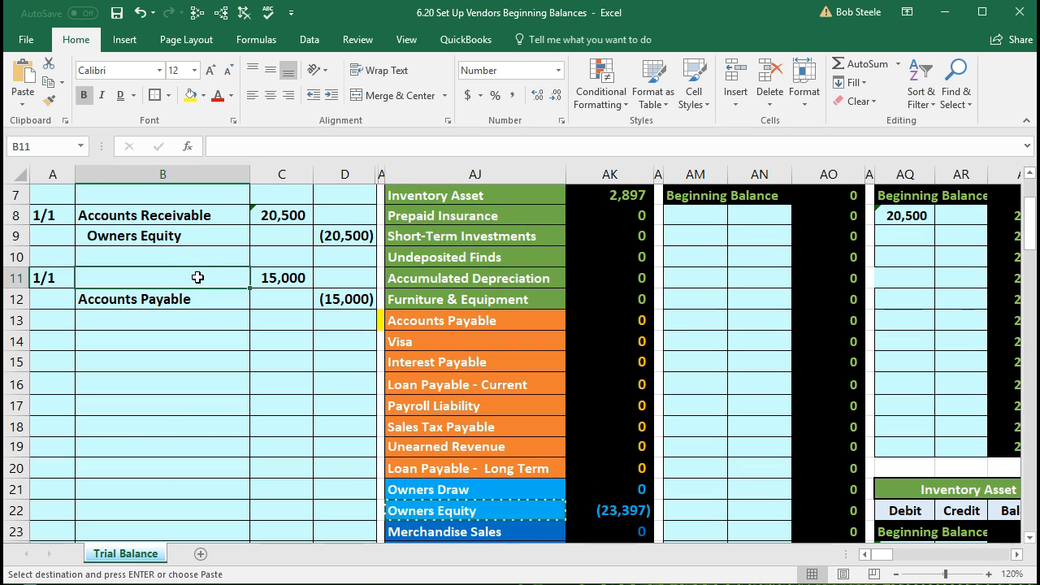
right_click(199, 281)
left_click(258, 351)
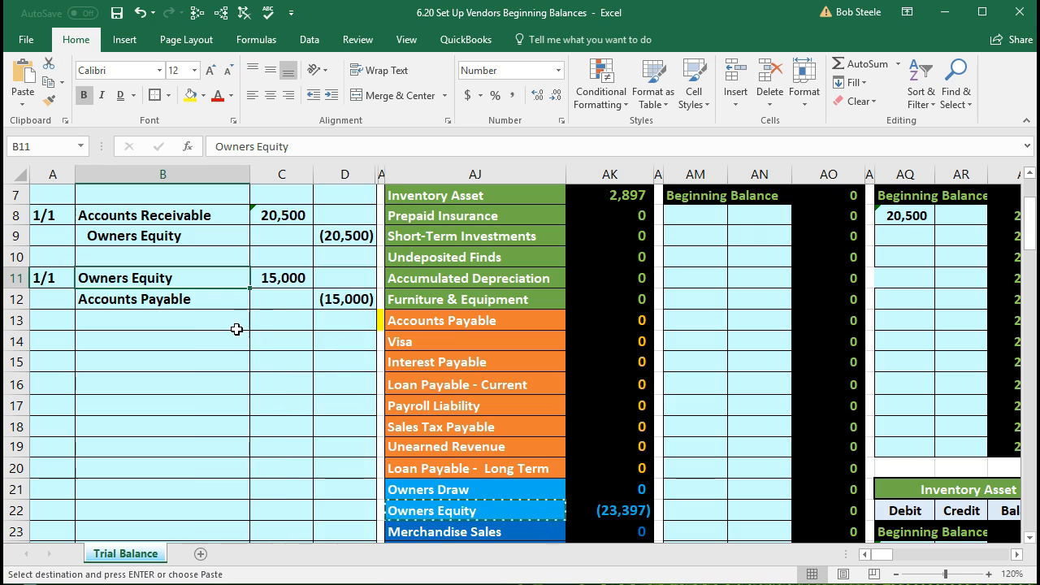
Step: Indent the Accounts Payable account name in General Journal cell B12 by one level
left_click(212, 298)
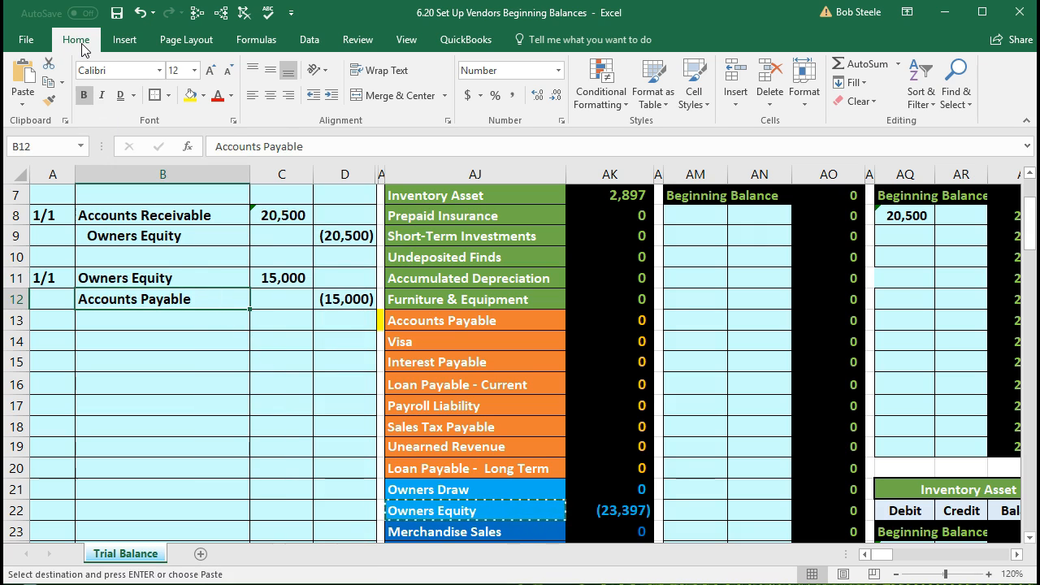
left_click(329, 97)
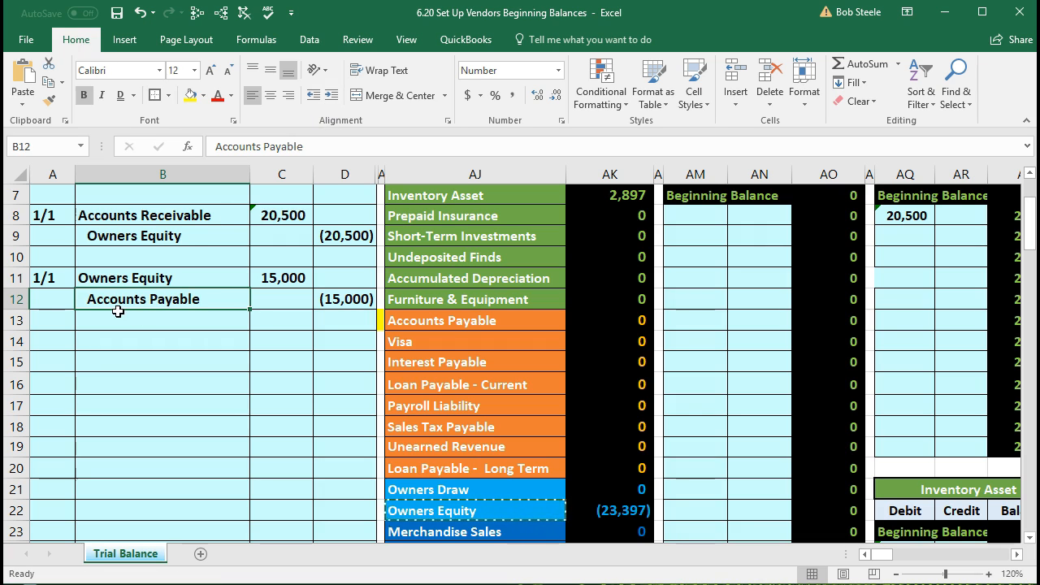
left_click(163, 326)
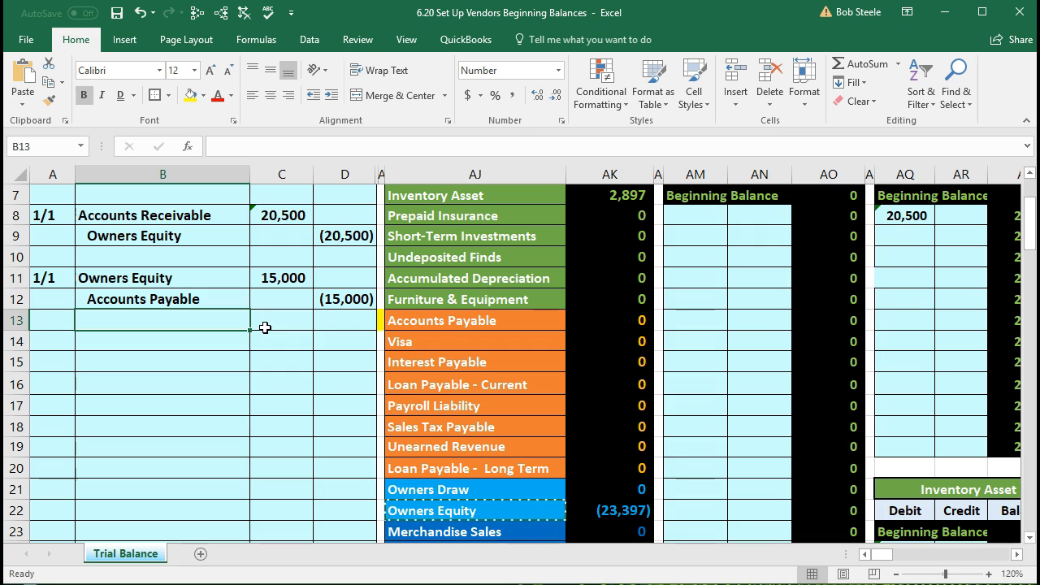
left_click(612, 280)
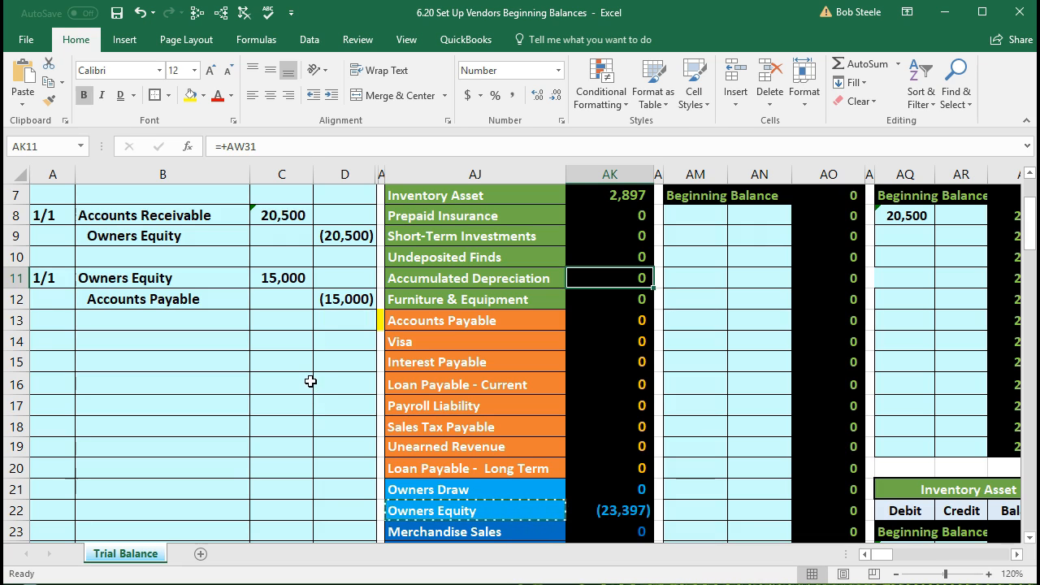
Step: Examine the Owners Equity and Accounts Payable journal entry in rows 11 and 12 against the trial balance accounts
left_click(272, 280)
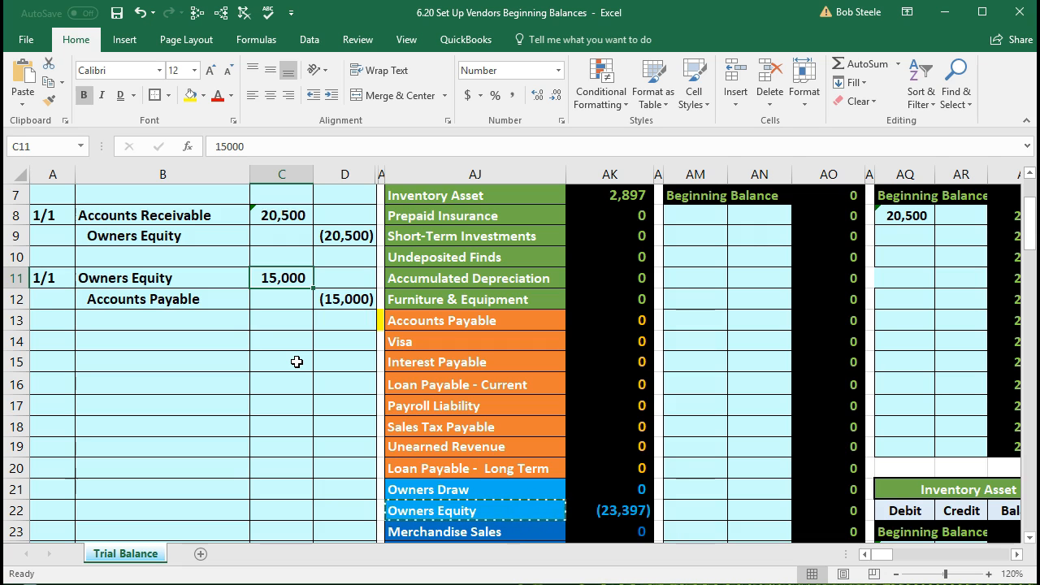
left_click(475, 320)
scroll(471, 318, "up", 1)
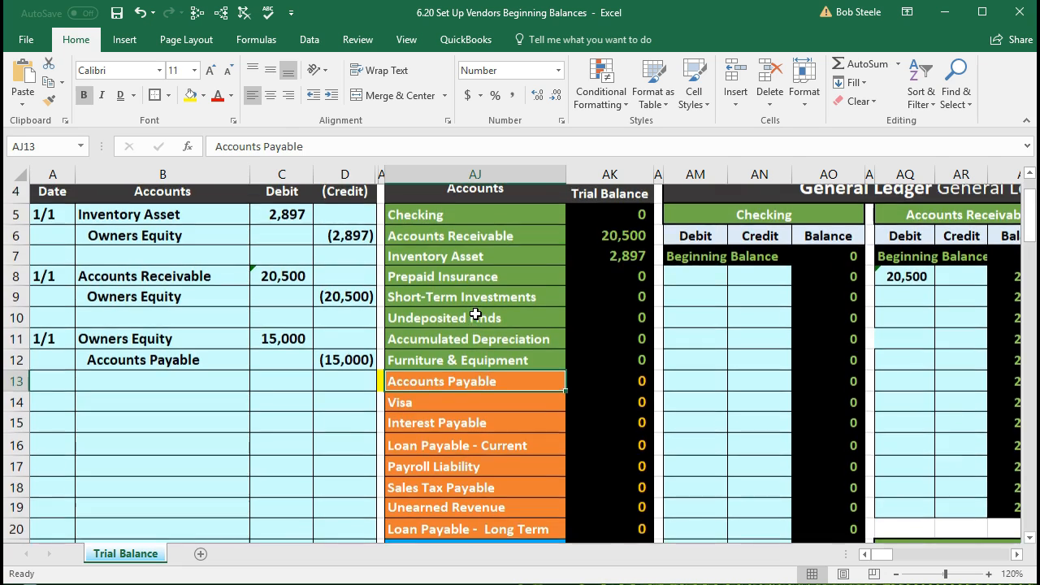
left_click(461, 225)
key("Down")
key("Down")
key("Down")
key("Down")
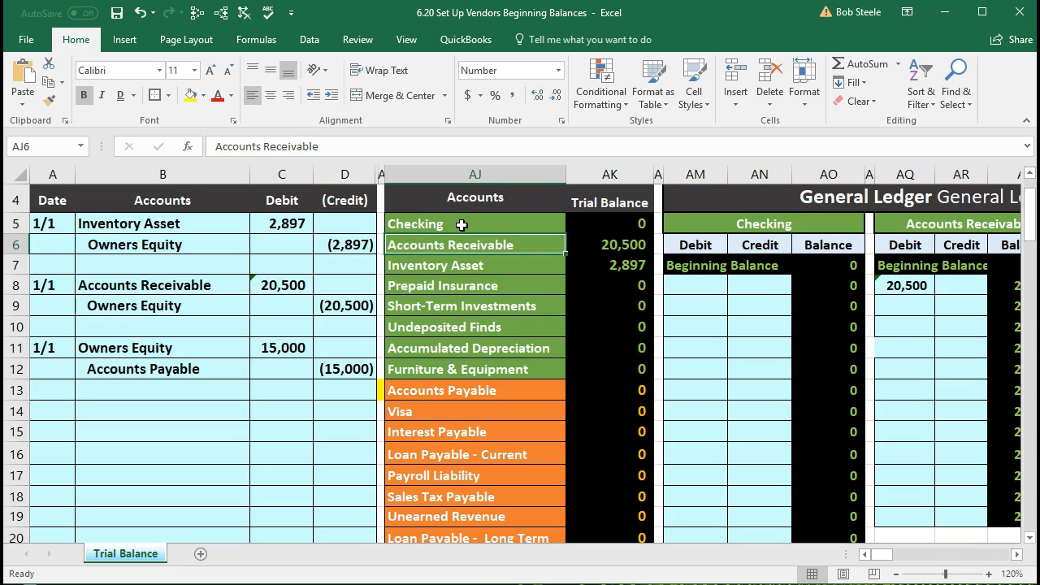
key("Down")
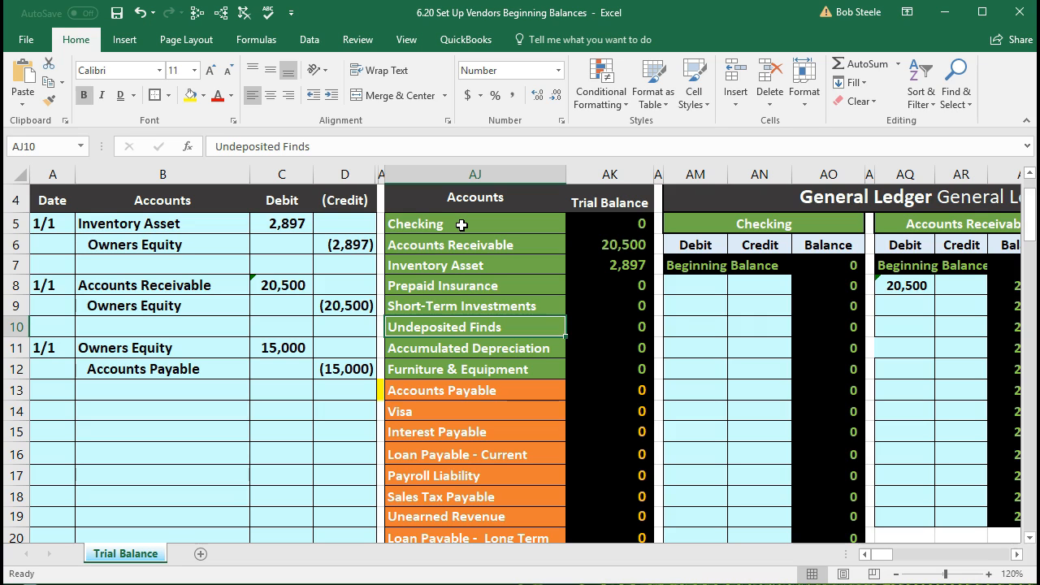
left_click(357, 343)
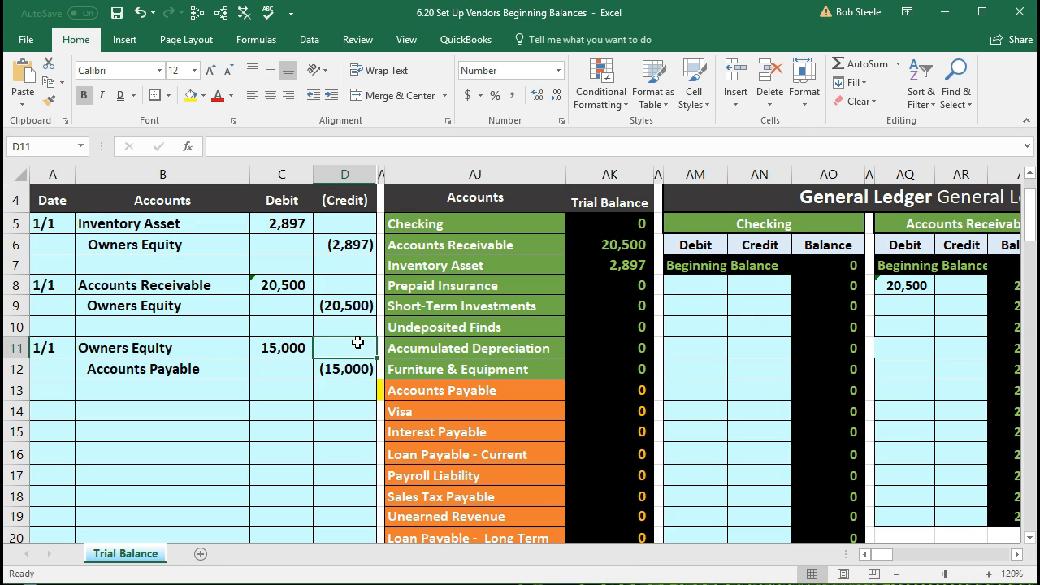
left_click_drag(187, 350, 255, 349)
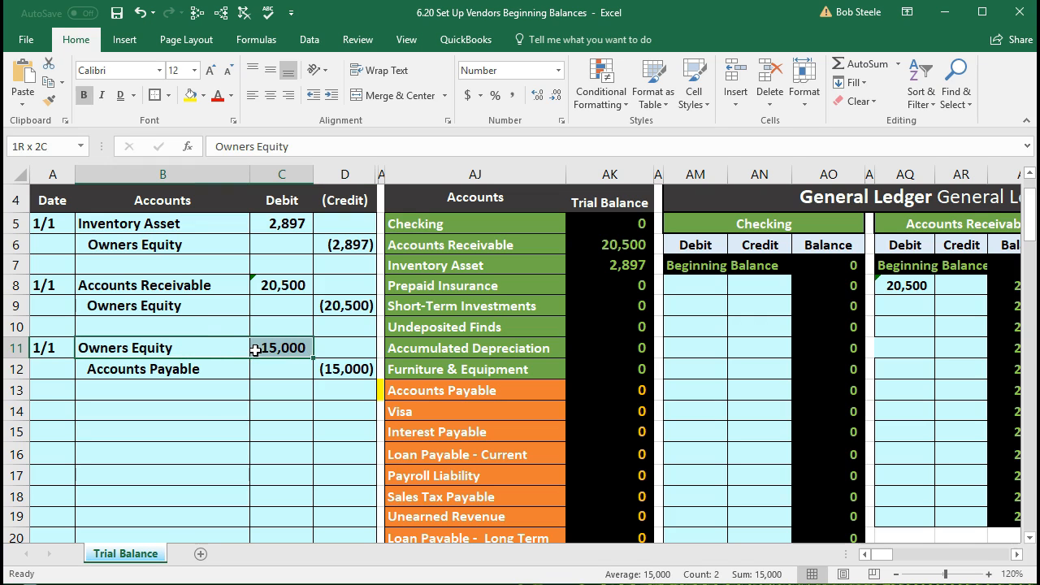
left_click(446, 236)
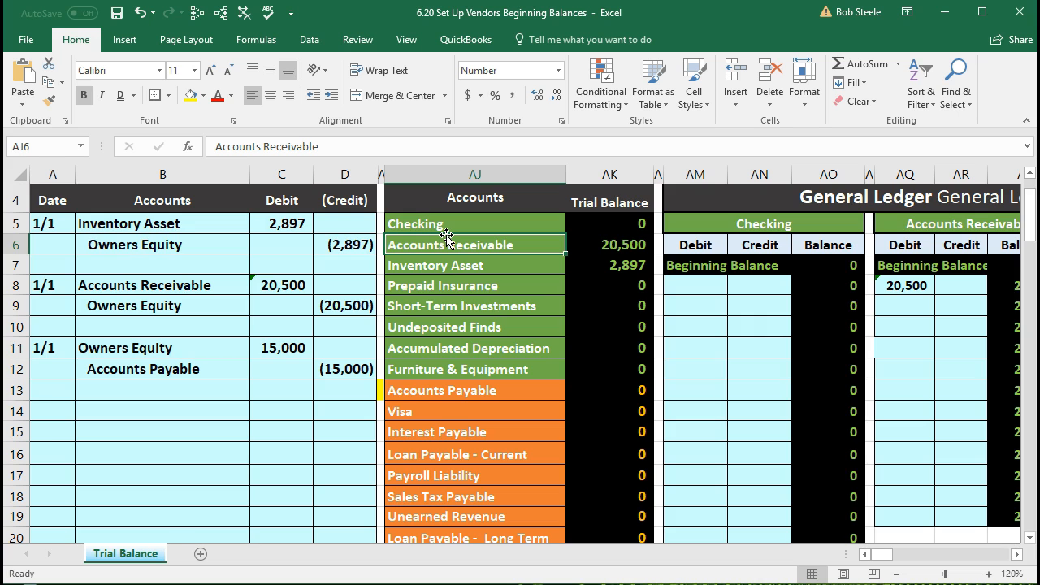
scroll(446, 237, "down", 1)
left_click(441, 358)
left_click(451, 511)
key("ctrl+c")
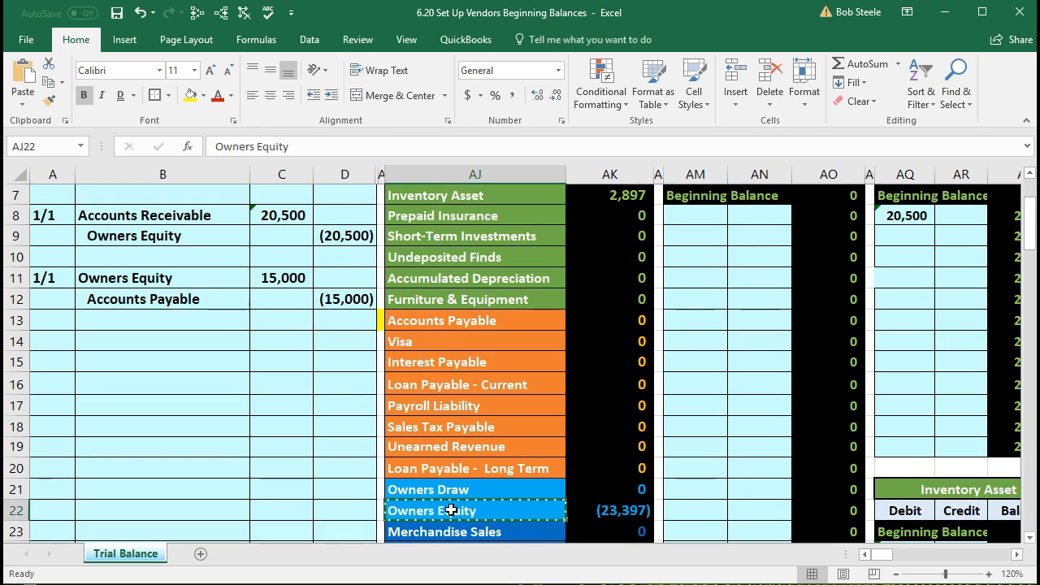
Step: Freeze panes at cell AJ1 so the General Journal columns stay in view while moving across the ledger
scroll(451, 510, "up", 1)
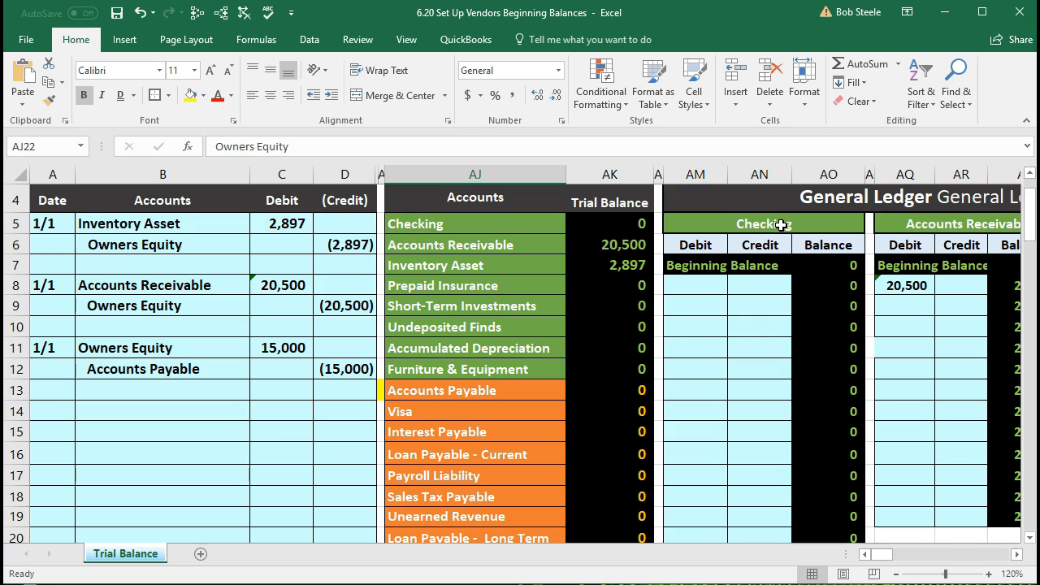
scroll(626, 411, "up", 1)
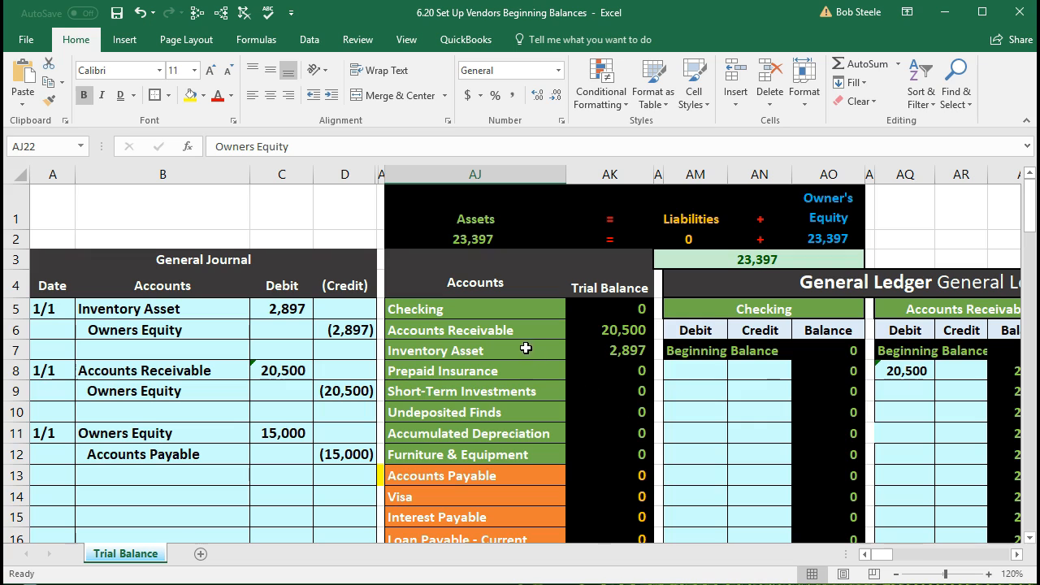
left_click(415, 202)
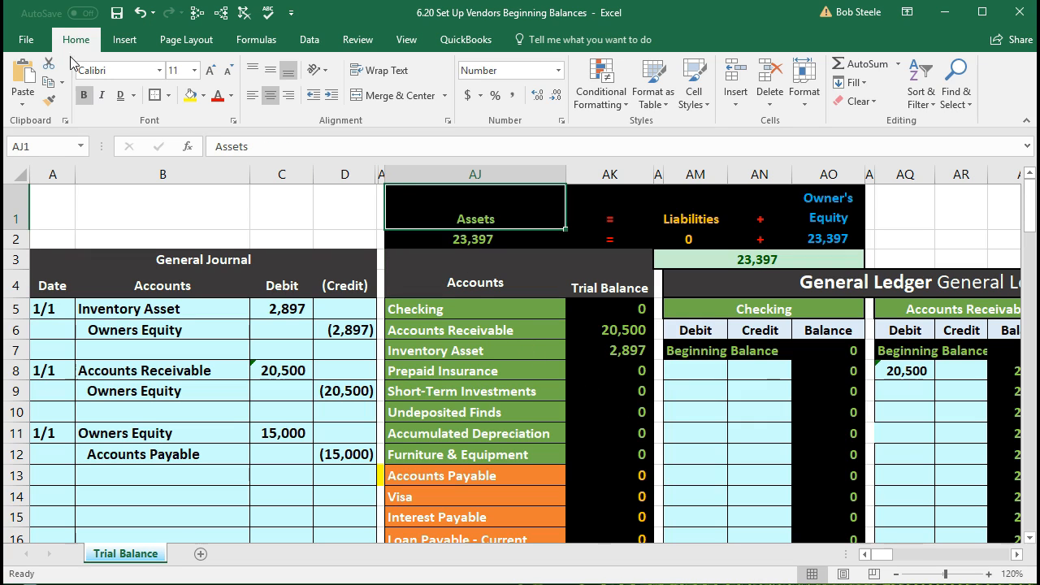
left_click(407, 41)
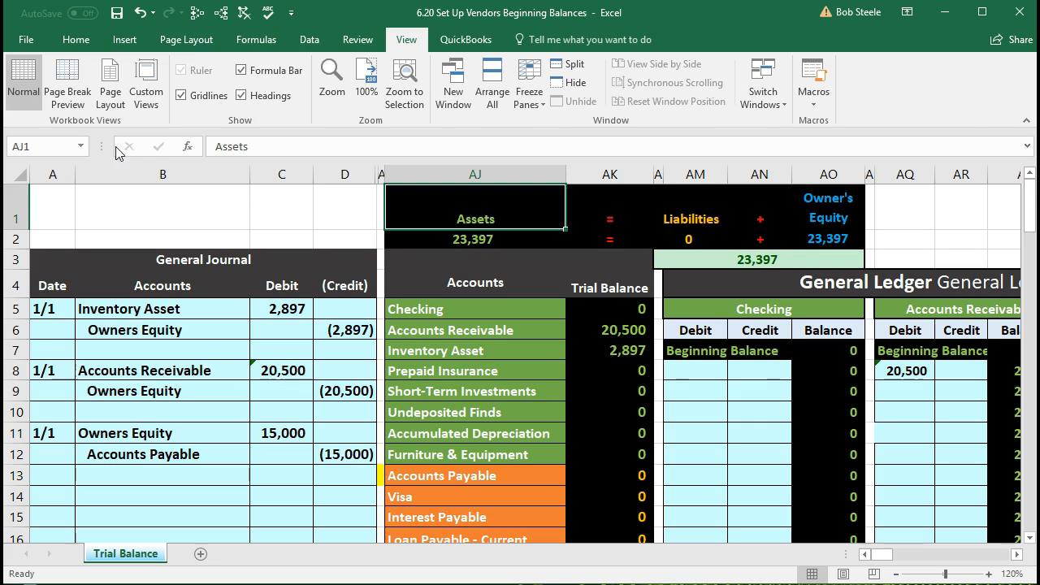
left_click(538, 103)
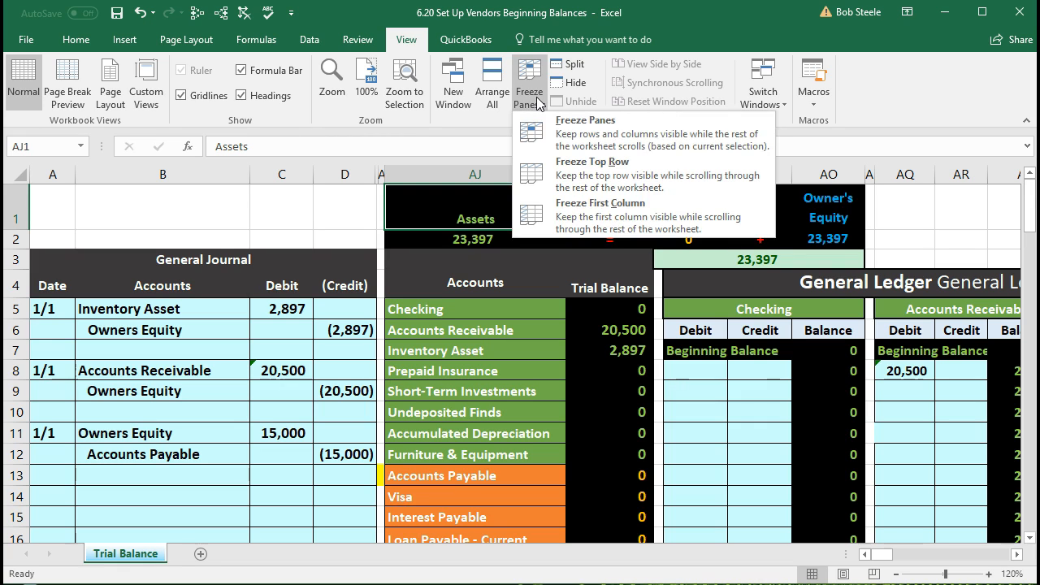
left_click(613, 132)
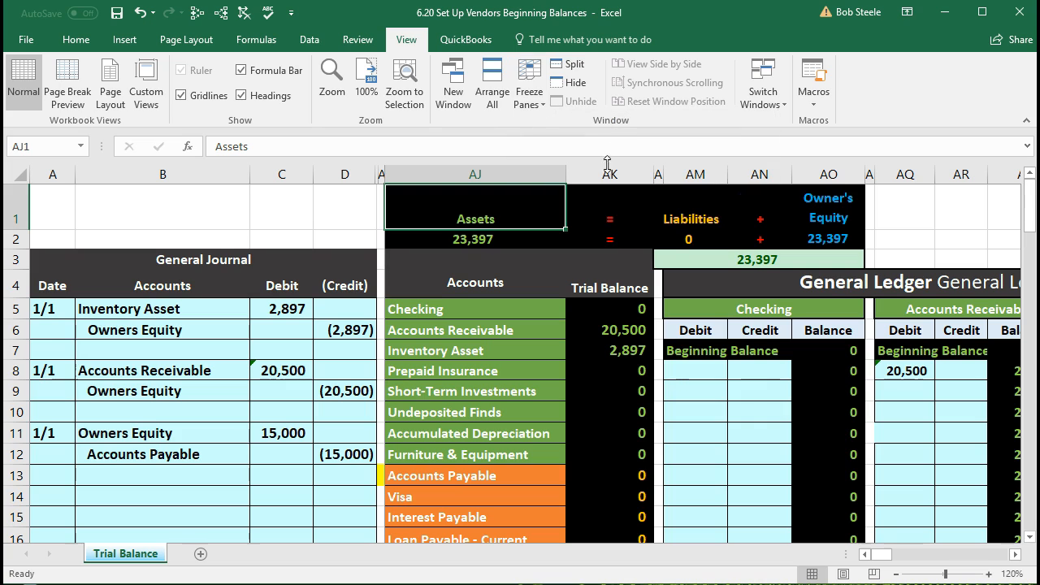
Step: Post the journal's Owners Equity debit to the General Ledger by entering =C11 in cell BG15 of the Owners Equity account
left_click(555, 459)
key("Right")
key("Right")
key("Right")
key("Right")
key("Right")
key("Right")
key("Right")
key("Right")
key("Right")
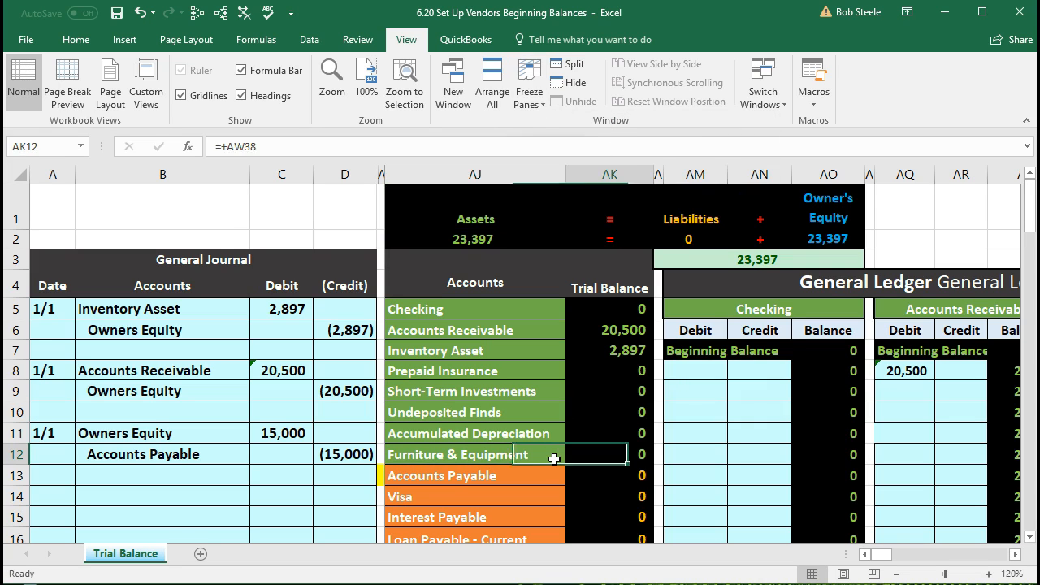
key("Right")
key("Right")
key("Right")
key("Right")
key("Right")
key("Right")
key("Right")
key("Right")
key("Right")
key("Right")
key("Right")
key("Right")
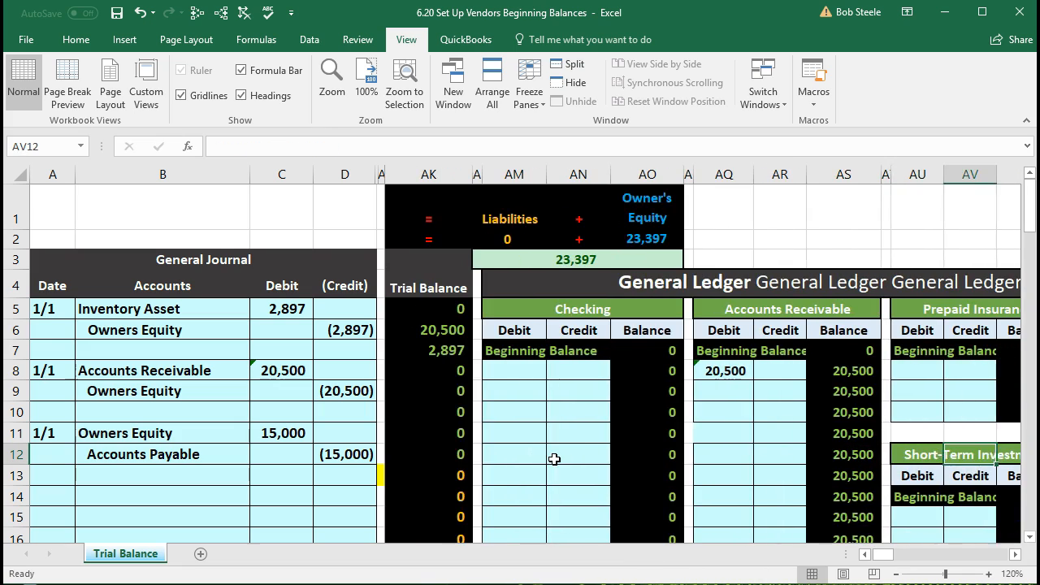
key("Right")
key("Right")
key("Right")
key("Right")
key("Right")
key("Right")
key("Right")
key("Right")
key("Right")
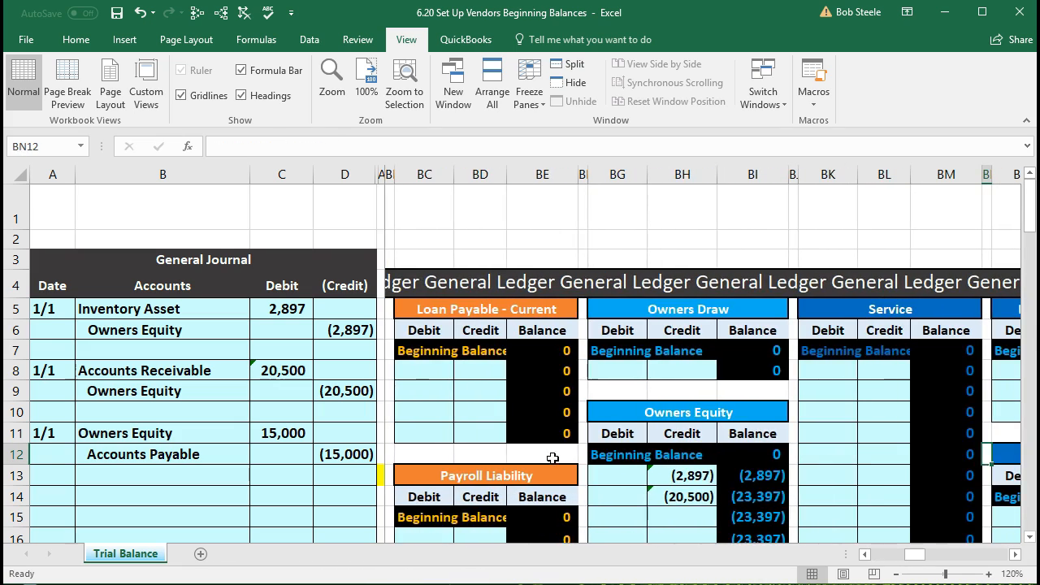
scroll(680, 409, "down", 1)
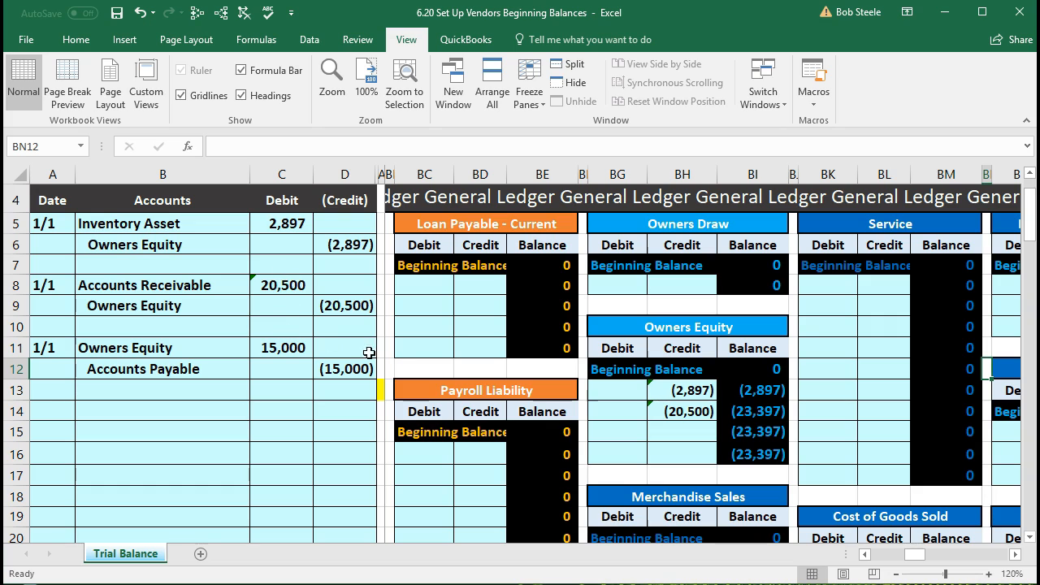
left_click(618, 430)
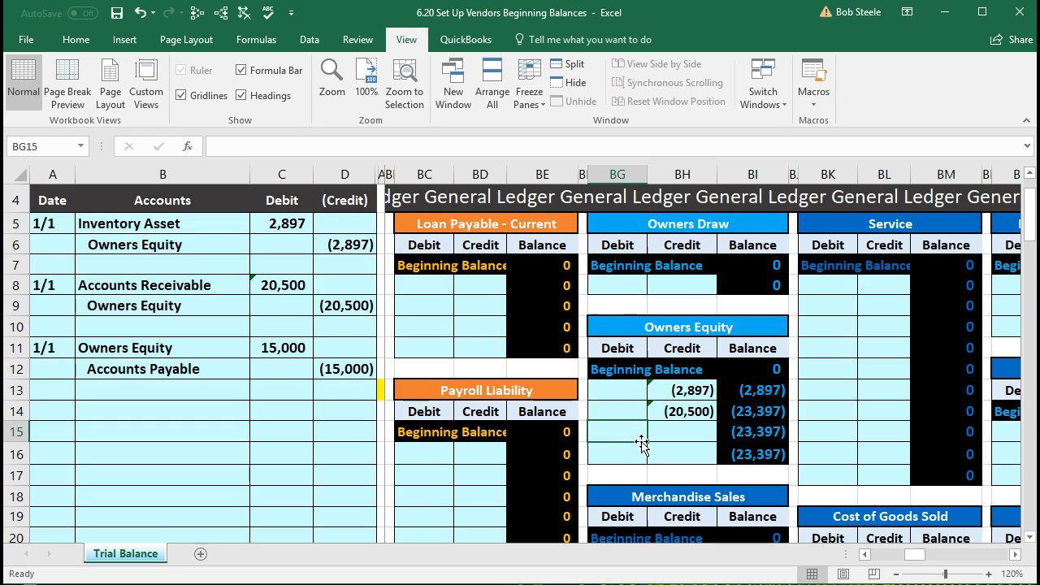
type("=")
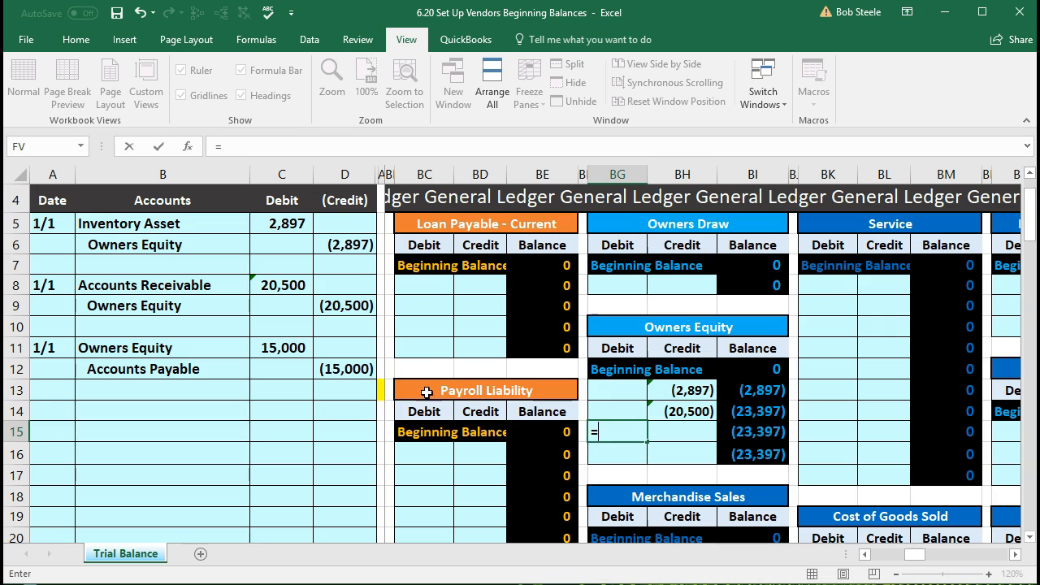
left_click(294, 344)
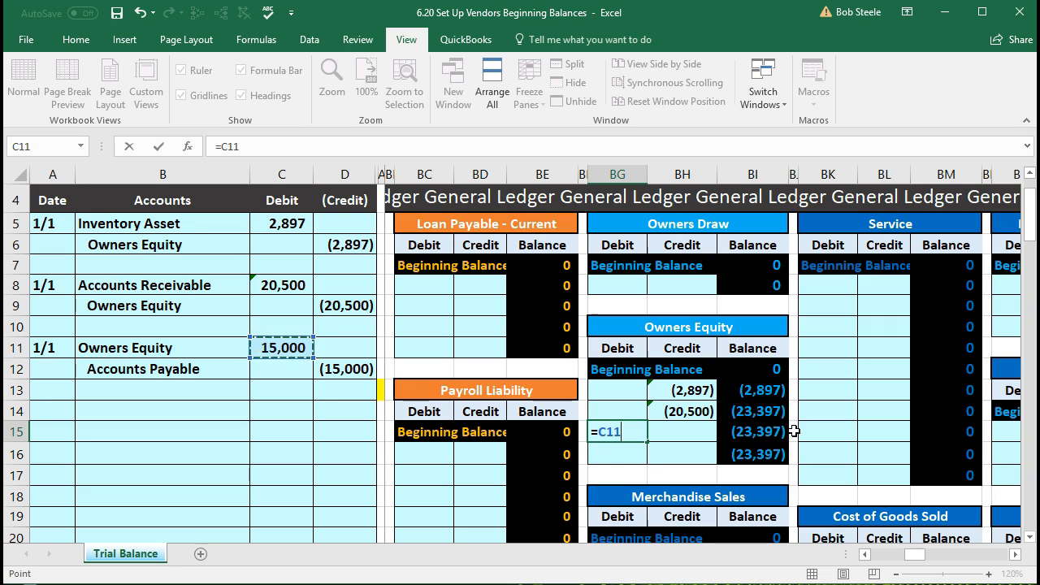
key("Return")
left_click(755, 438)
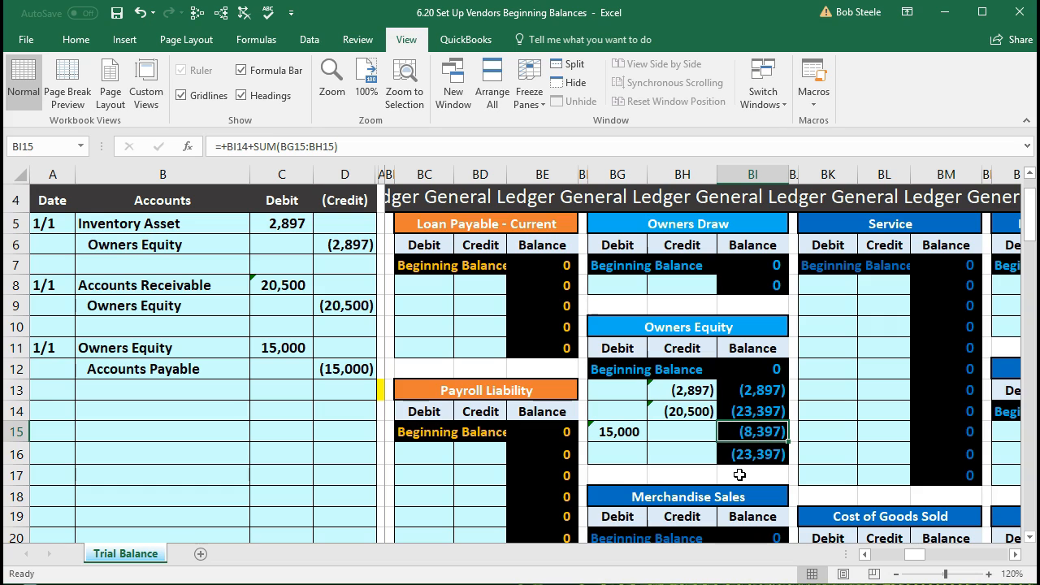
Step: Clear the Owners Equity debit in BG15 and re-enter it as a link to journal cell C11
left_click(630, 432)
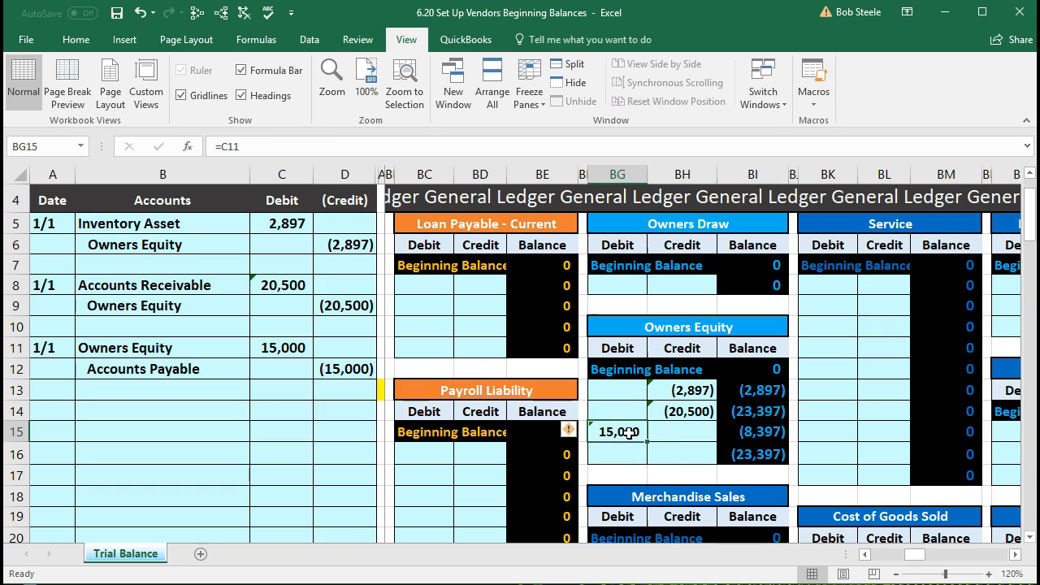
key("Delete")
key("Up")
left_click(630, 433)
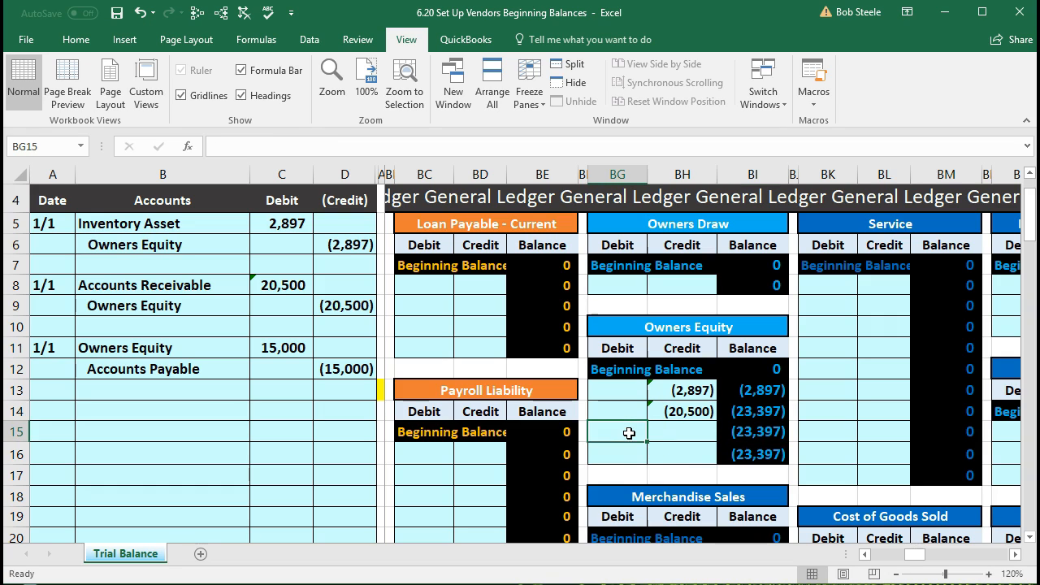
type("=")
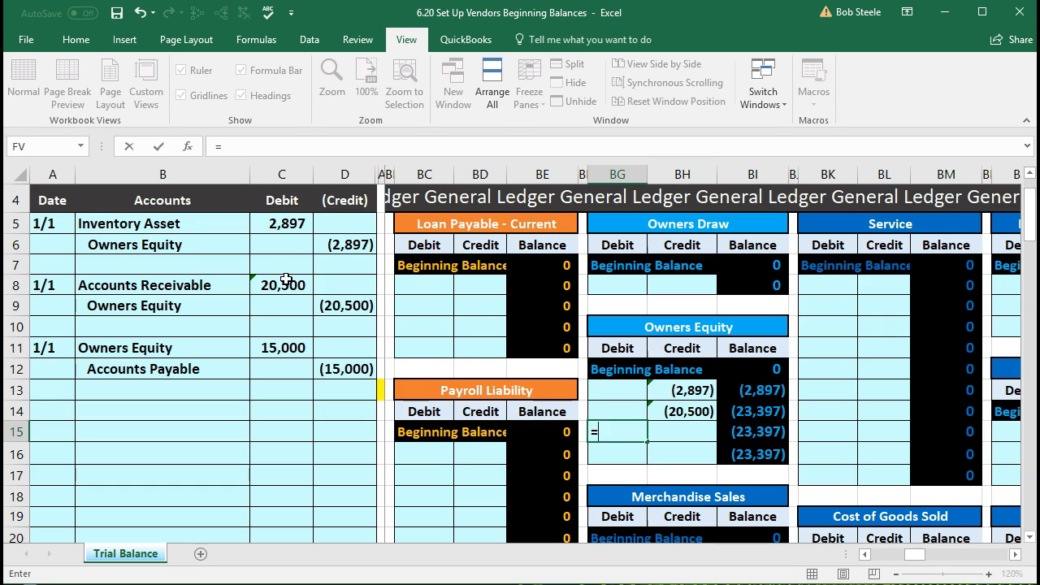
type("c11")
key("Return")
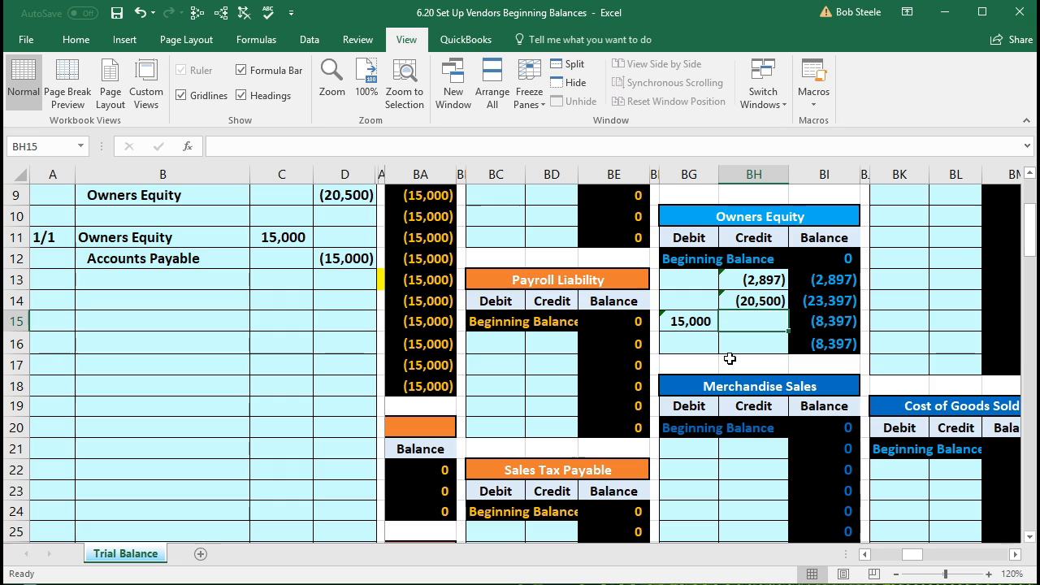
Step: Return to the trial balance and examine the Accounts Payable and Owners Equity balances and the accounting equation
key("Left")
key("Left")
key("Left")
key("Left")
key("Left")
key("Left")
key("Left")
key("Left")
key("Left")
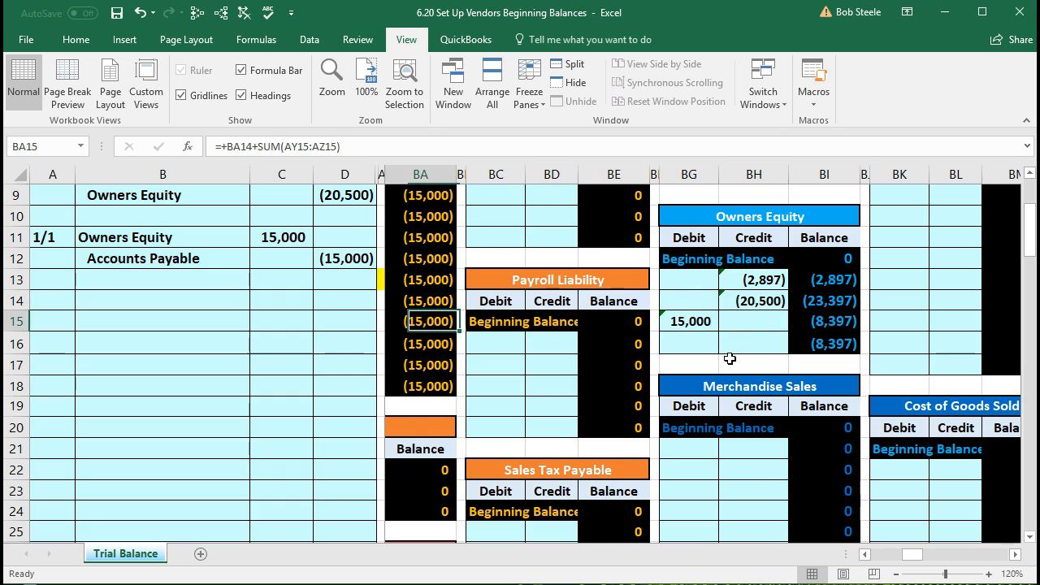
key("Left")
key("Left")
key("Left")
key("Left")
key("Left")
key("Left")
key("Left")
key("Left")
key("Left")
key("Left")
key("Left")
key("Left")
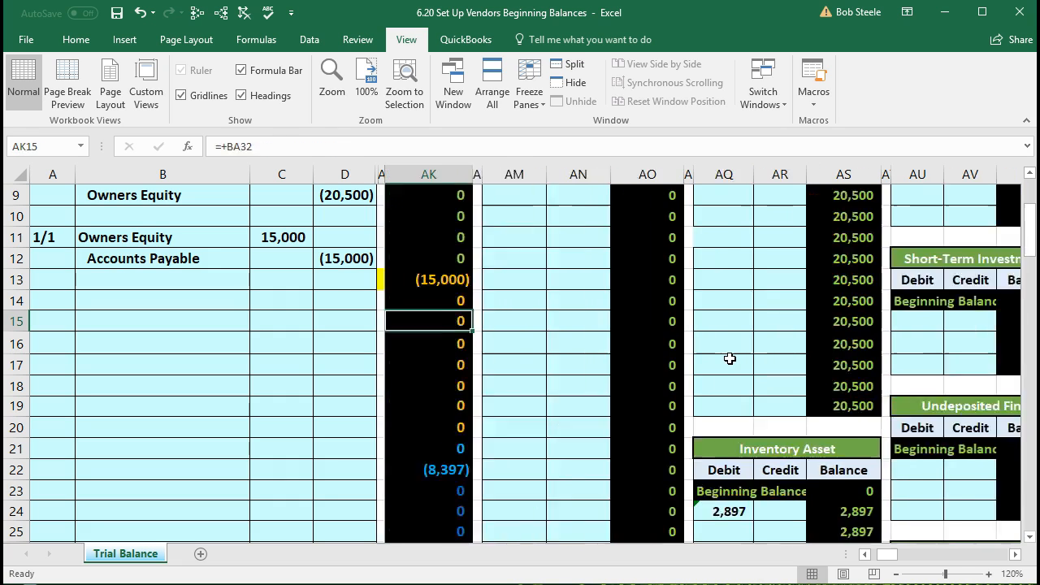
scroll(730, 358, "up", 3)
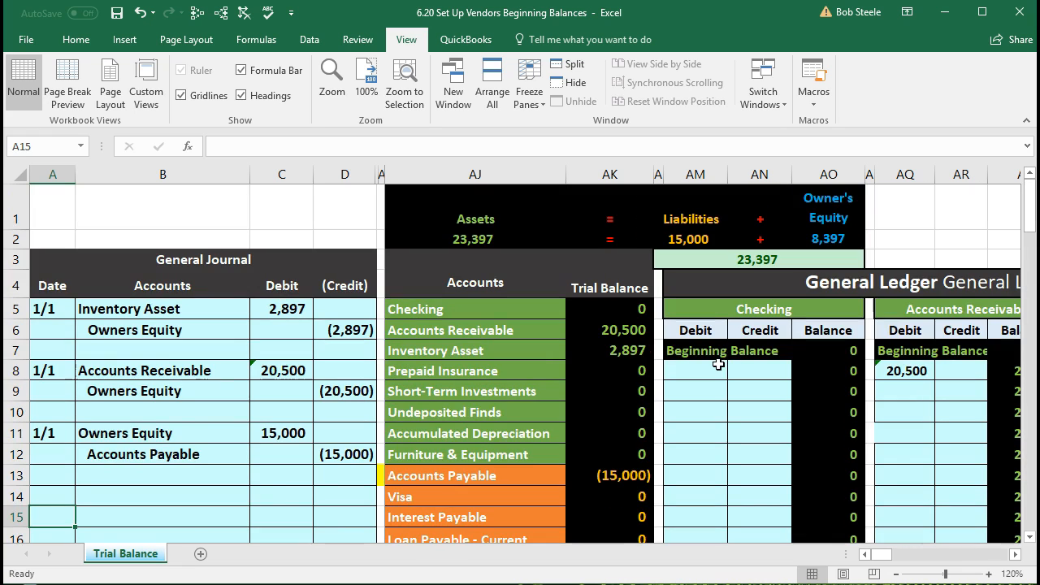
Step: Trace the precedents of the Accounts Payable balance in AK13 and the Owners Equity balance in AK22, following the latter to its ledger account
left_click(619, 474)
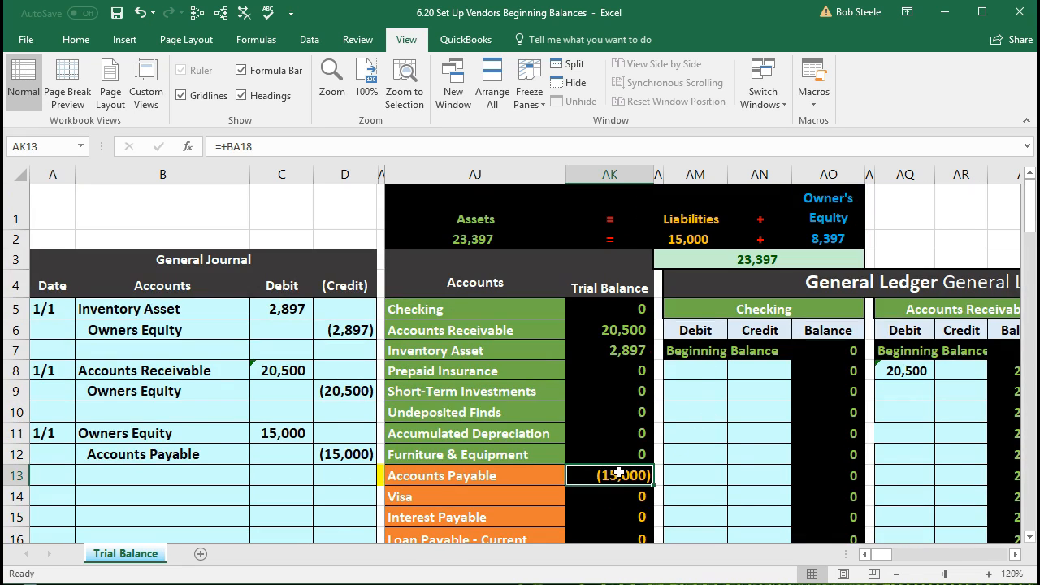
left_click(197, 12)
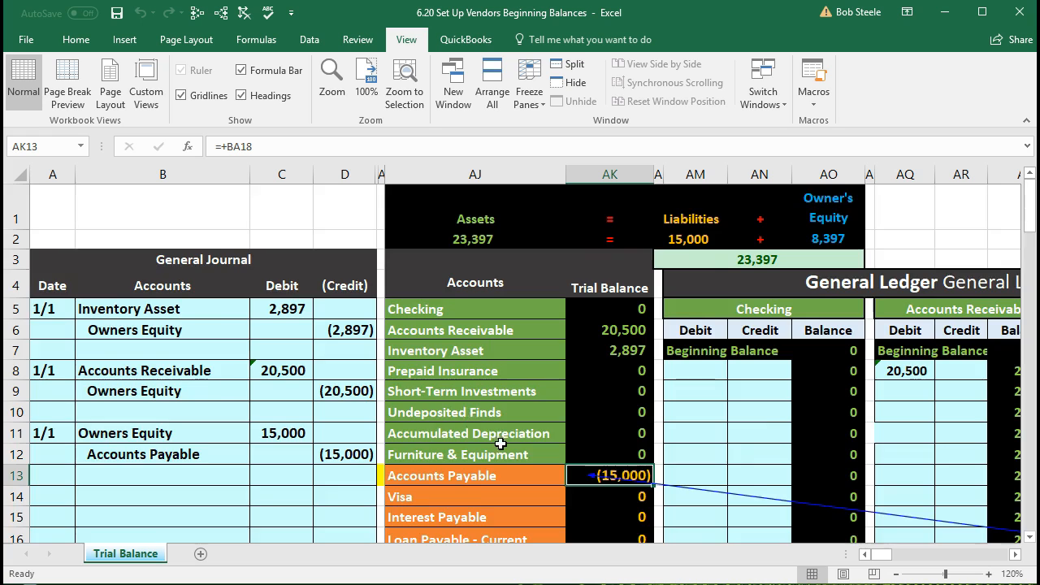
scroll(501, 443, "down", 3)
scroll(501, 442, "down", 1)
left_click(613, 386)
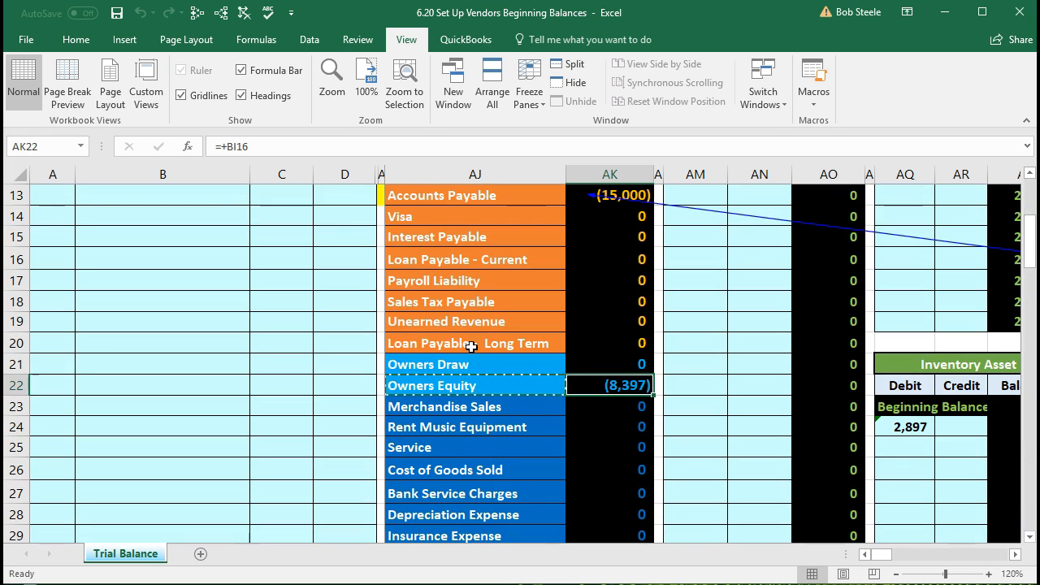
left_click(196, 12)
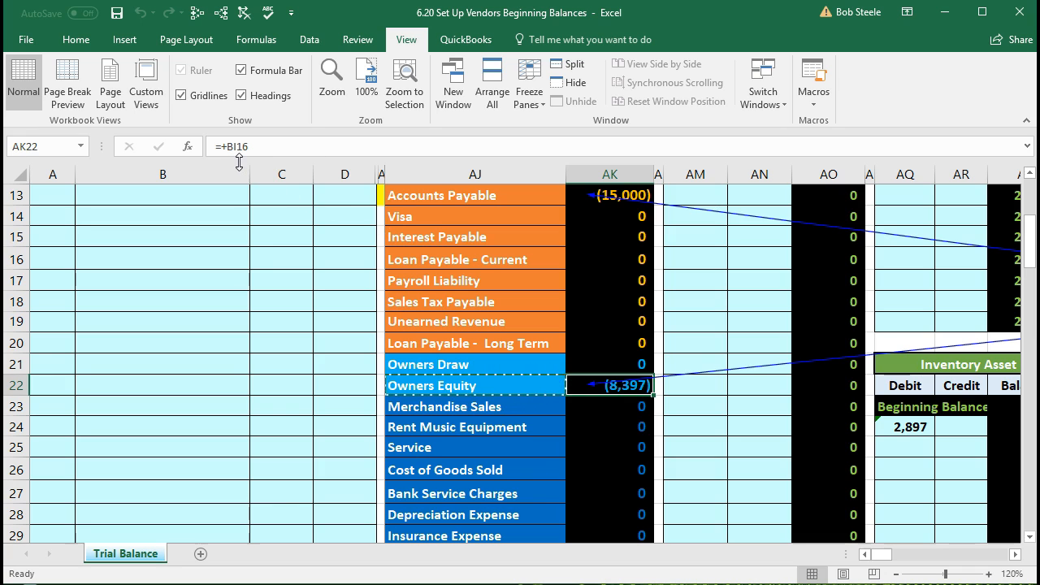
left_click_drag(882, 555, 920, 557)
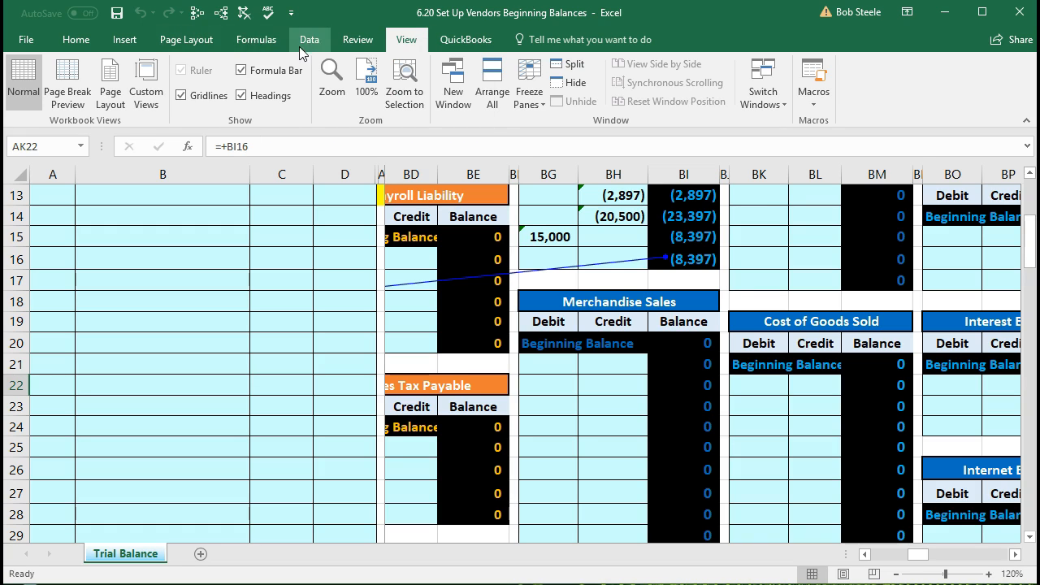
left_click(263, 42)
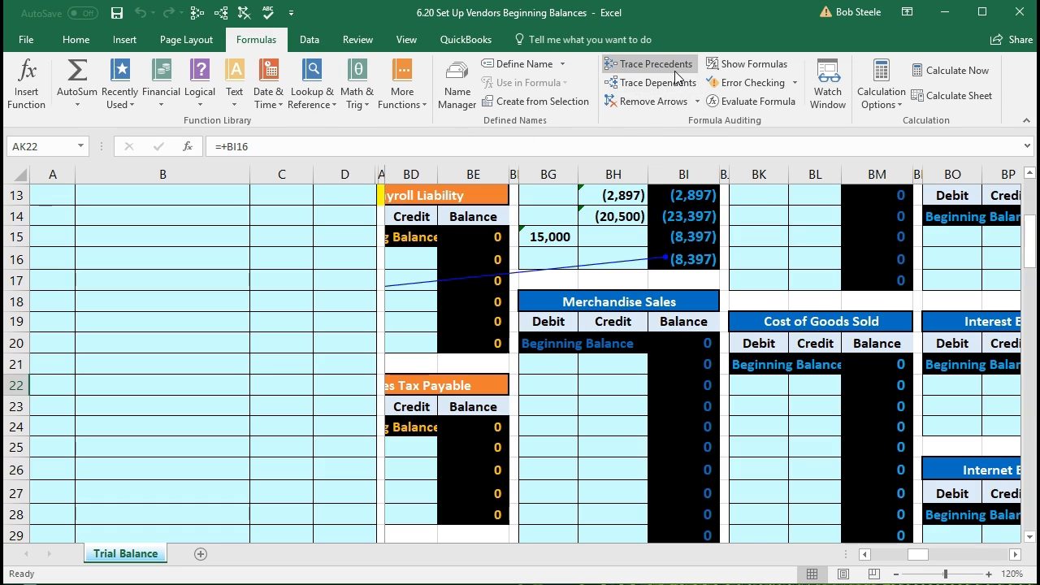
Step: Return from the Owners Equity ledger to the trial balance and examine the Accounts Receivable, Inventory Asset, Accounts Payable and Owners Equity balances
left_click(773, 426)
key("Left")
key("Left")
key("Left")
key("Left")
key("Left")
key("Left")
key("Left")
key("Left")
key("Left")
key("Left")
key("Left")
key("Left")
key("Left")
key("Left")
key("Left")
key("Left")
key("Left")
key("Left")
key("Left")
key("Left")
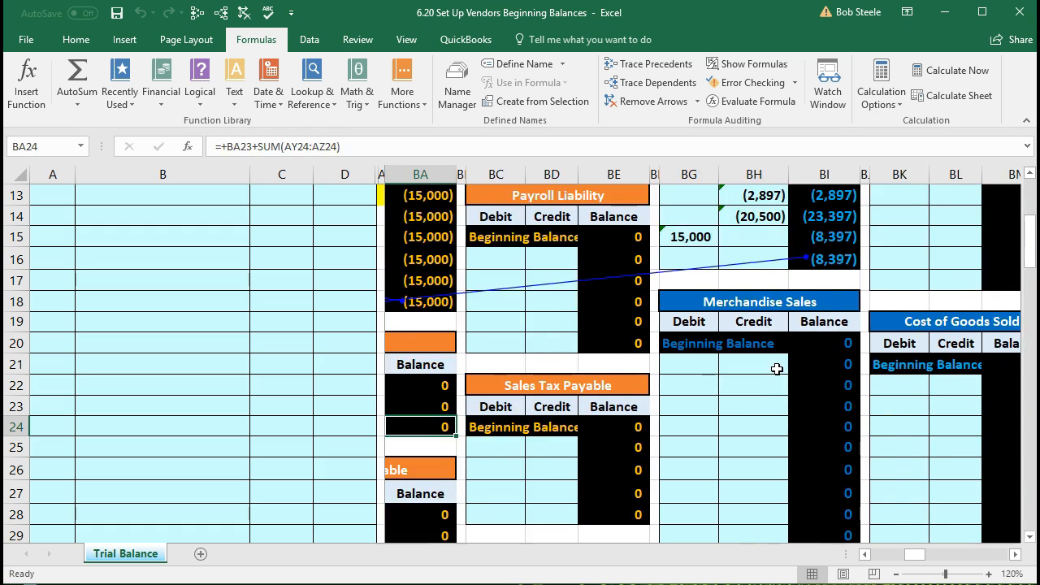
scroll(777, 376, "up", 3)
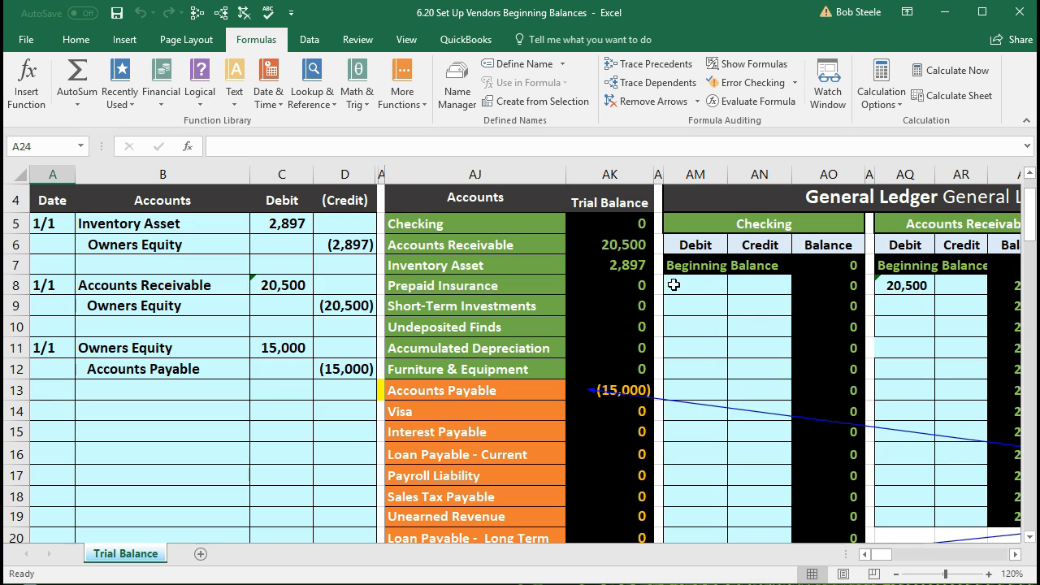
left_click(630, 242)
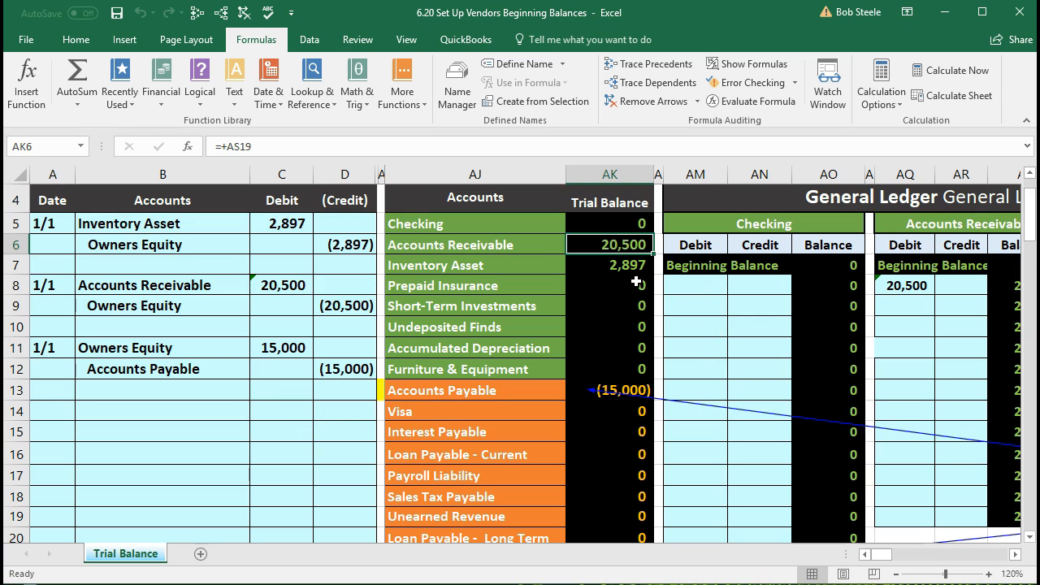
left_click(619, 265)
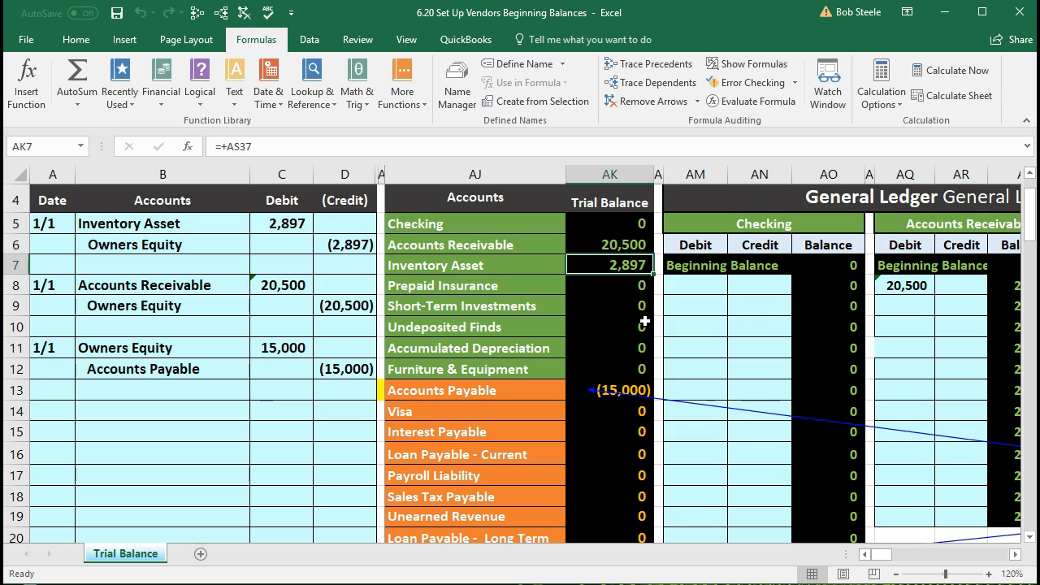
left_click_drag(625, 244, 624, 265)
left_click(636, 385)
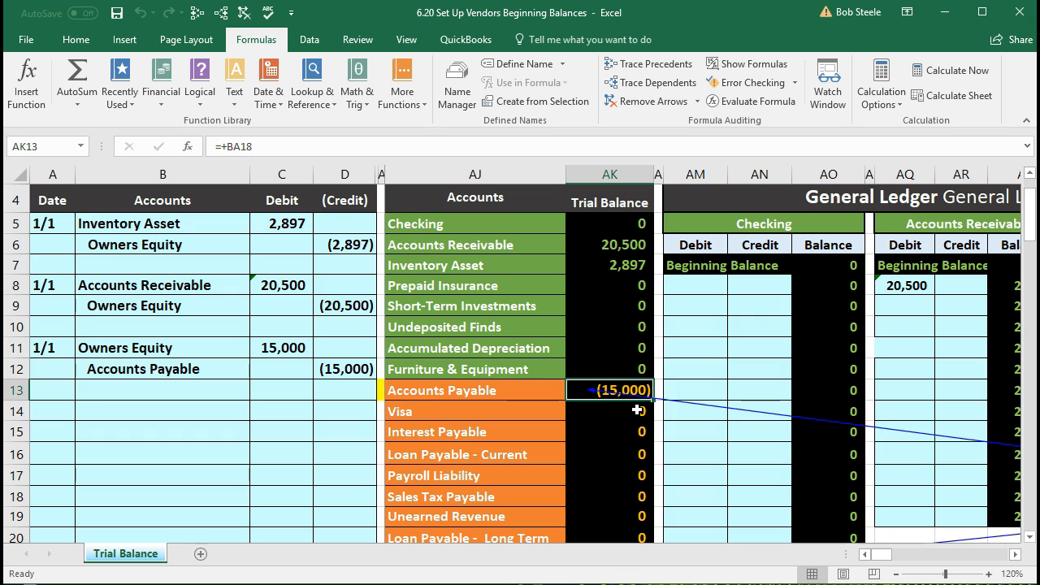
scroll(638, 411, "down", 2)
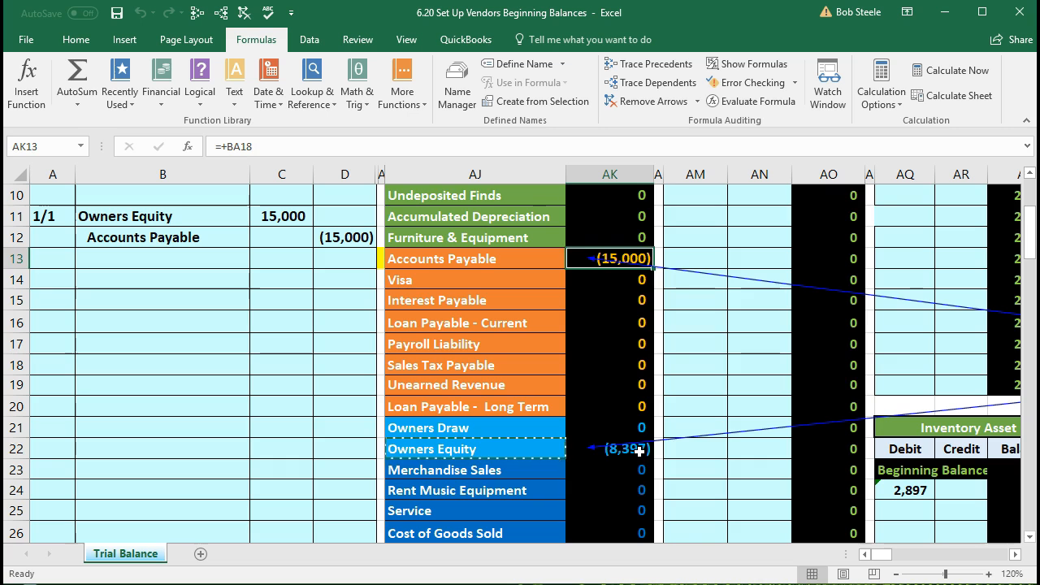
left_click(639, 452)
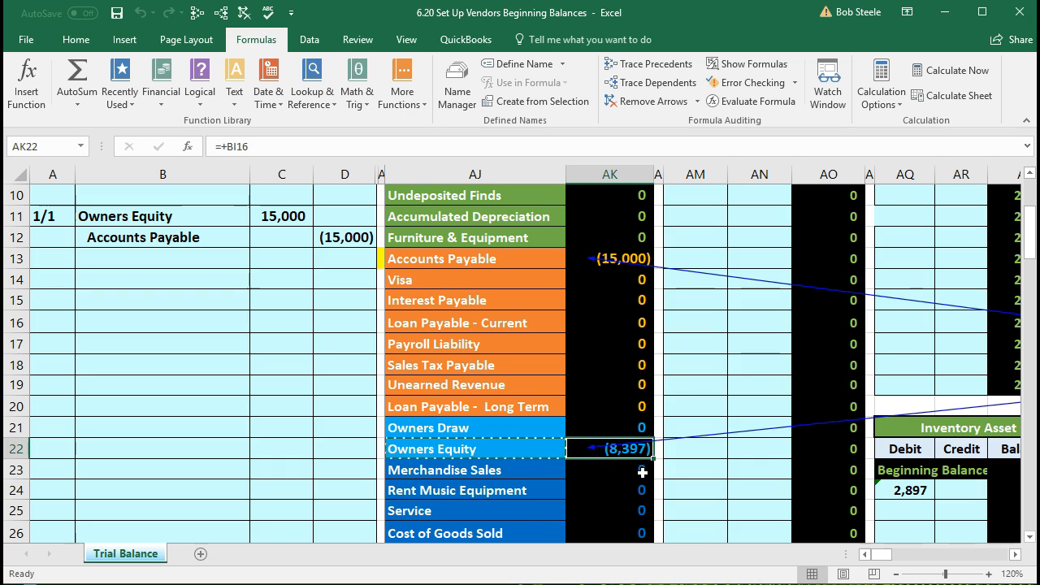
Step: Total the trial balance amounts in AK6:AK13, compare them with Owners Equity in AK22, and check the debits-minus-credits total
scroll(641, 471, "up", 3)
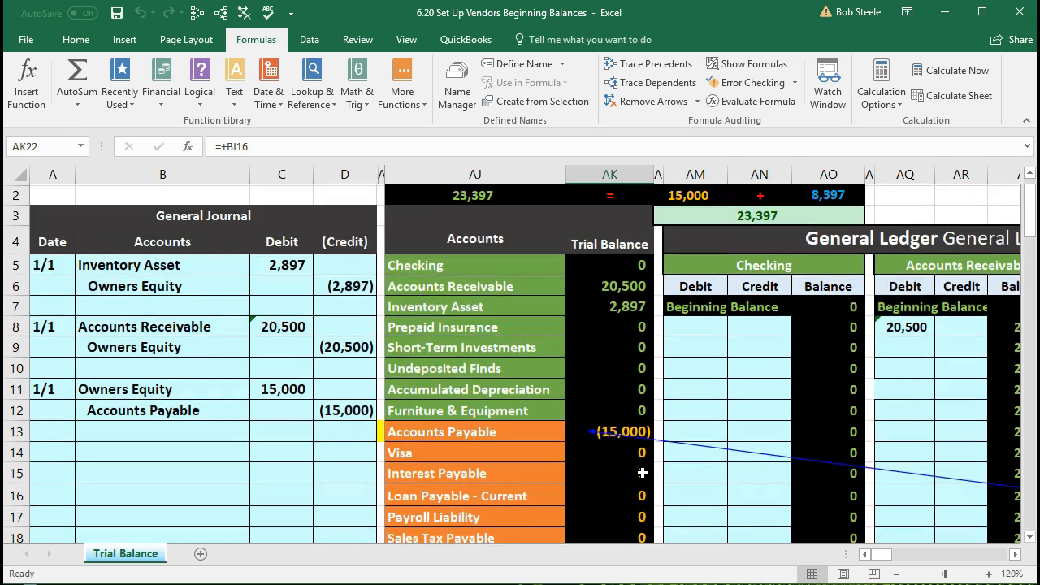
left_click_drag(636, 327, 636, 484)
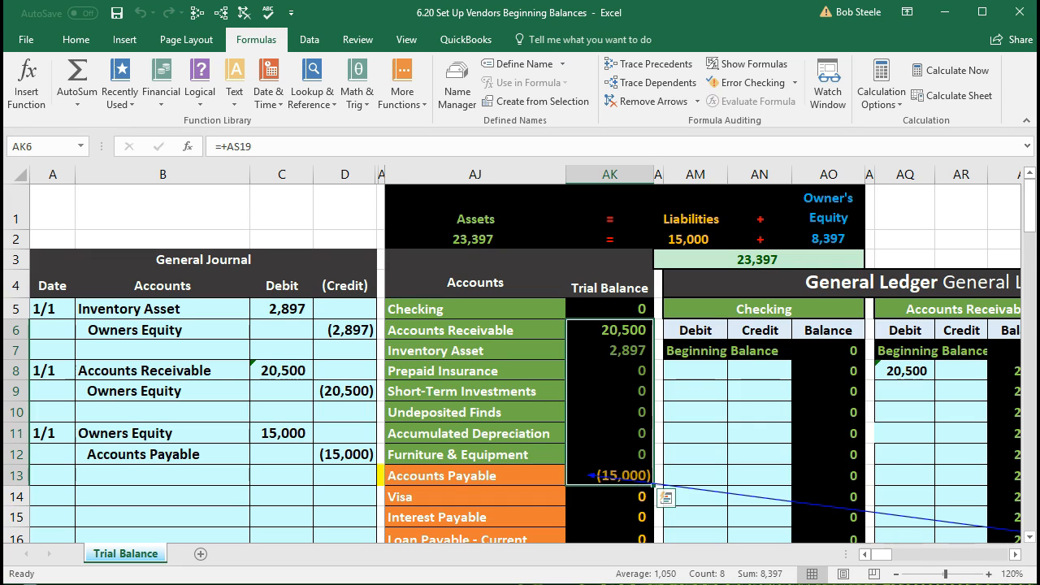
scroll(699, 487, "down", 3)
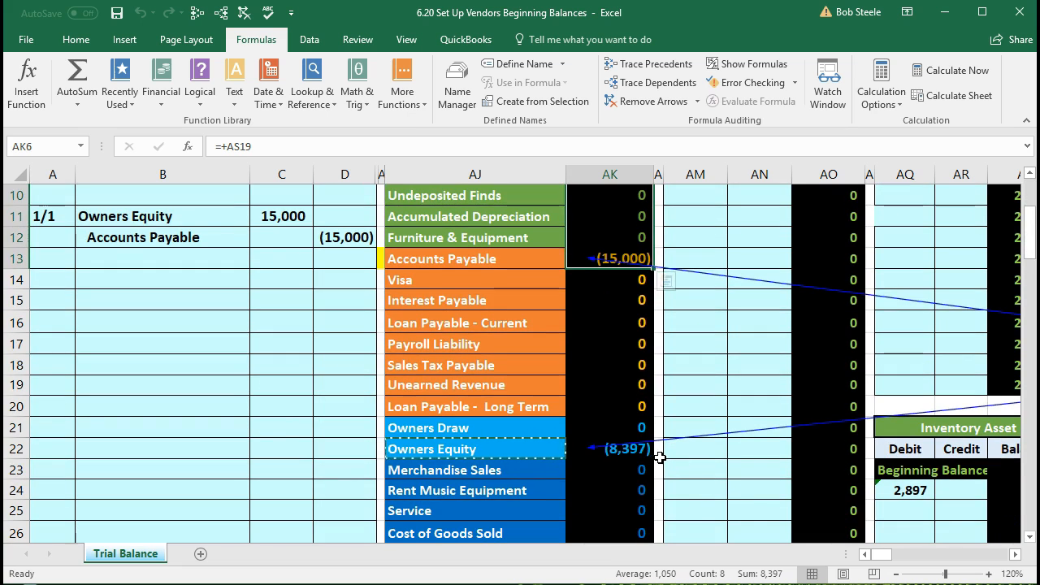
left_click(650, 452)
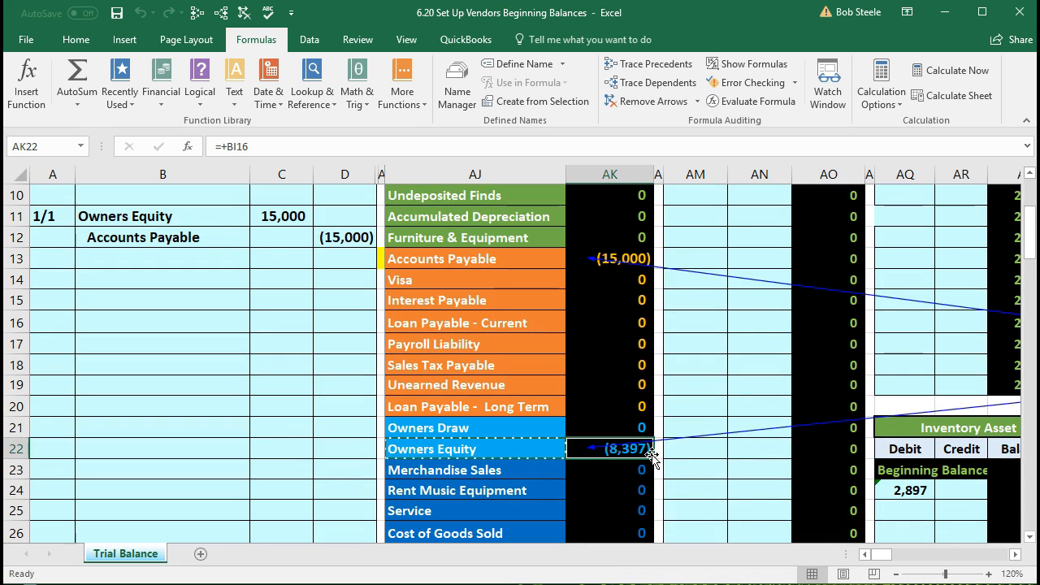
scroll(650, 457, "down", 5)
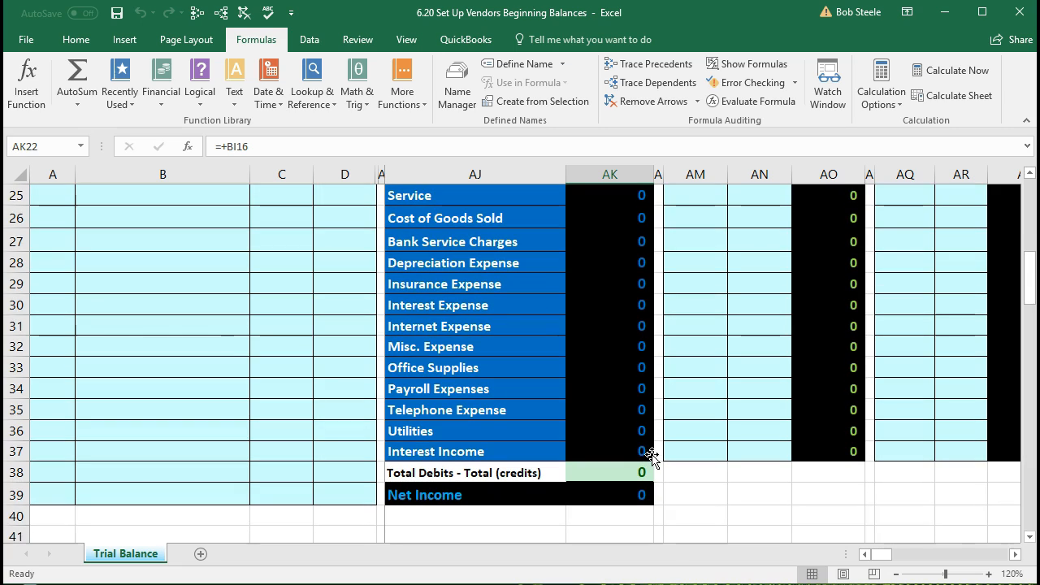
scroll(651, 457, "up", 6)
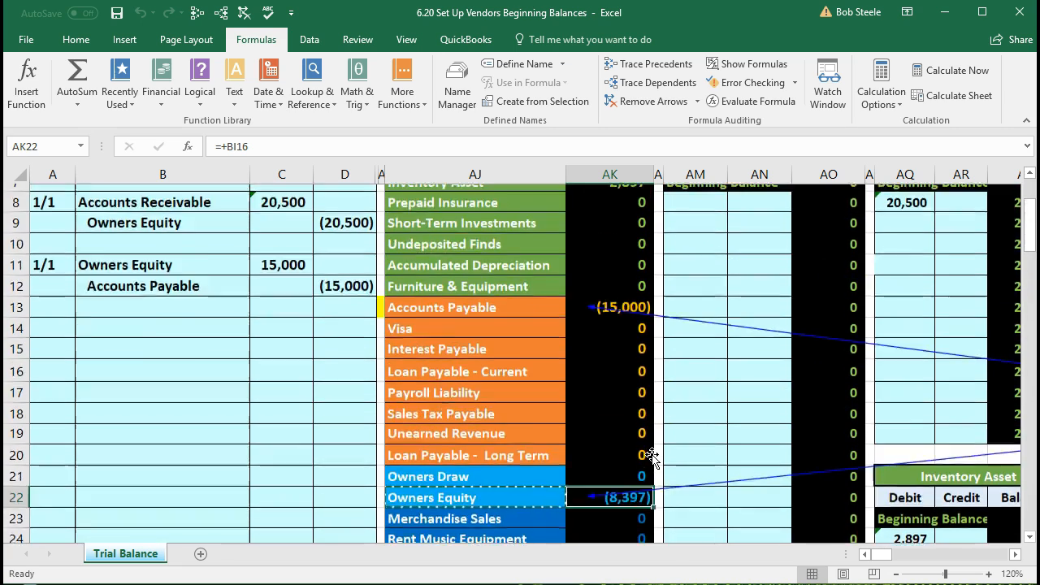
scroll(651, 457, "up", 3)
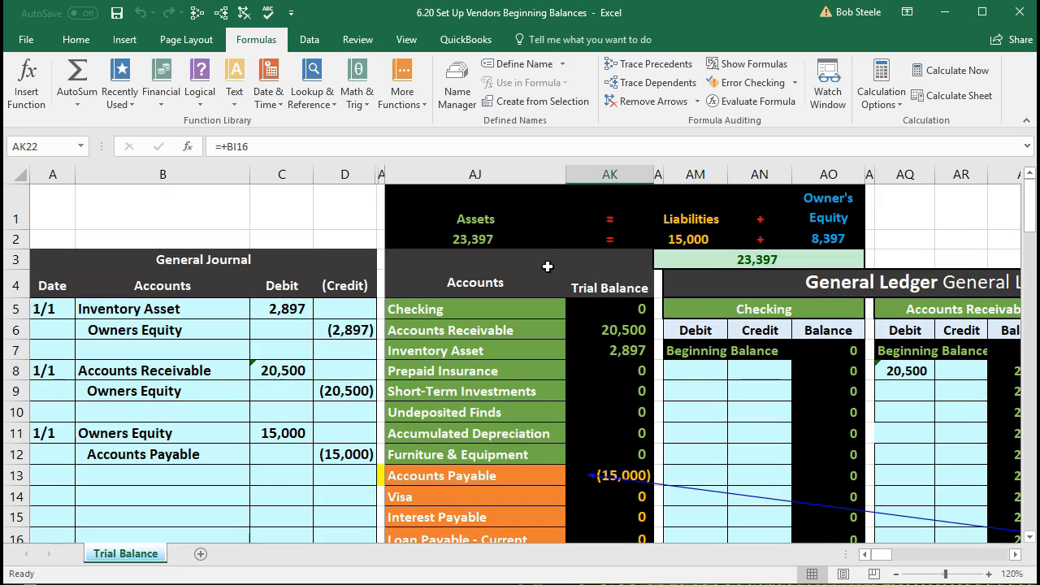
Step: Inspect the accounting equation formulas behind the Assets total in AJ2, the Liabilities total in AL2 and the Owner's Equity total in AO2
double_click(470, 237)
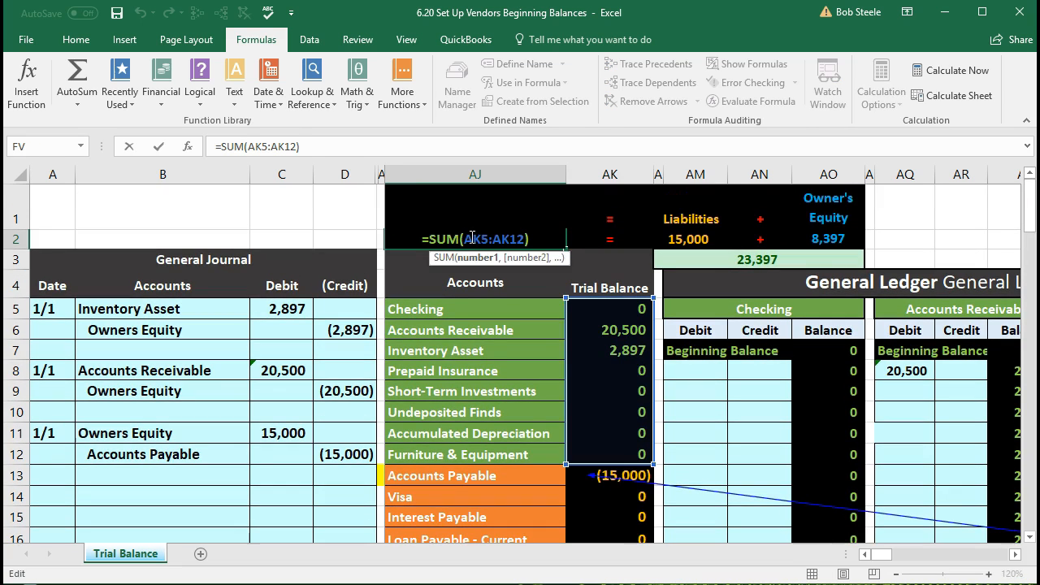
key("Return")
double_click(666, 238)
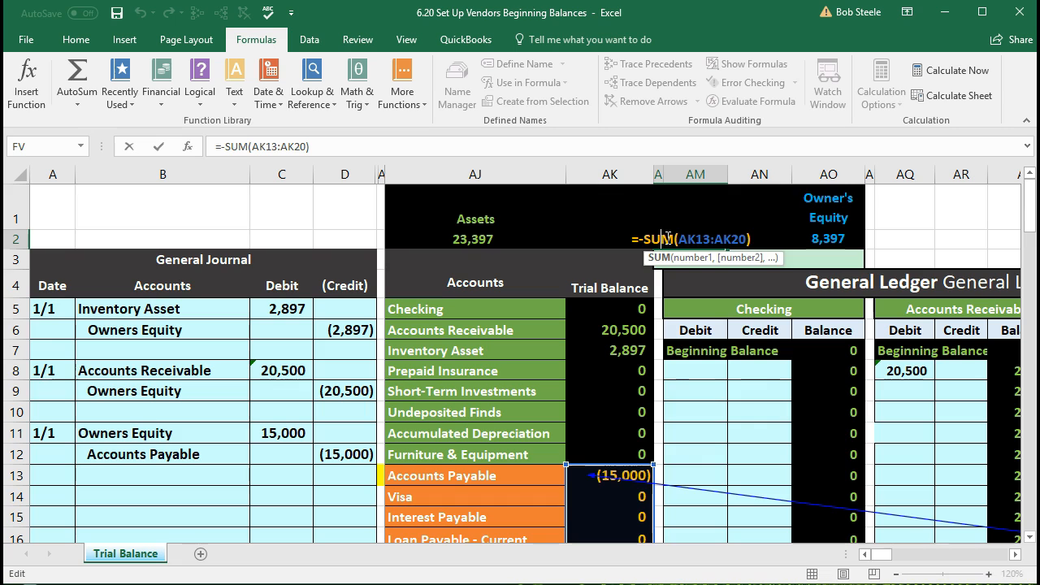
key("Escape")
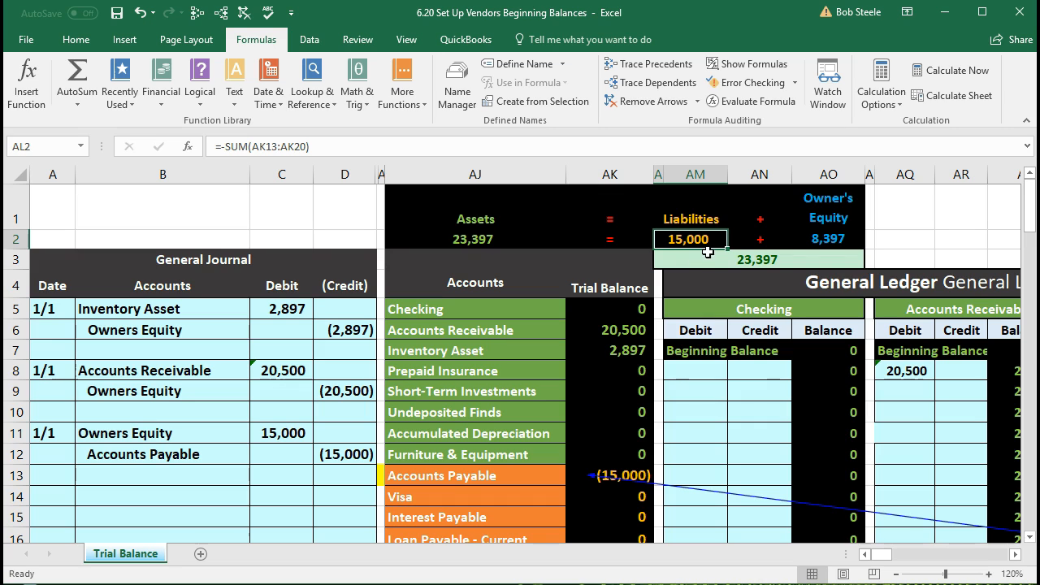
double_click(817, 239)
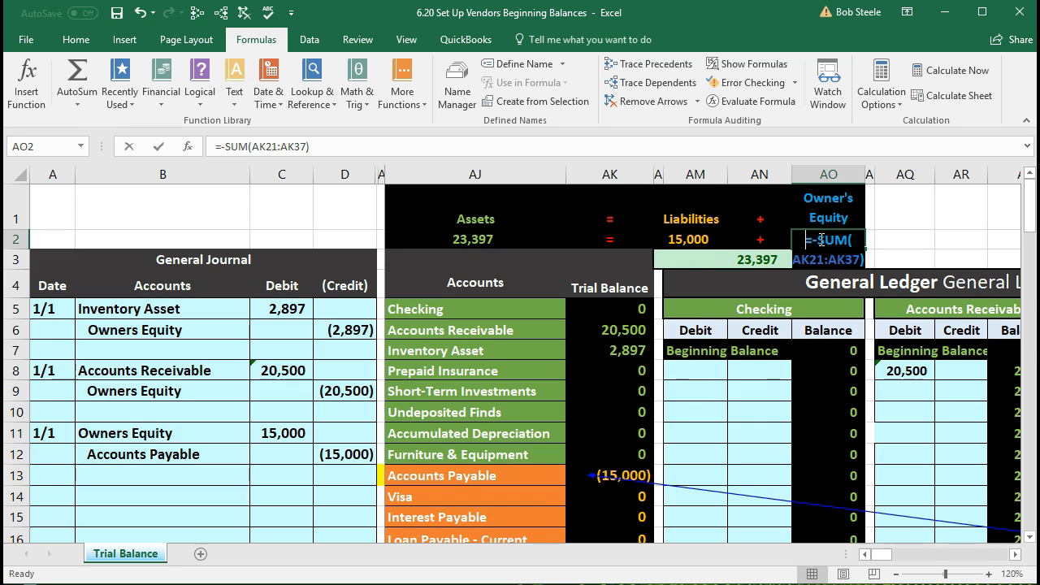
key("Return")
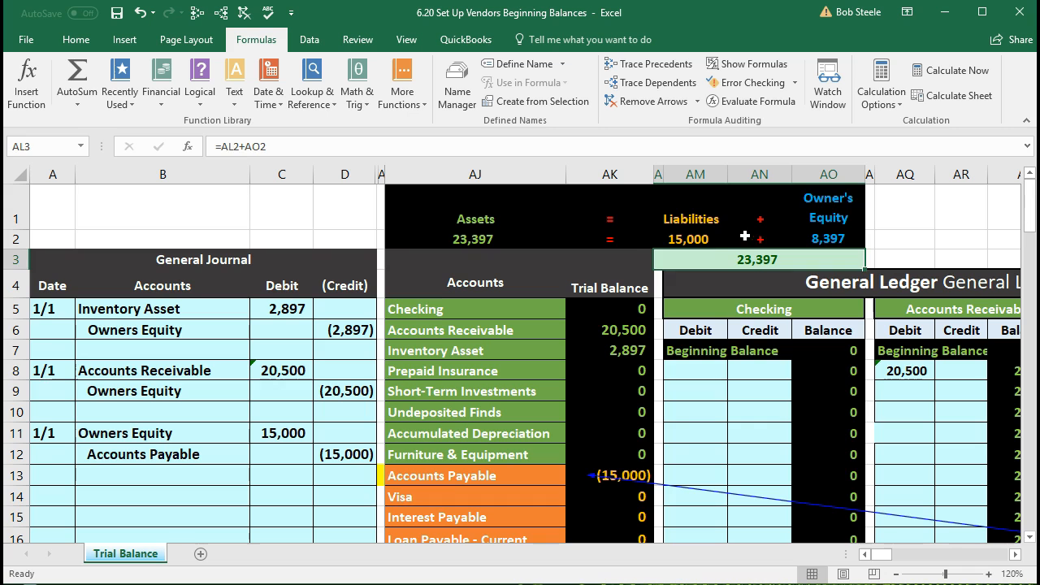
key("Up")
left_click(815, 239)
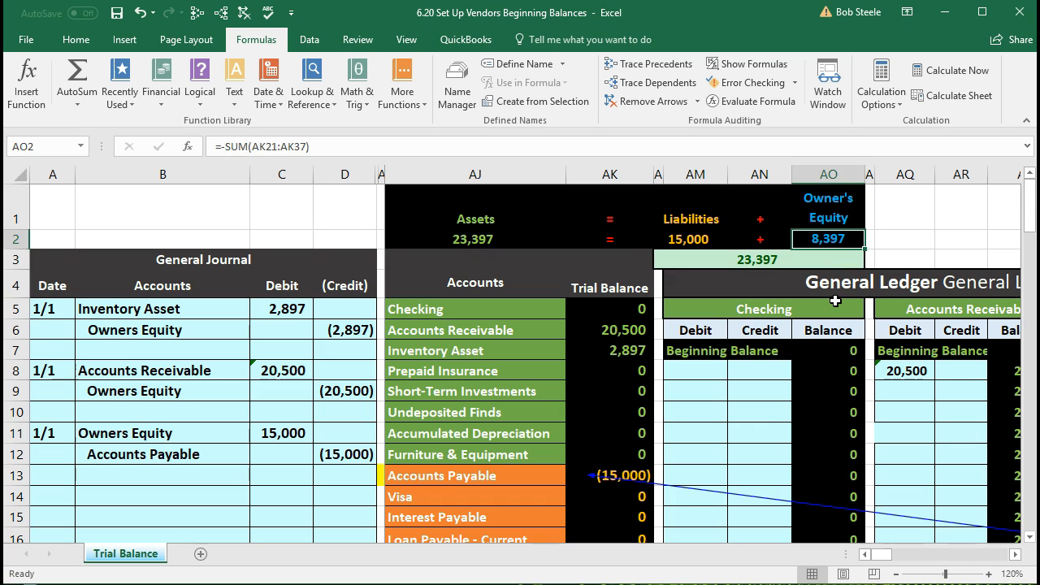
scroll(819, 402, "down", 1)
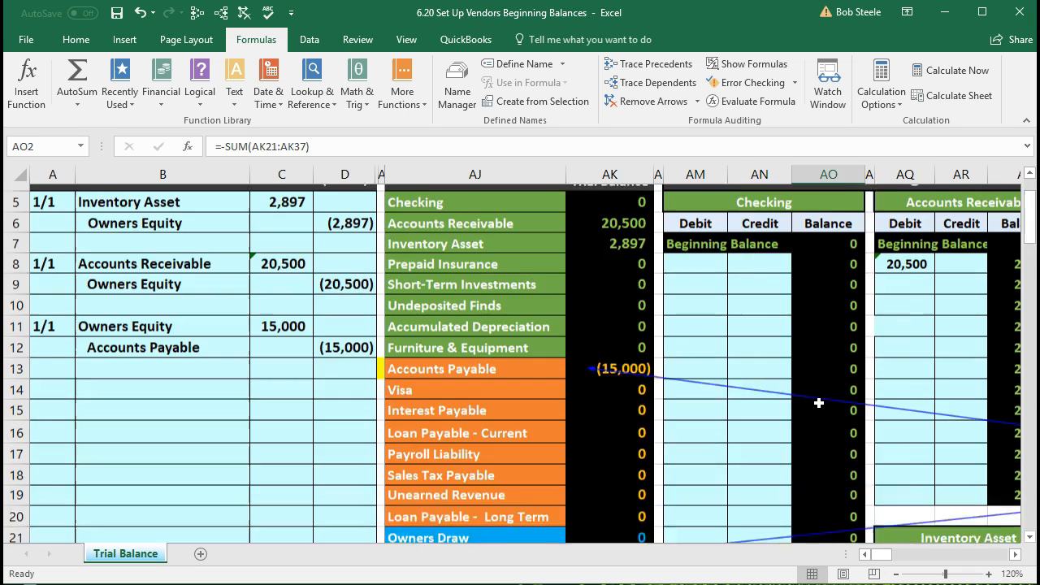
scroll(759, 357, "up", 2)
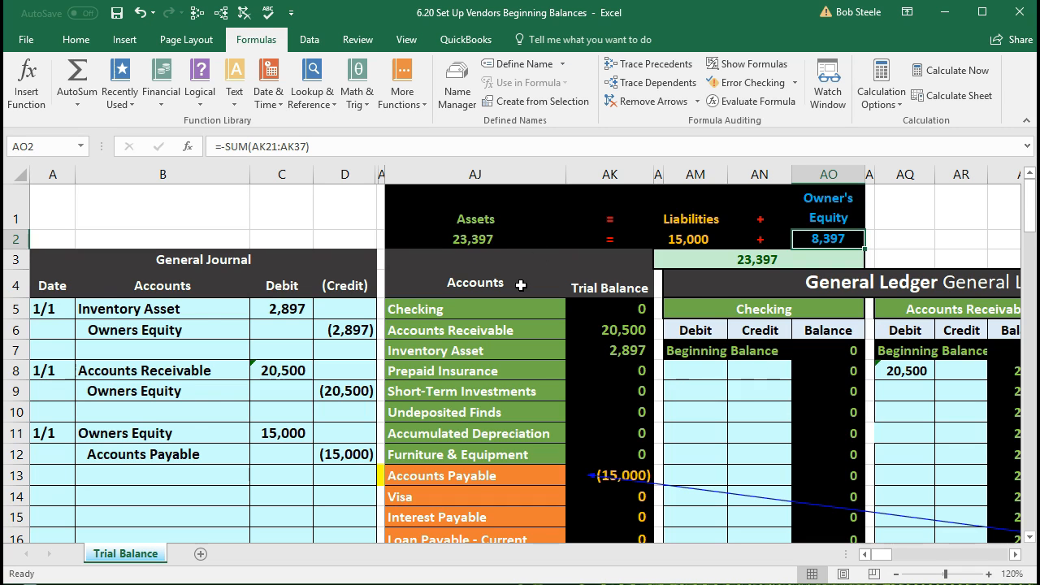
Step: Check the combined asset and liability balances in AK6:AK20 against the Owners Equity balance
scroll(520, 285, "down", 1)
left_click_drag(621, 243, 642, 447)
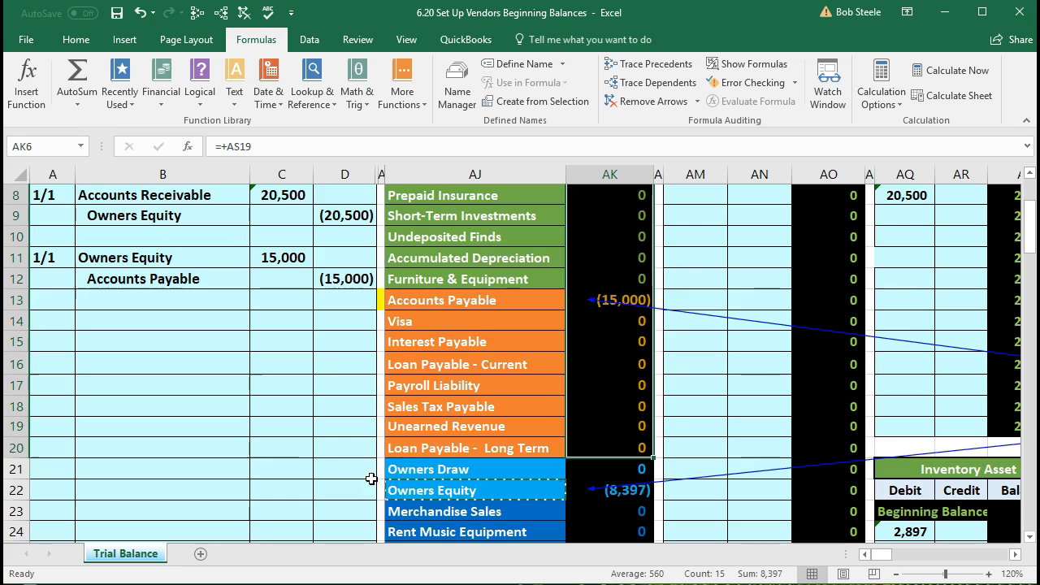
left_click(316, 450)
scroll(316, 452, "up", 3)
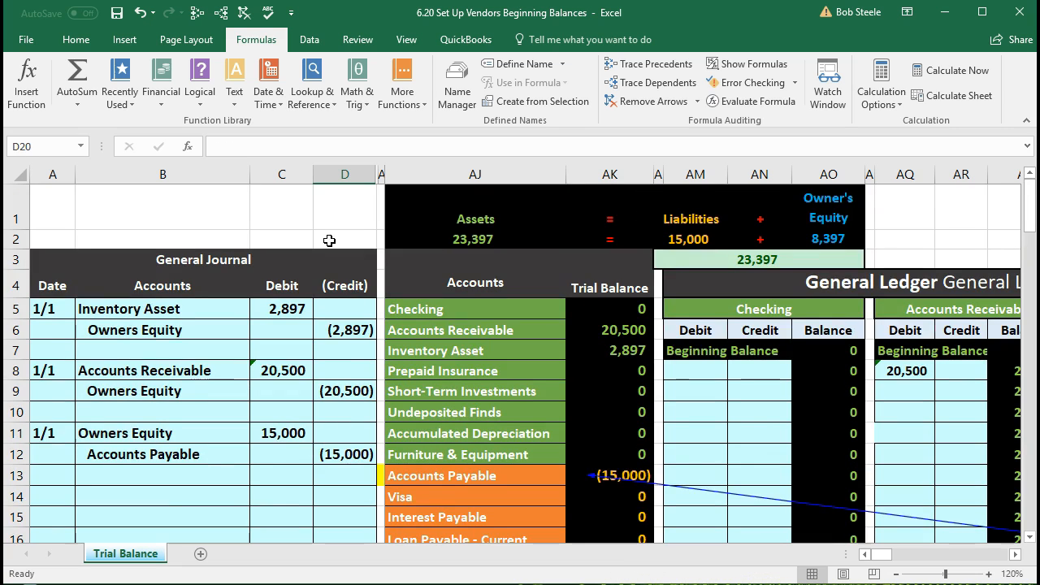
Step: Unfreeze the worksheet panes and remove all trace arrows
left_click(409, 39)
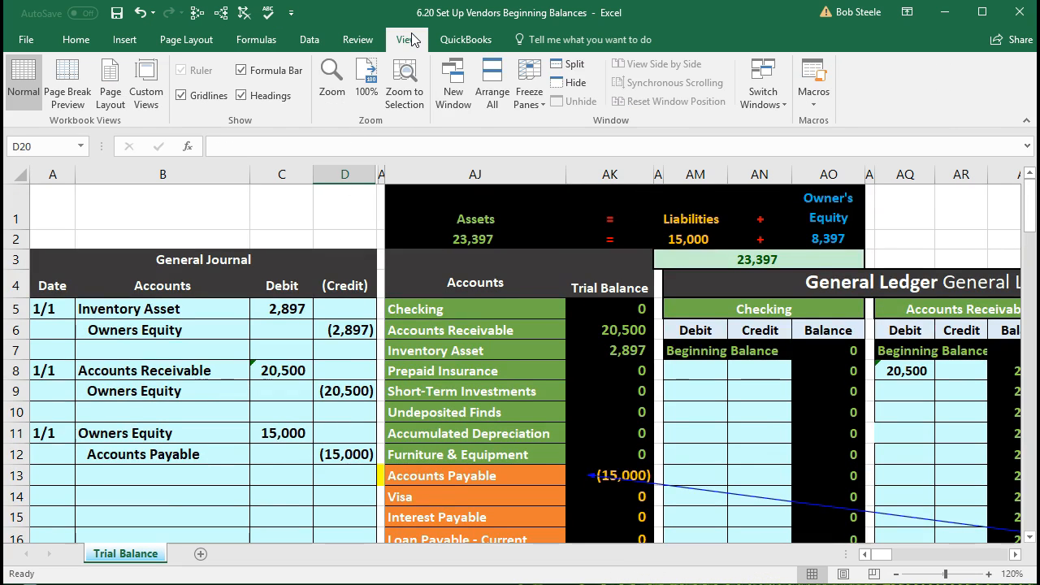
left_click(526, 94)
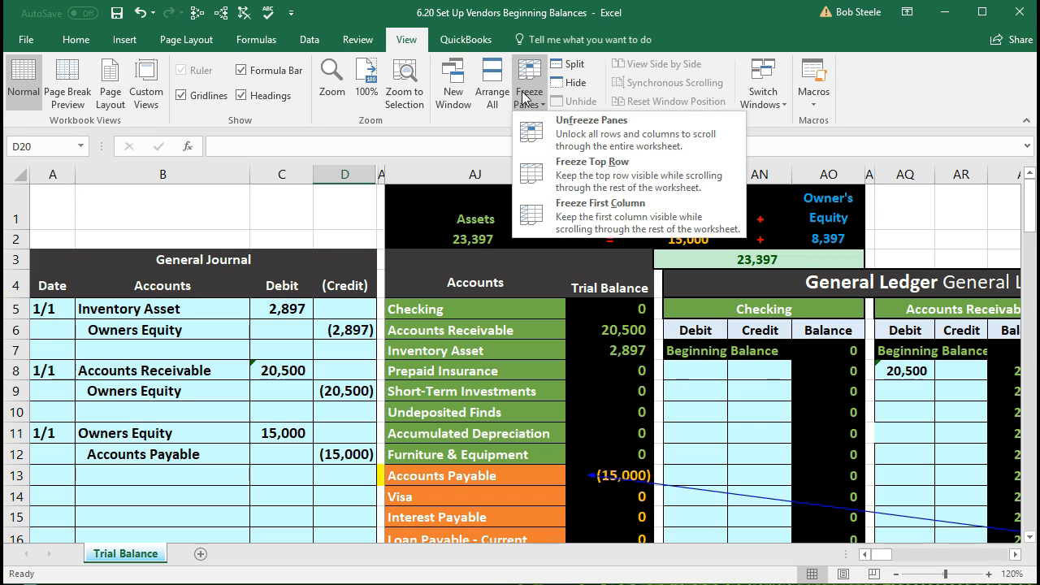
left_click(604, 134)
left_click(585, 412)
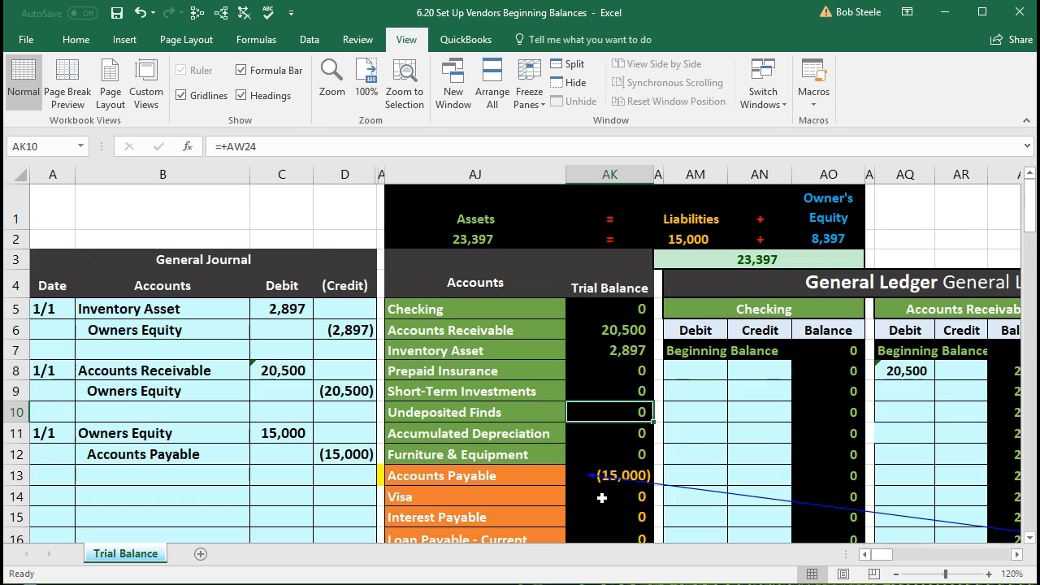
left_click(244, 16)
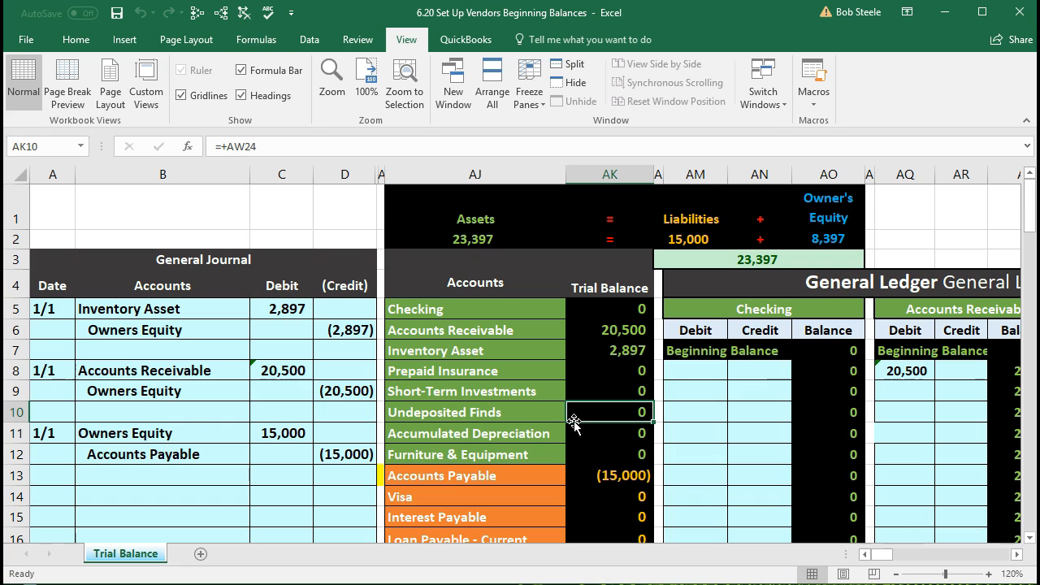
Step: Trace the dependents of the Accounts Payable balance in AK13 and the Owners Equity balance in AK22
scroll(579, 414, "down", 1)
left_click(596, 396)
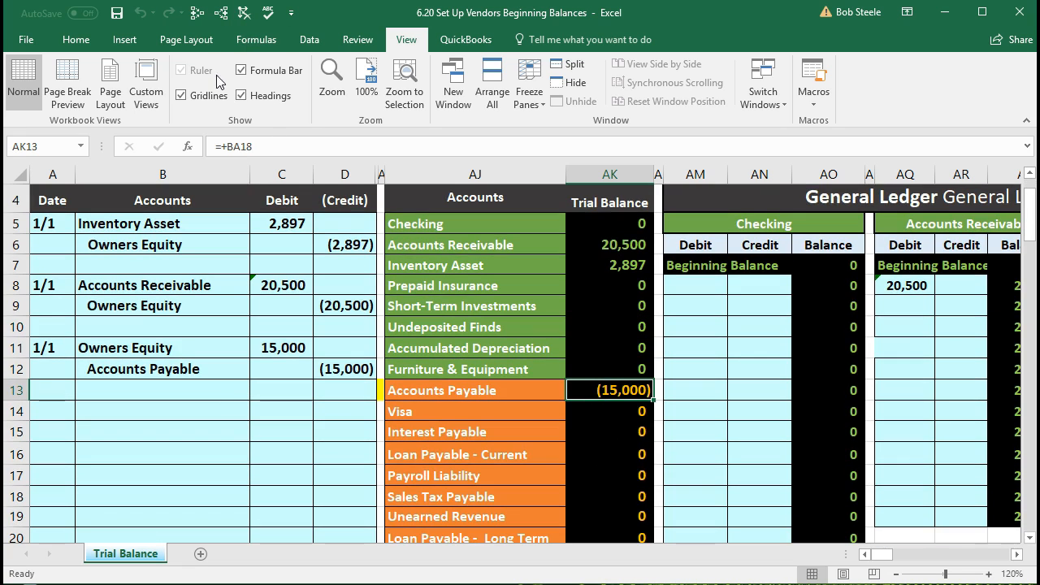
left_click(220, 13)
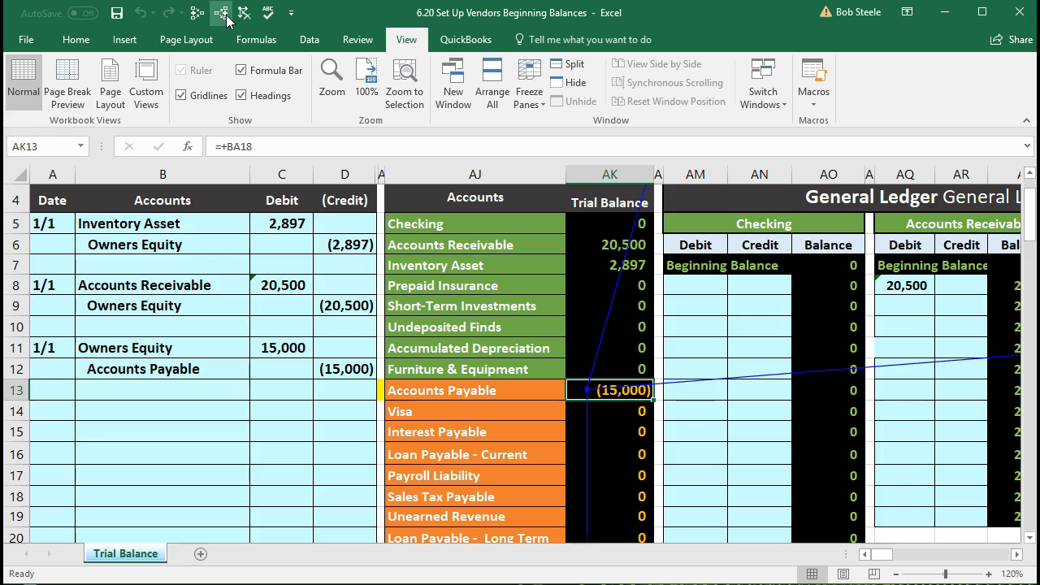
scroll(516, 348, "down", 2)
left_click(625, 448)
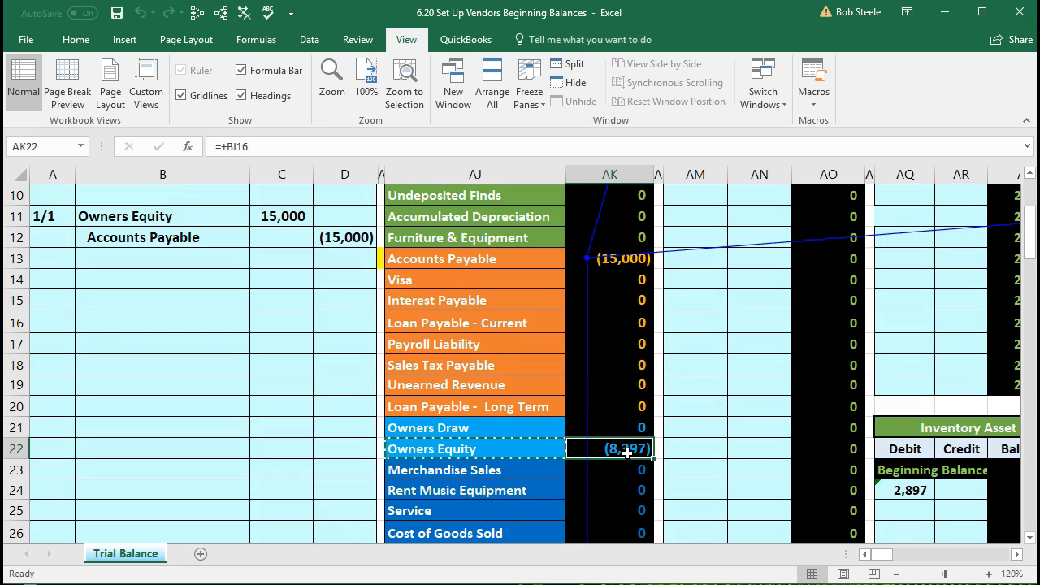
left_click(220, 13)
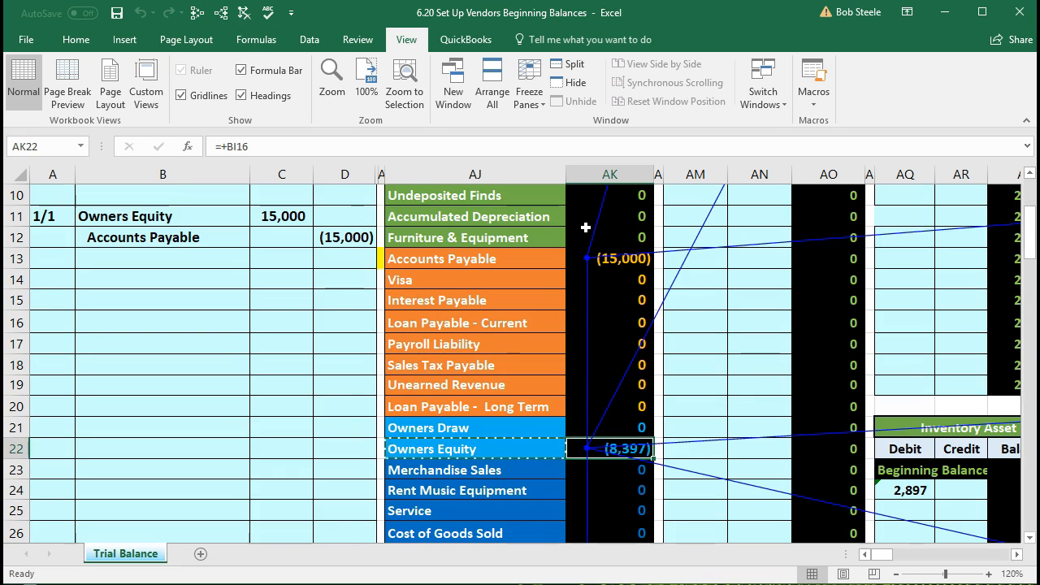
Step: Follow the dependent arrows from the trial balance across the General Ledger to the Balance Sheet
key("Right")
key("Up")
key("Up")
key("Up")
key("Up")
key("Up")
key("Up")
key("Up")
key("Up")
key("Up")
key("Up")
key("Up")
key("Up")
key("Up")
key("Up")
key("Up")
key("Up")
key("Up")
key("Up")
key("Up")
key("Up")
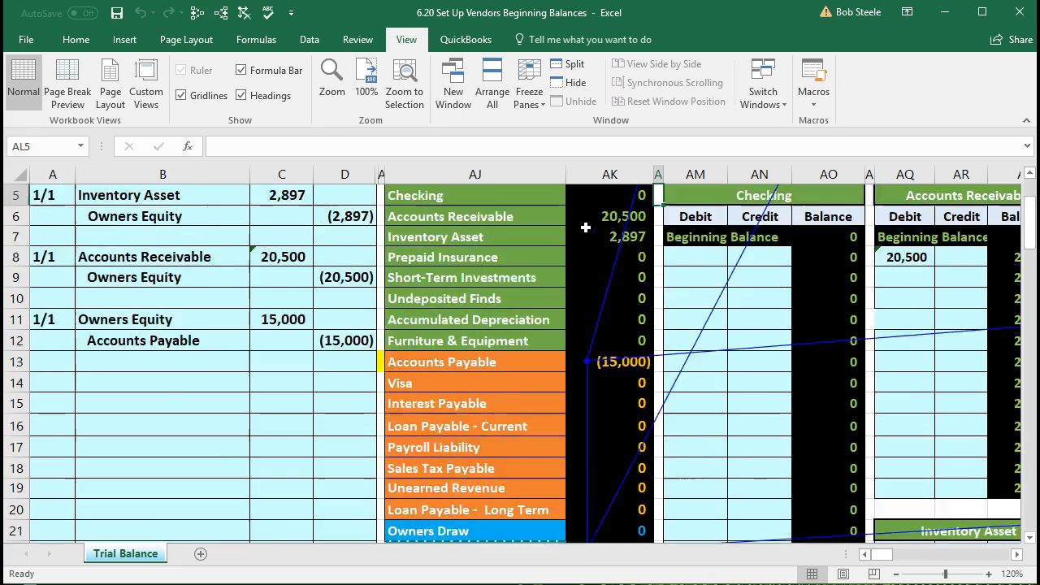
key("Right")
key("Right")
key("Right")
key("Right")
key("Right")
key("Right")
key("Right")
key("Right")
key("Right")
key("Right")
key("Right")
key("Right")
key("Right")
key("Right")
key("Right")
key("Right")
key("Right")
key("Right")
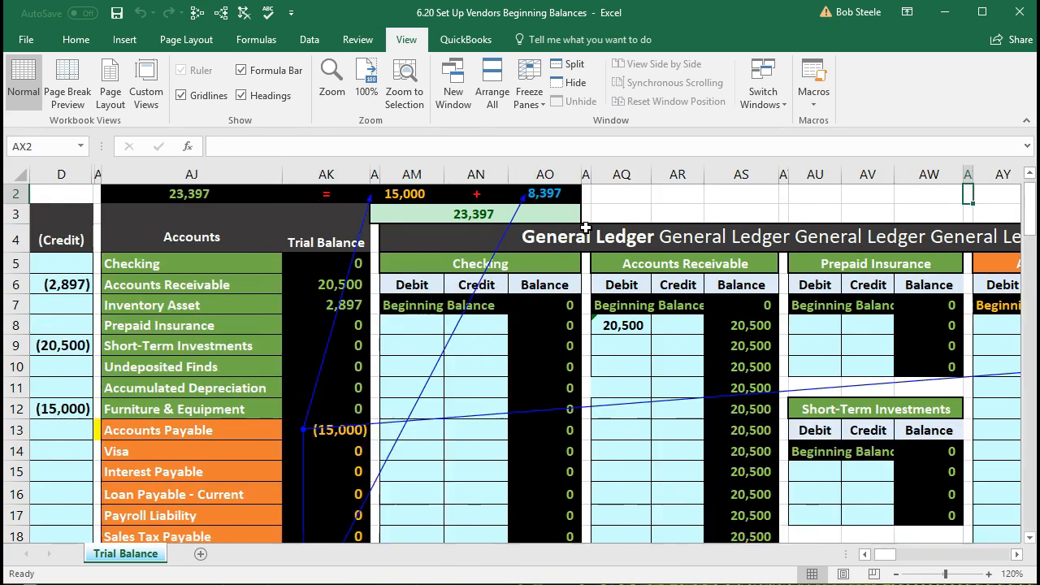
key("Right")
key("Right")
key("Right")
key("Right")
key("Right")
key("Right")
key("Right")
key("Right")
key("Right")
key("Right")
key("Right")
key("Right")
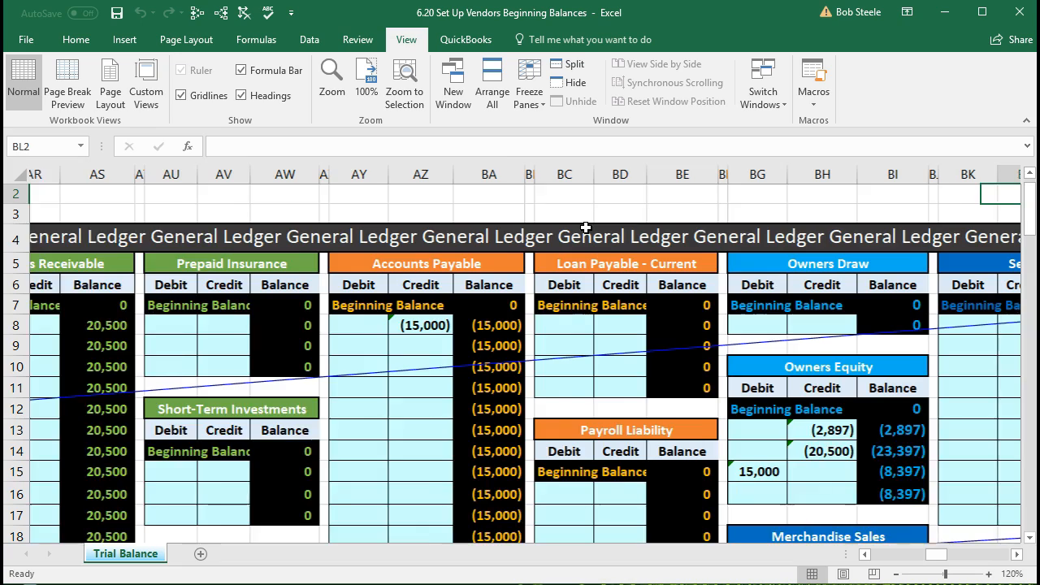
key("Right")
key("Right")
key("Right")
key("Right")
key("Right")
key("Right")
key("Right")
key("Right")
key("Right")
key("Right")
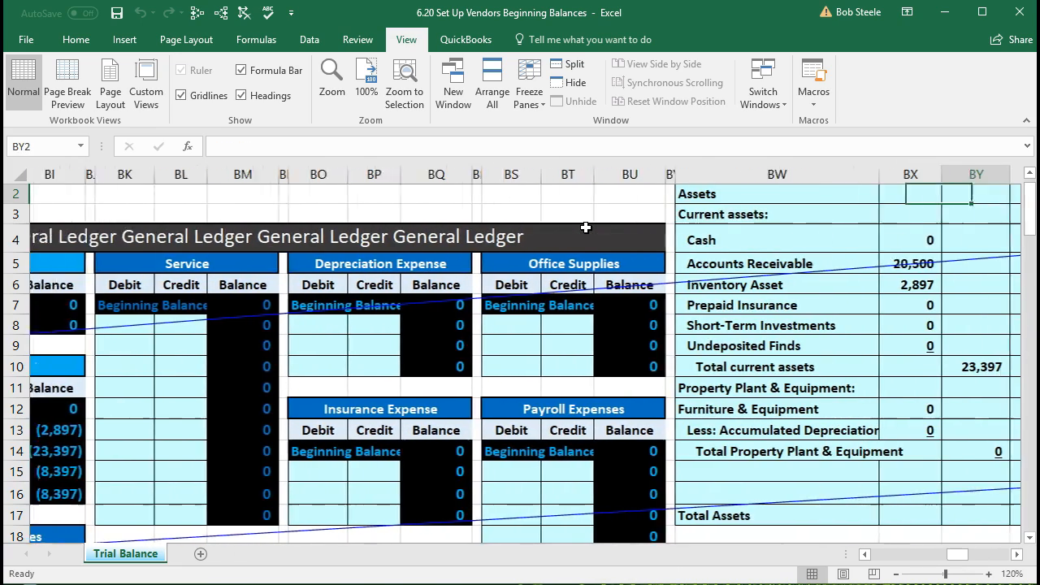
left_click(1016, 555)
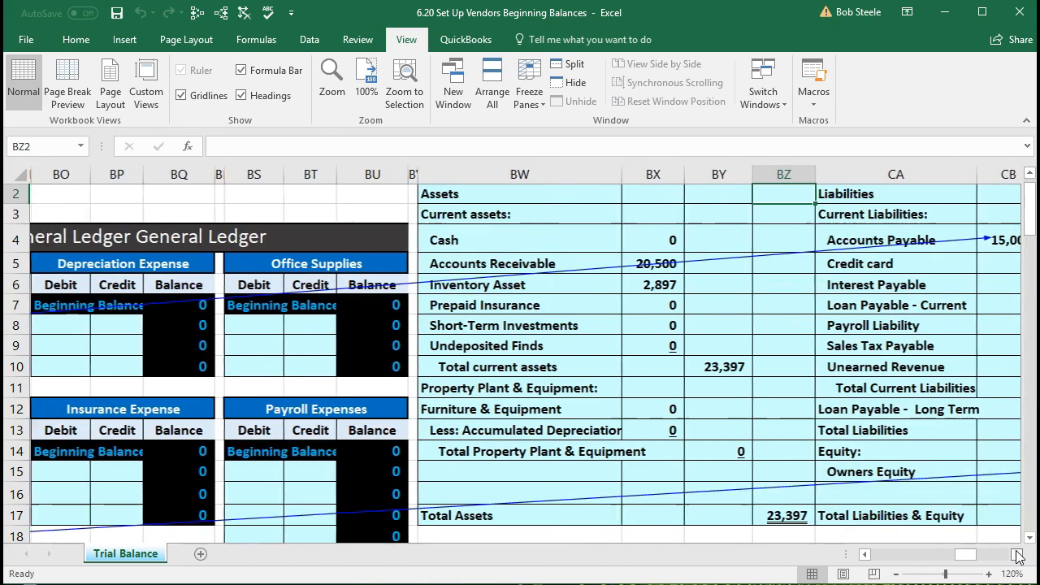
left_click(1016, 554)
left_click(1016, 554)
left_click(1017, 554)
scroll(840, 429, "up", 1)
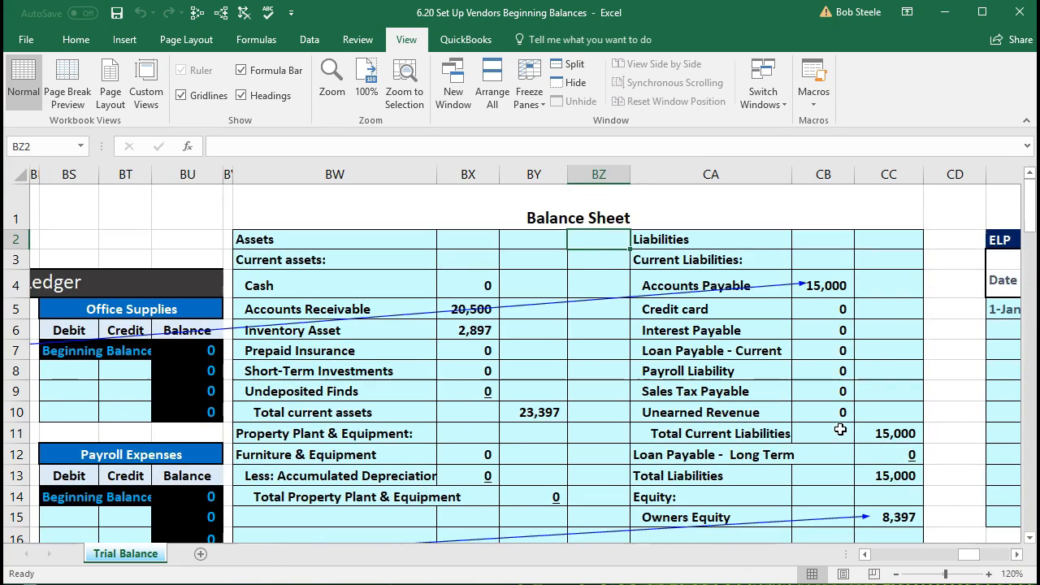
Step: Inspect the Balance Sheet formulas for Total Assets, Accounts Payable, Total Liabilities, Owners Equity and Total Liabilities & Equity
scroll(545, 283, "down", 2)
left_click(593, 412)
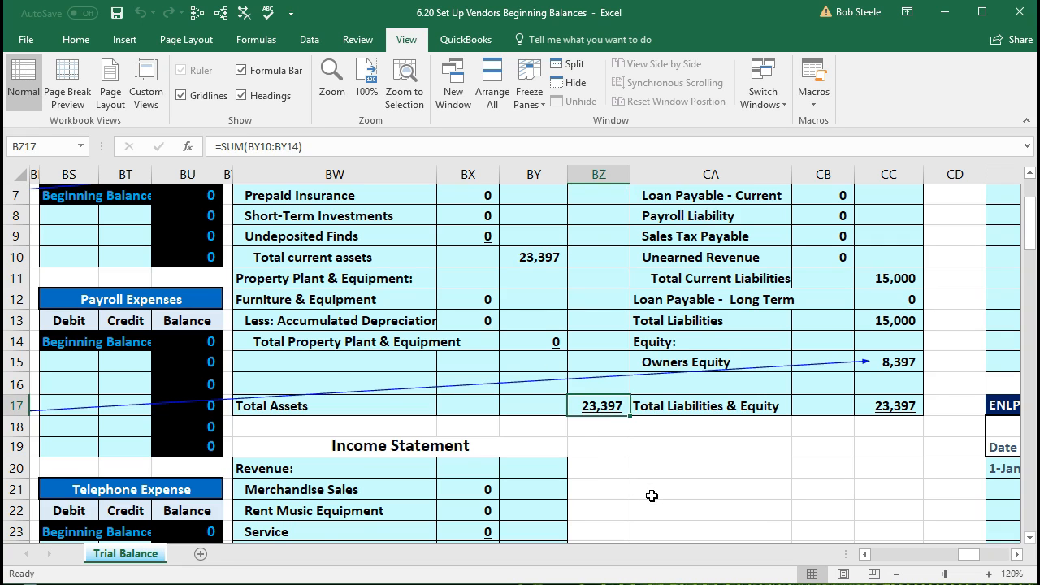
scroll(651, 495, "up", 2)
left_click(830, 284)
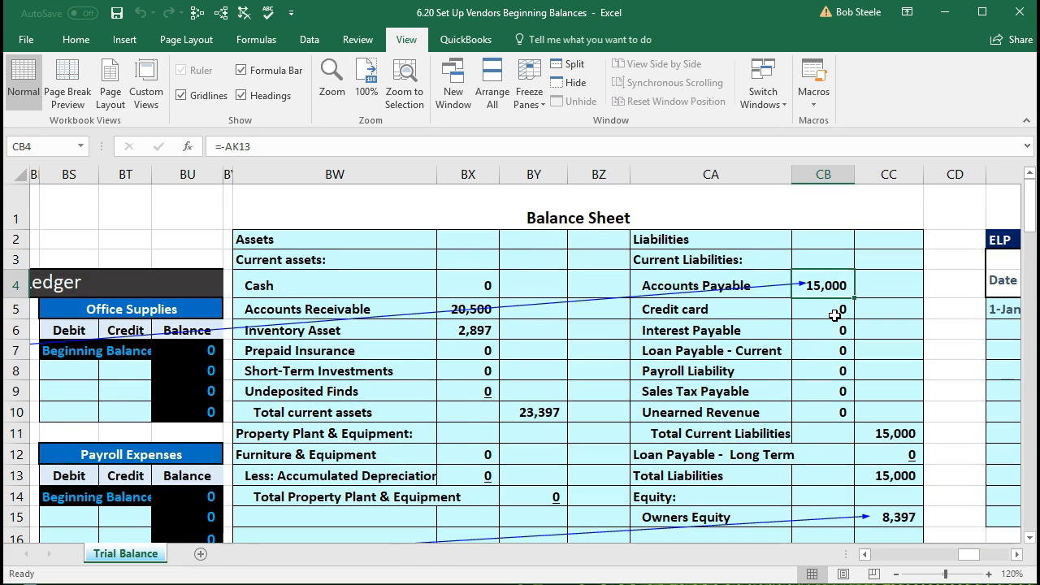
scroll(835, 315, "down", 1)
left_click(894, 390)
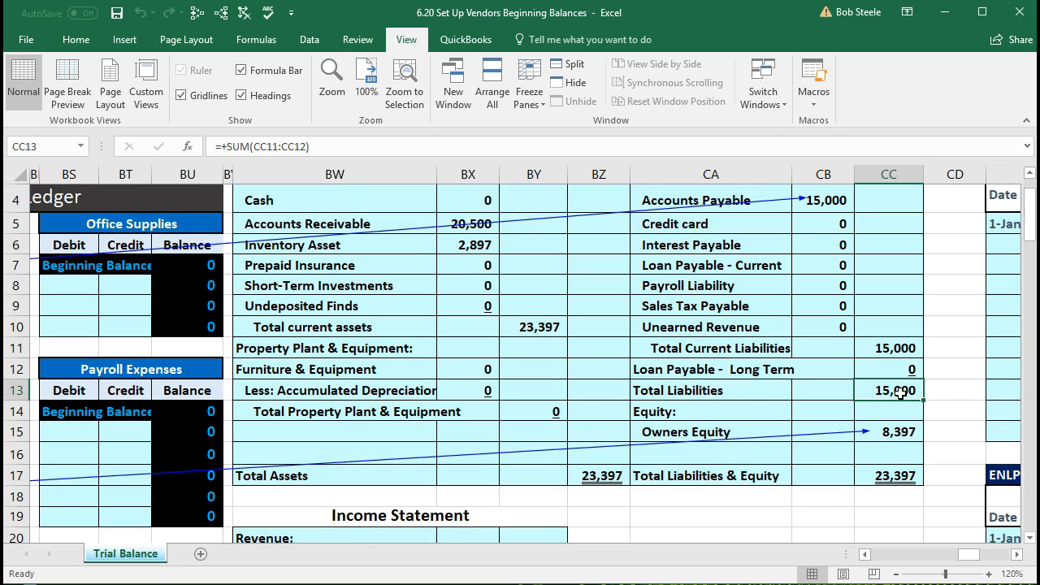
left_click(889, 424)
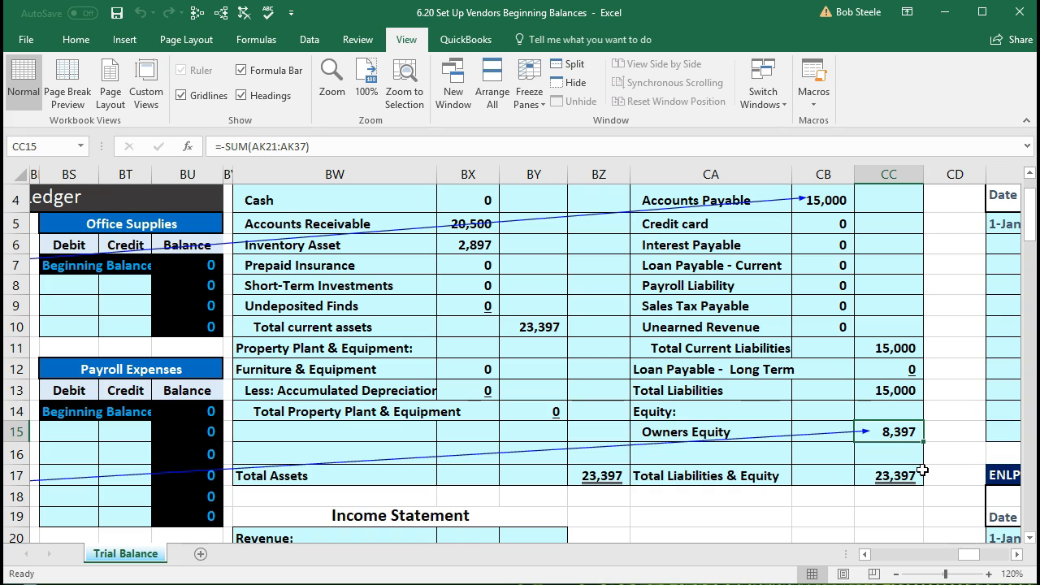
left_click(907, 477)
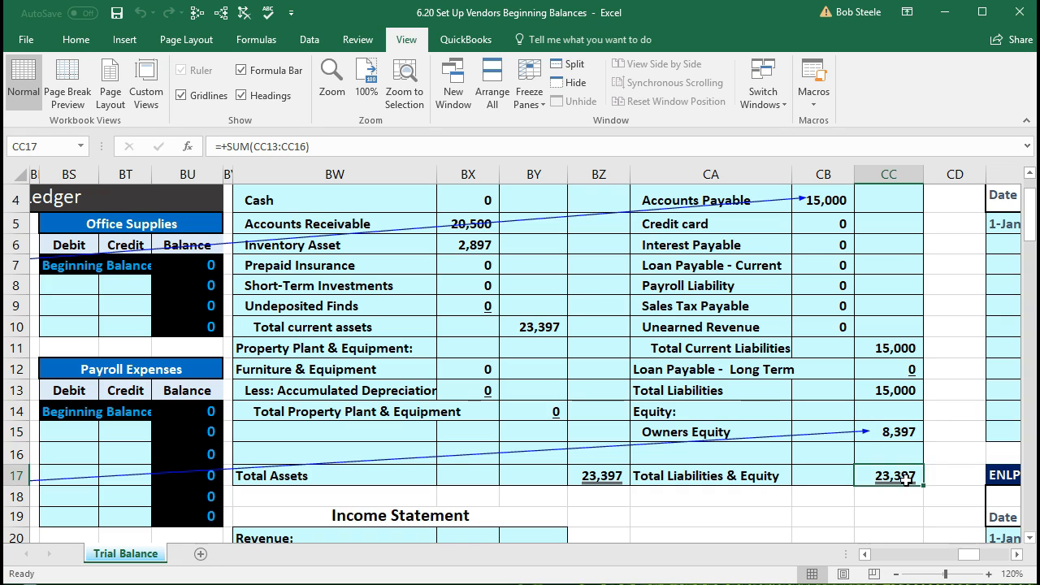
Step: Compare the Total Assets formula in BZ17 with the Total Liabilities & Equity formula in CC17, leaving both unchanged
double_click(608, 479)
key("Return")
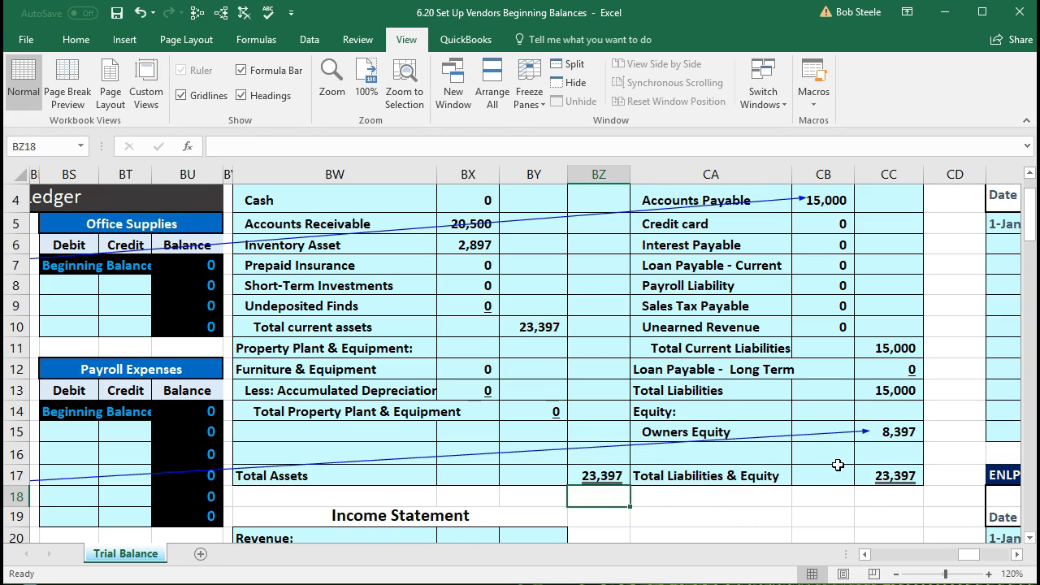
double_click(904, 478)
key("Return")
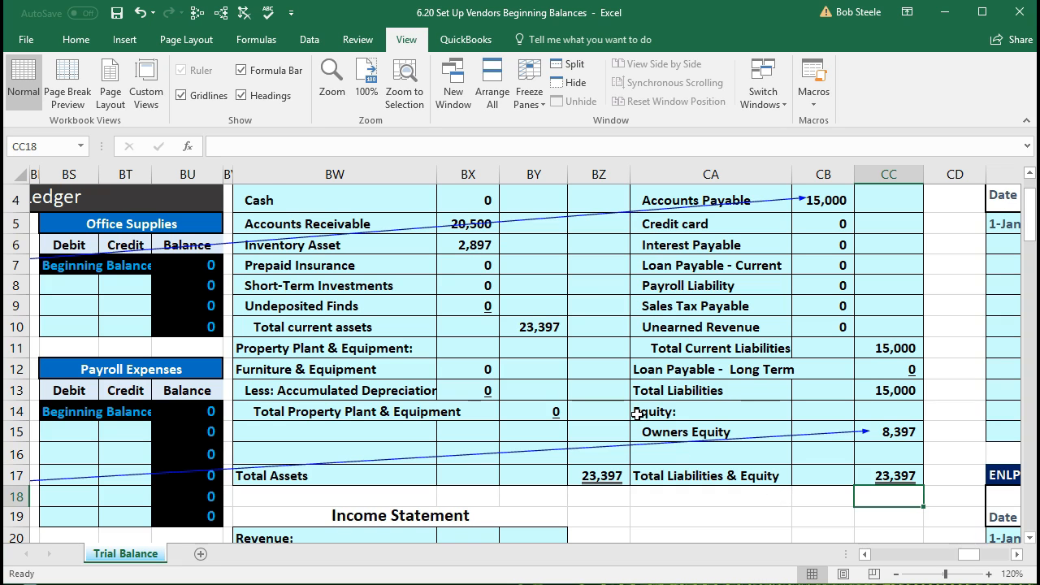
Step: Review the Income Statement and check the Beginning and Ending Owner's Equity formulas in BY45 and BY73 of the Statement of Owner's Equity
scroll(636, 414, "down", 6)
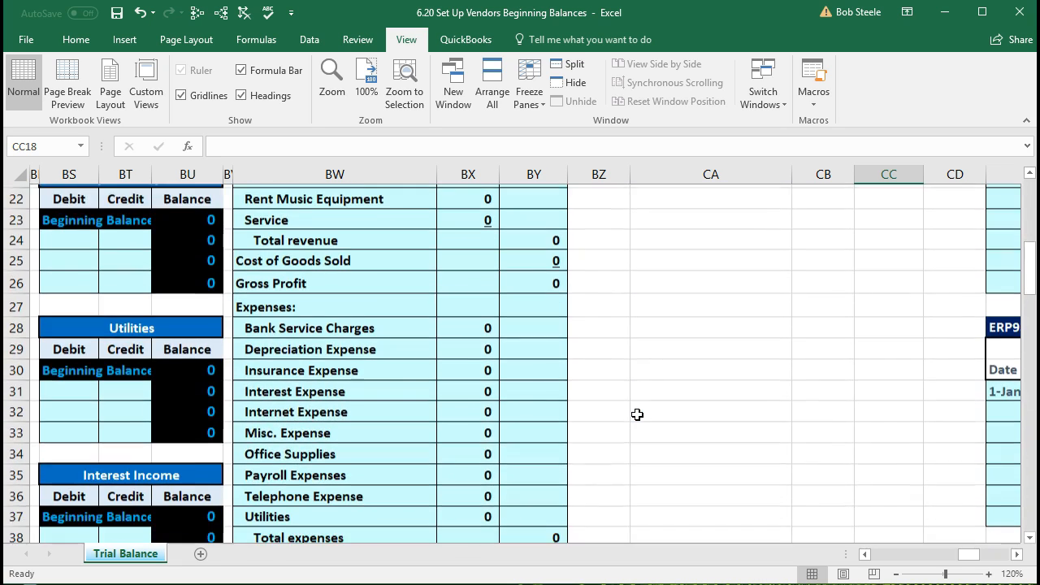
scroll(637, 414, "down", 2)
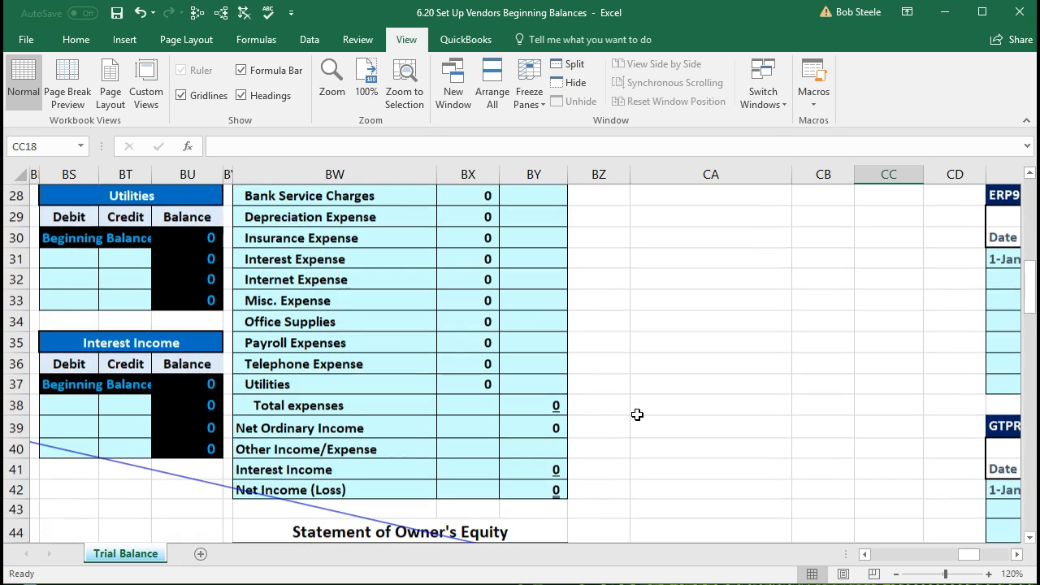
scroll(637, 414, "down", 3)
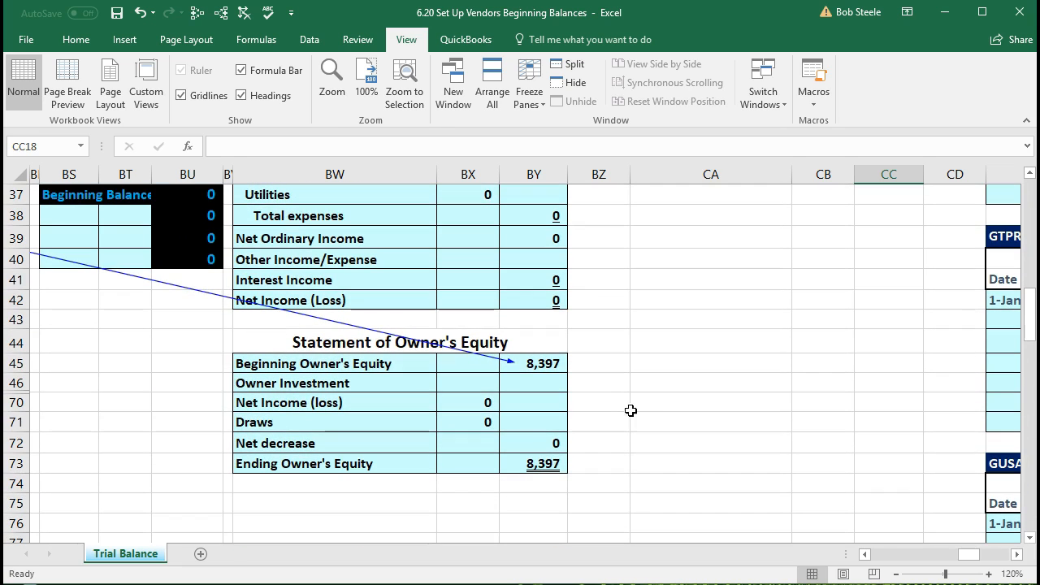
left_click(557, 364)
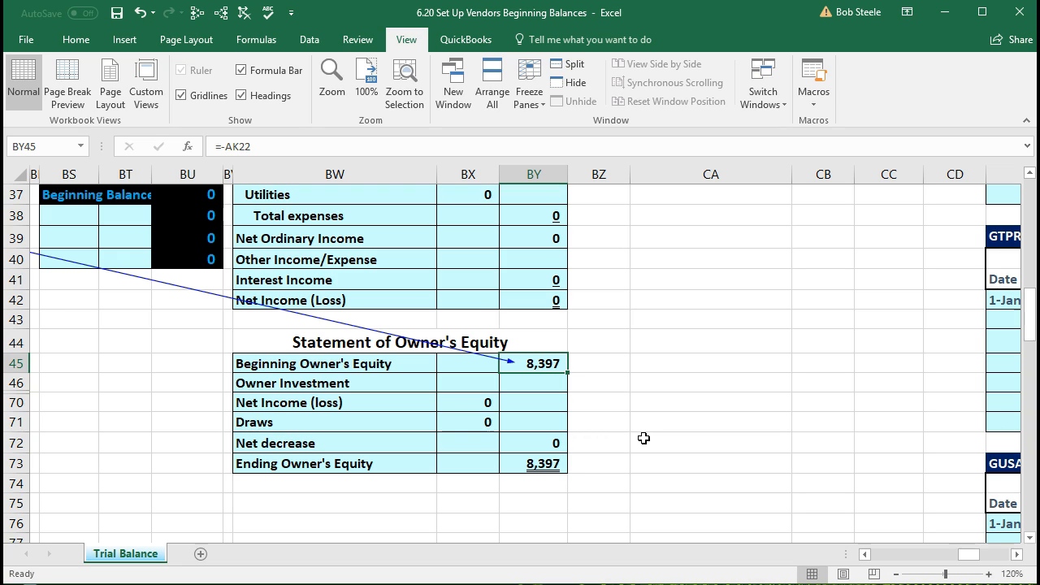
left_click(566, 464)
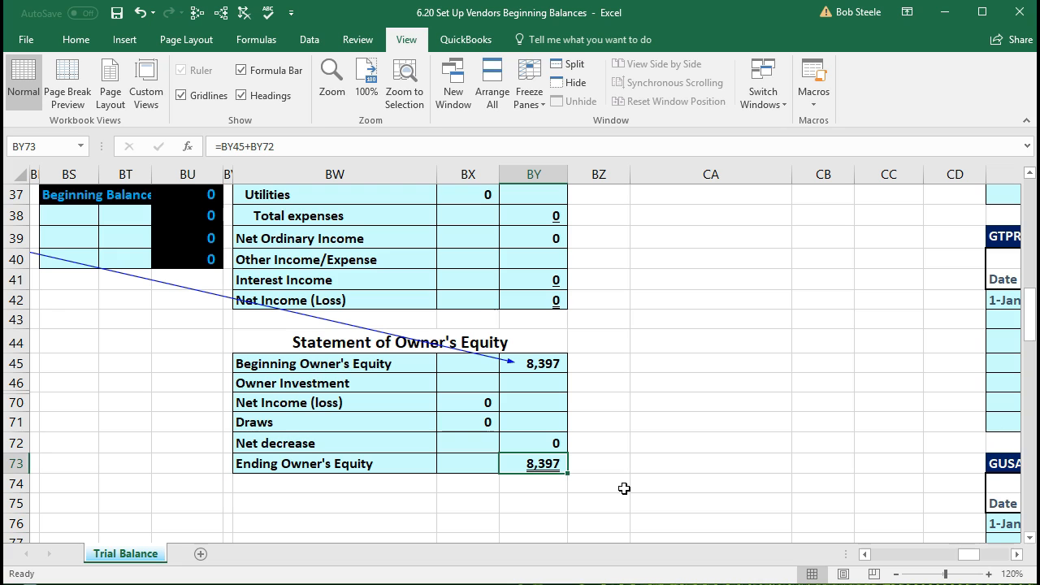
scroll(624, 489, "up", 6)
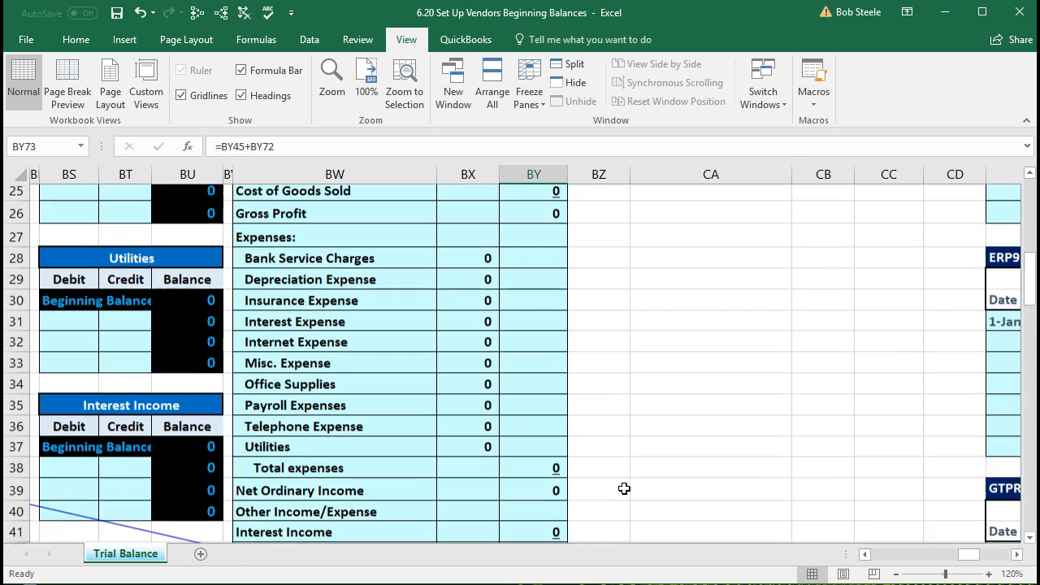